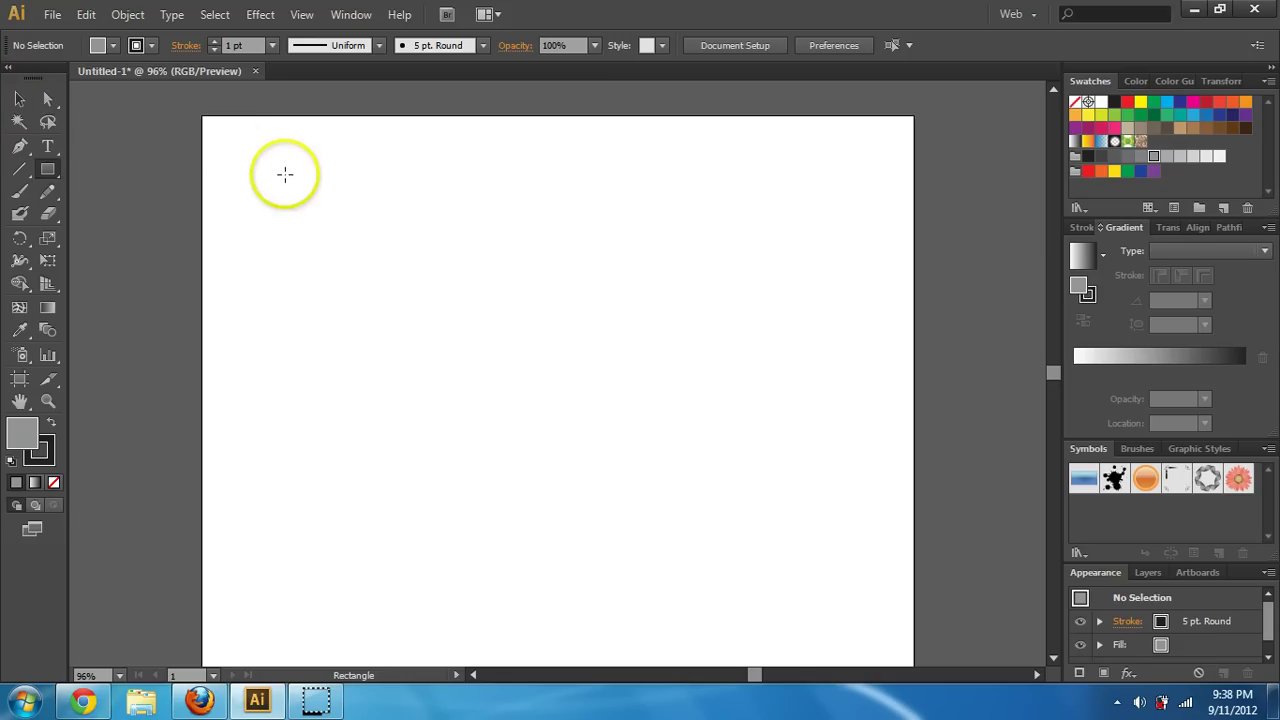
Draw a square near the top left, replacing a first tall rectangle that was undone
mouse_move(286, 176)
mouse_down()
mouse_move(486, 291)
mouse_move(545, 360)
mouse_move(409, 526)
mouse_move(640, 451)
mouse_move(646, 569)
mouse_move(449, 340)
mouse_move(407, 456)
mouse_up()
key(v)
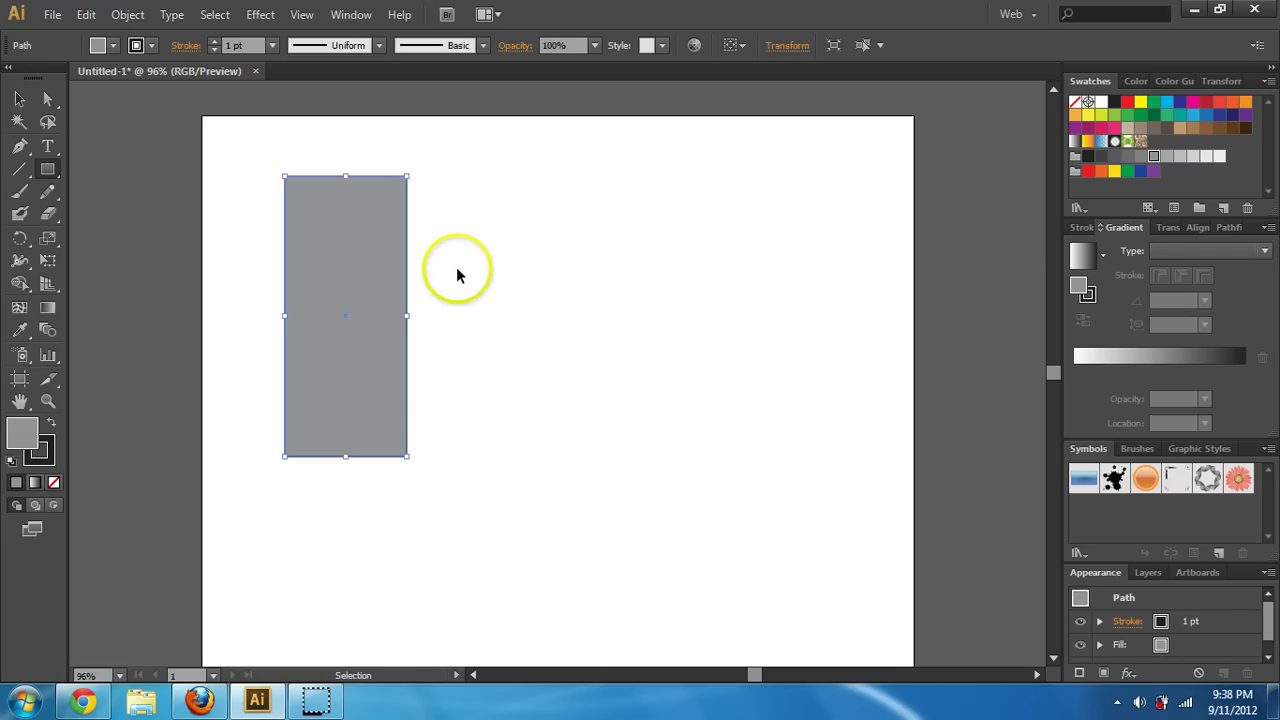
key(ctrl+z)
drag(300, 177, 497, 298)
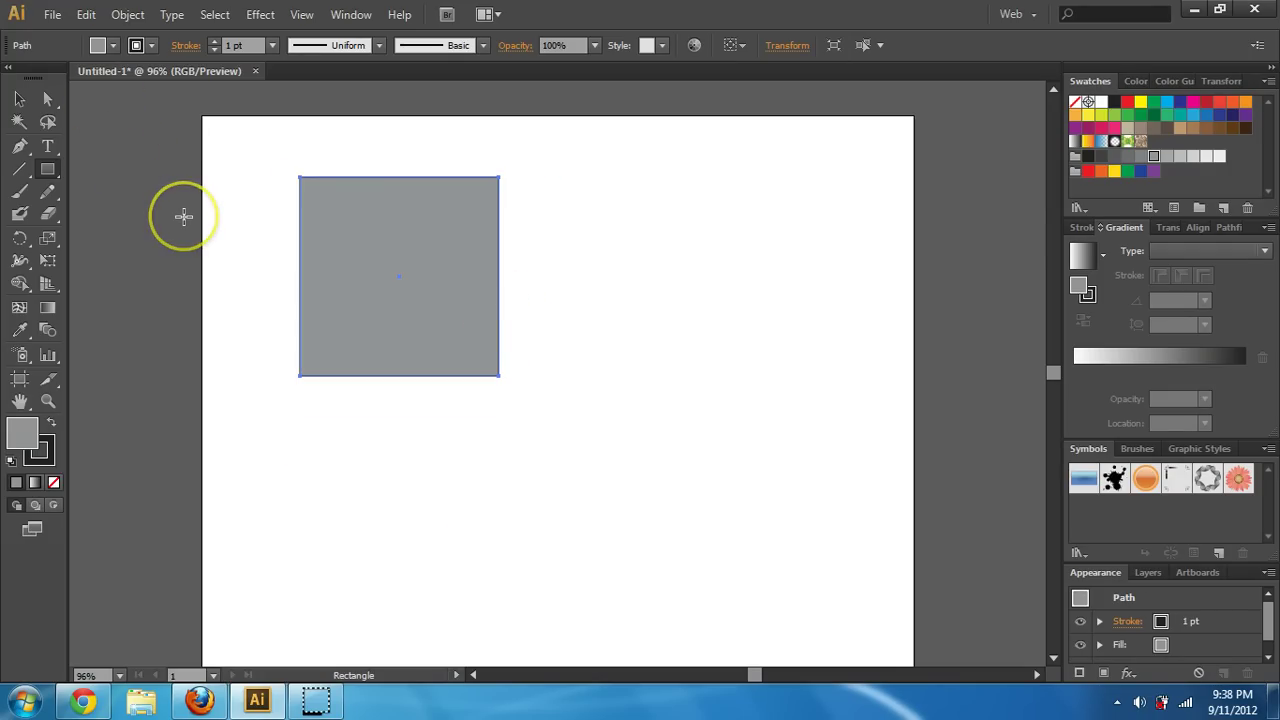
Move the square to the upper right of the artboard and deselect it
click(19, 99)
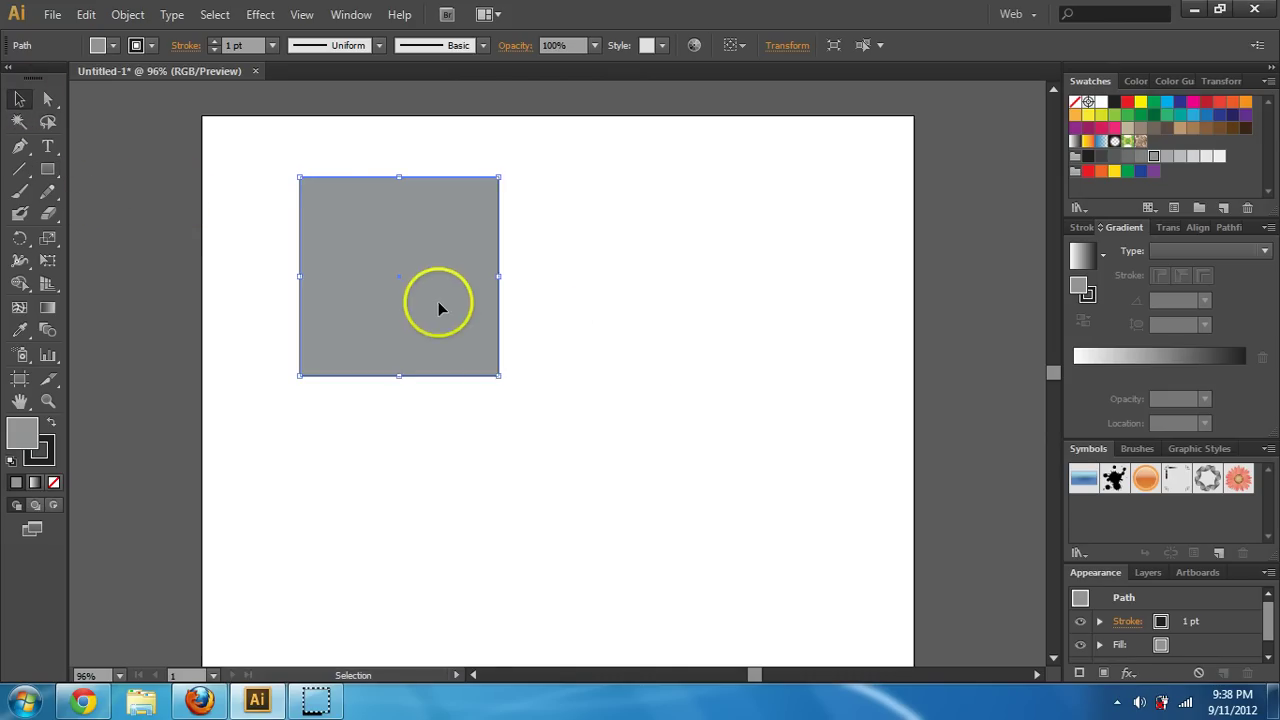
drag(438, 301, 791, 281)
click(479, 432)
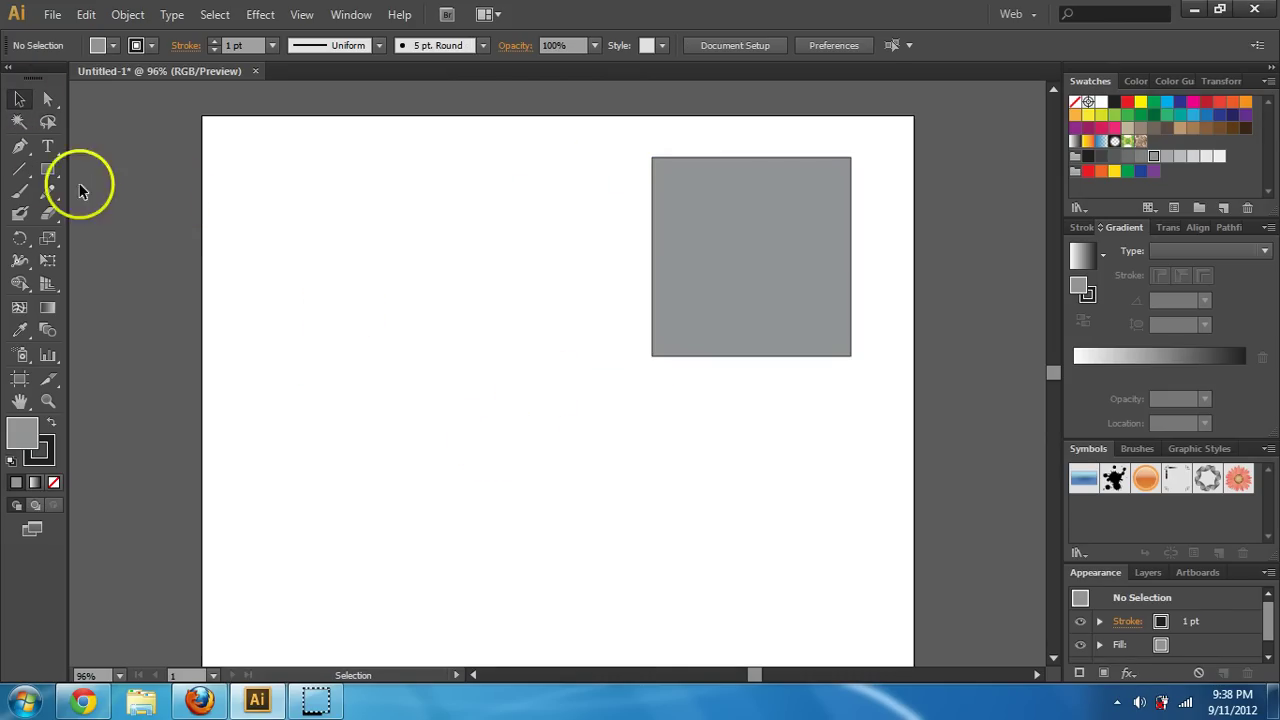
click(46, 167)
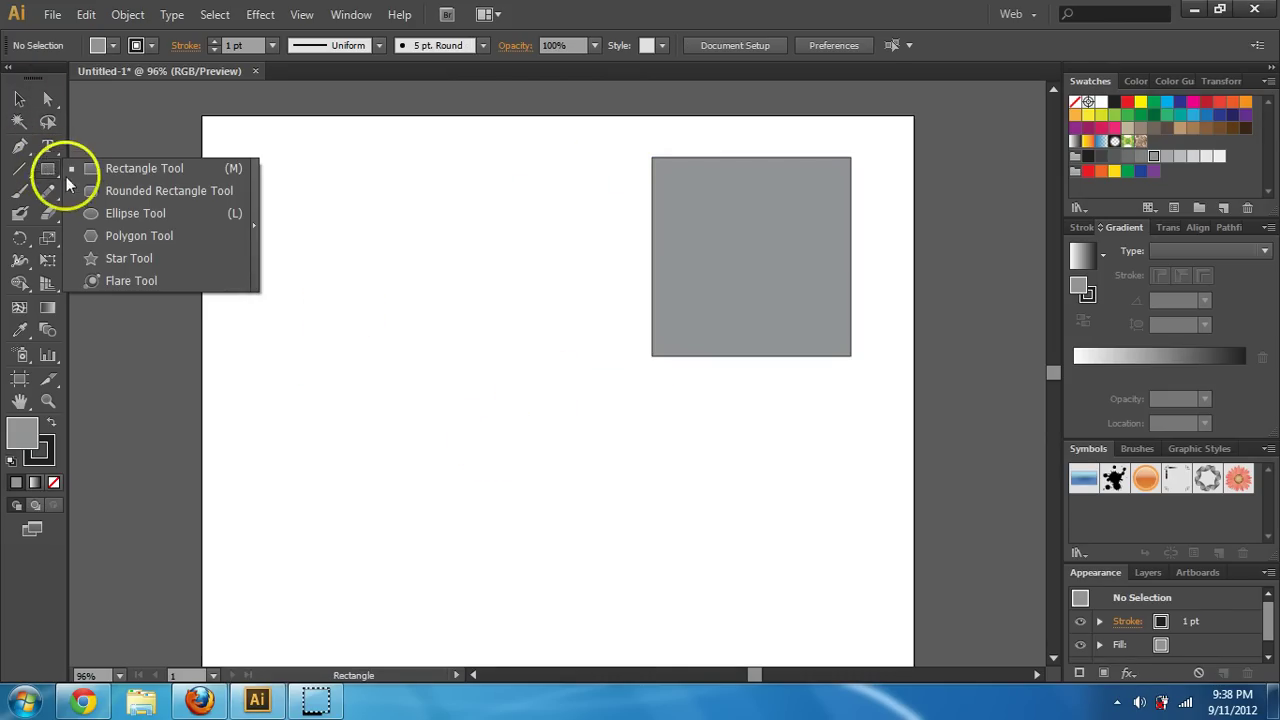
Draw a rounded rectangle, raising its corner radius with the Up arrow while dragging
click(102, 191)
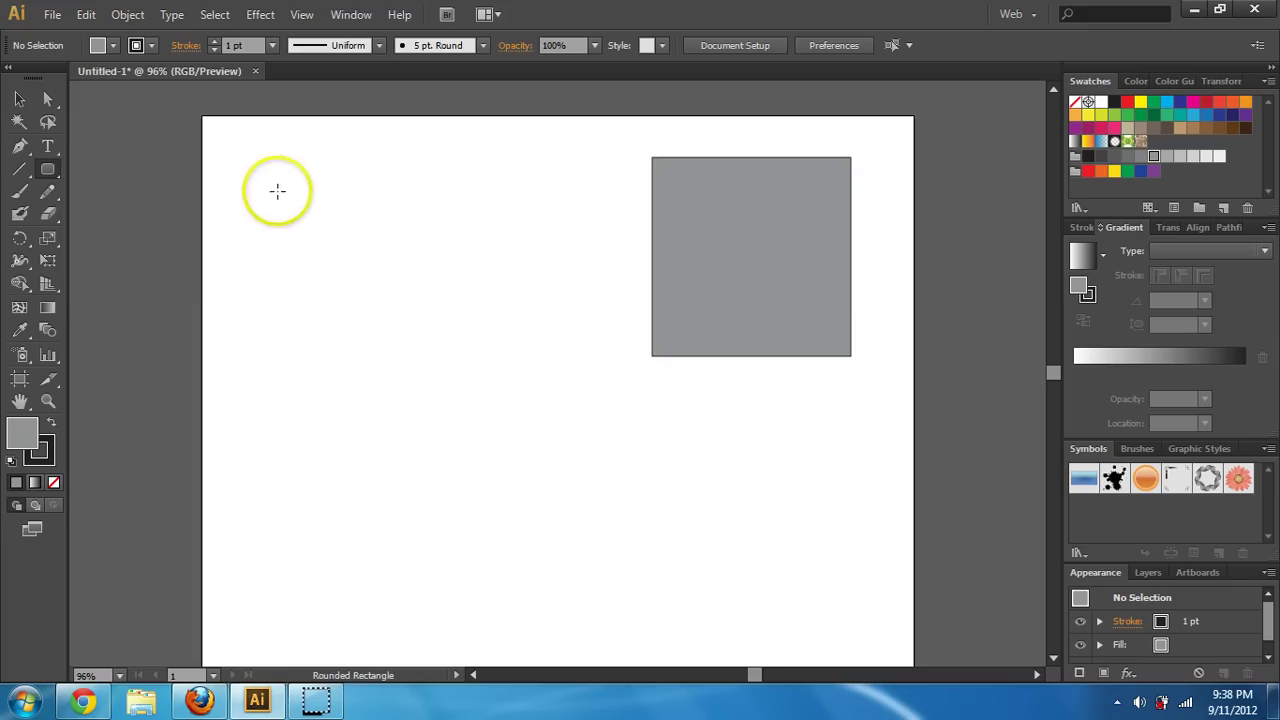
drag(275, 177, 553, 399)
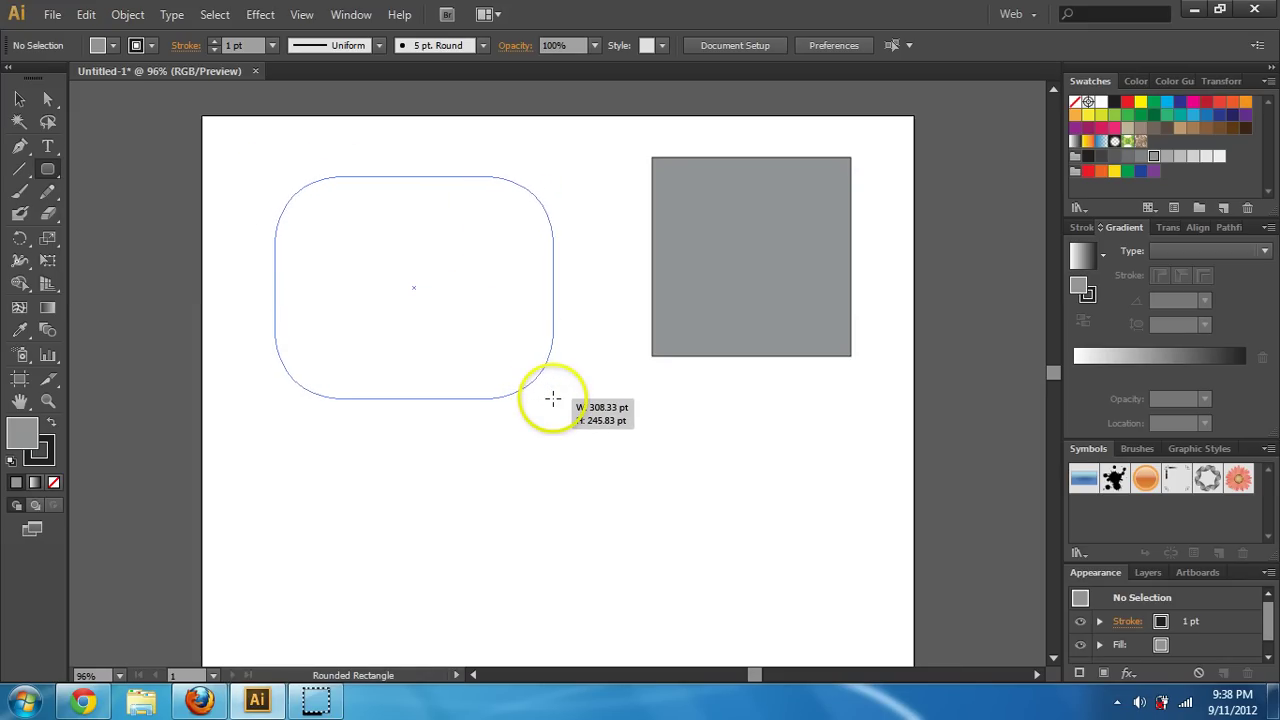
key(Up)
key(Up)
key(Up)
drag(553, 398, 553, 398)
key(Up)
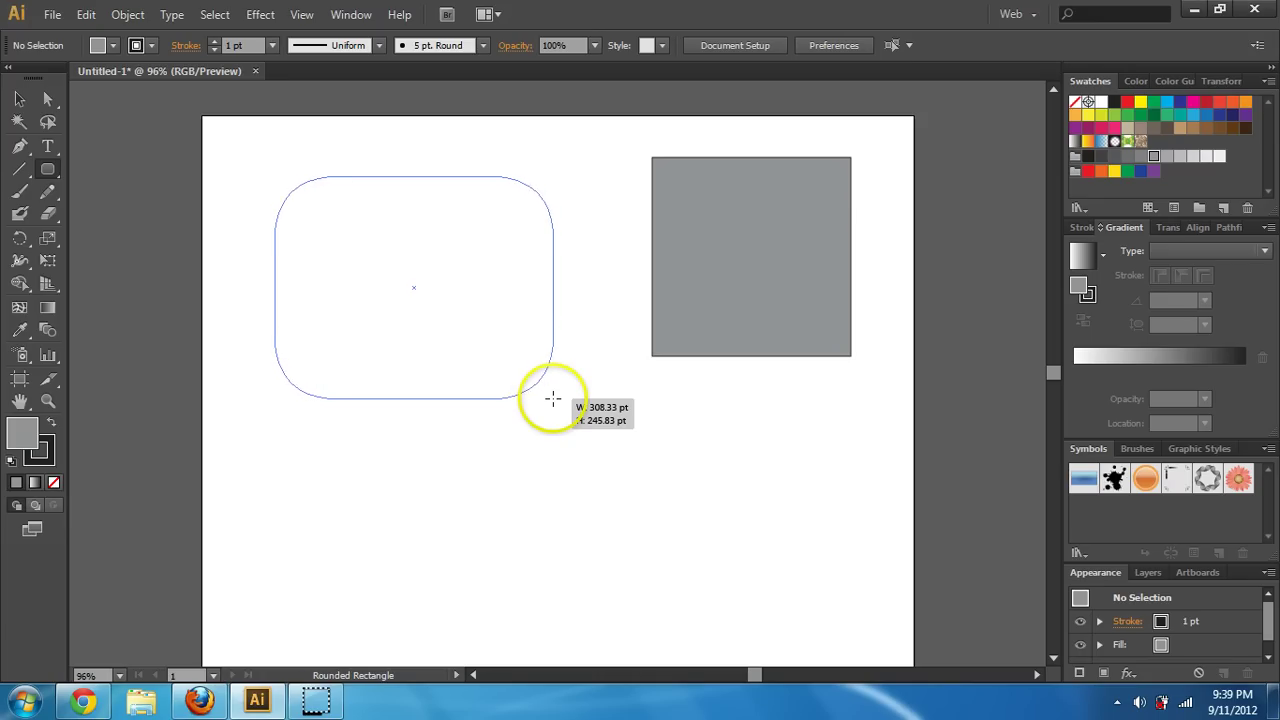
drag(553, 398, 553, 398)
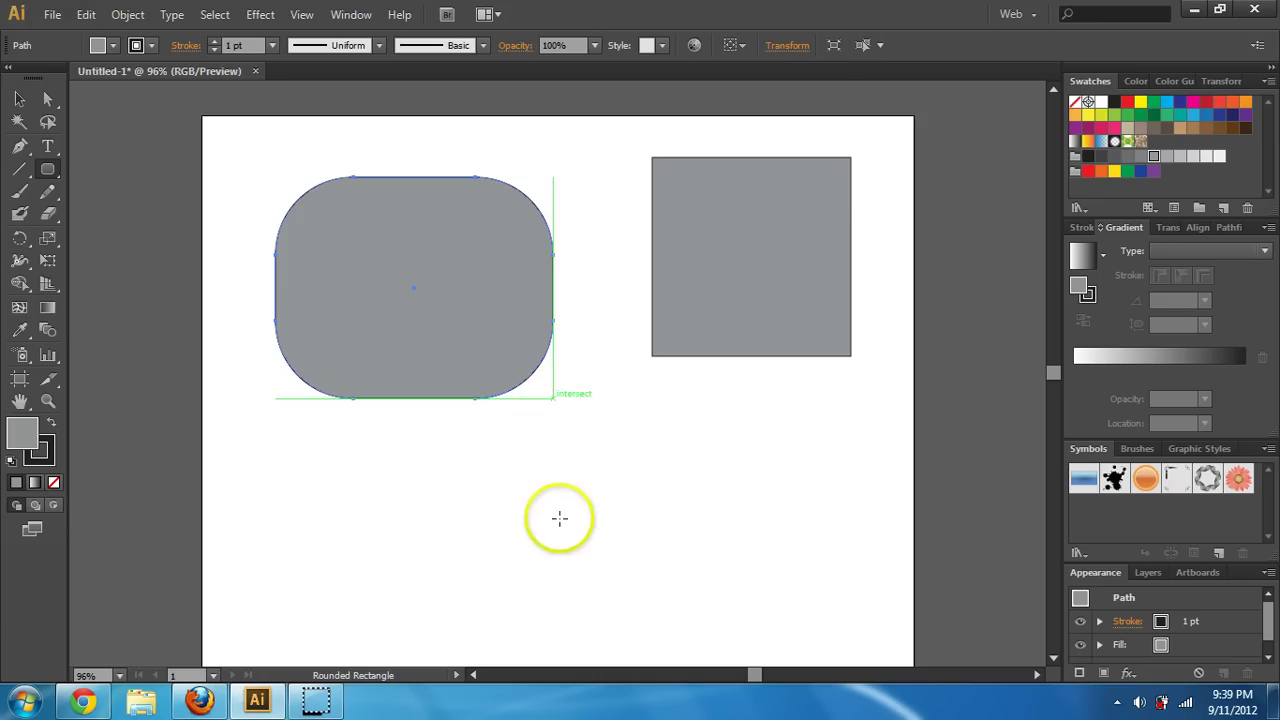
Create a rounded rectangle with a corner radius of 30 from the size dialog
click(615, 444)
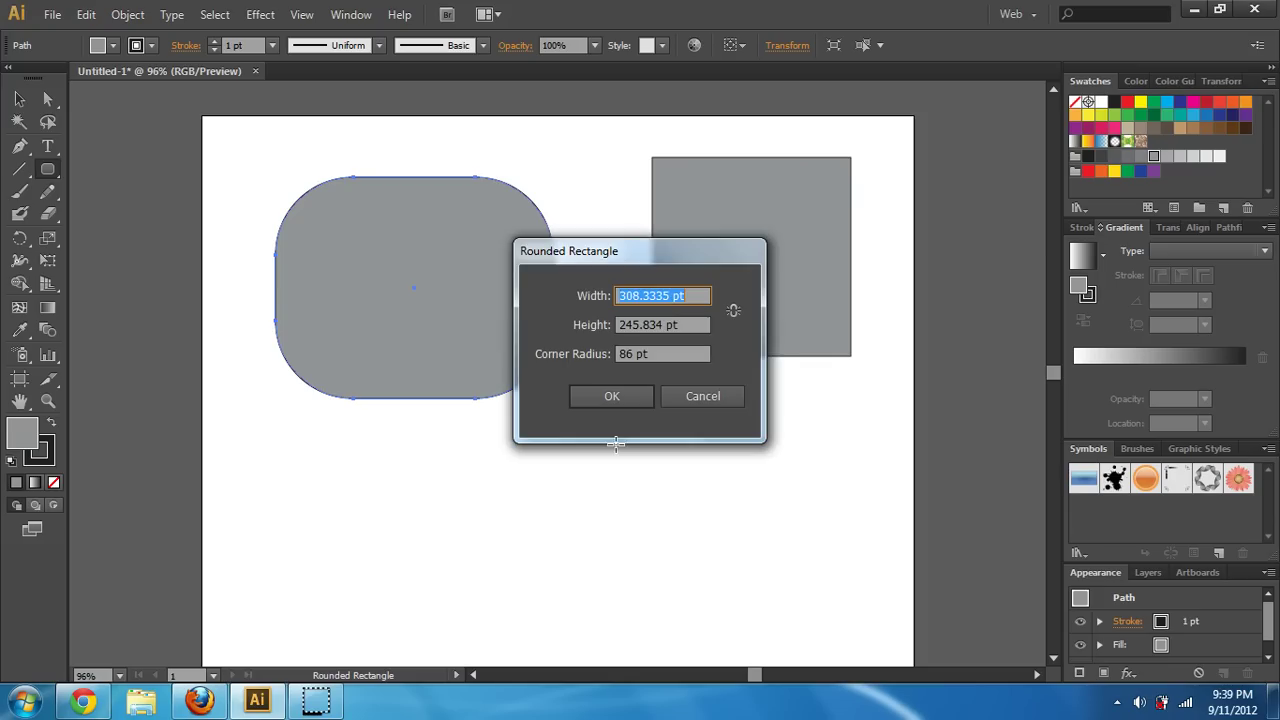
double_click(632, 356)
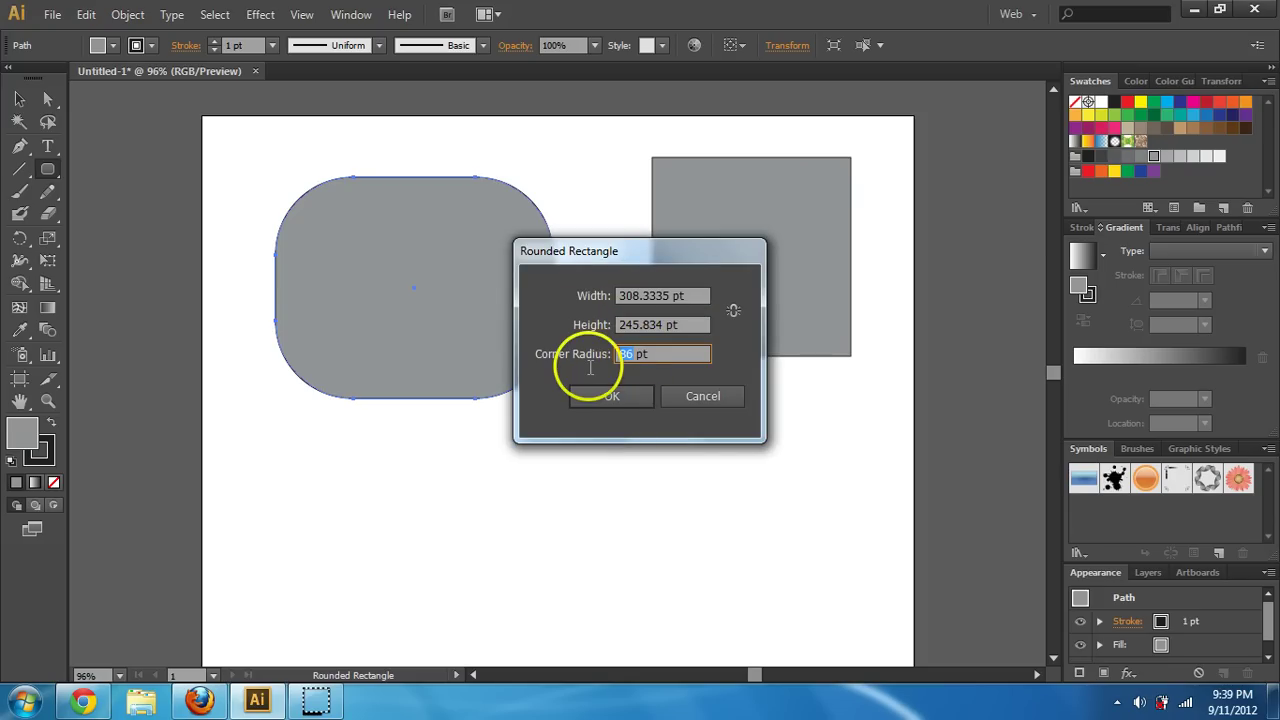
text(30)
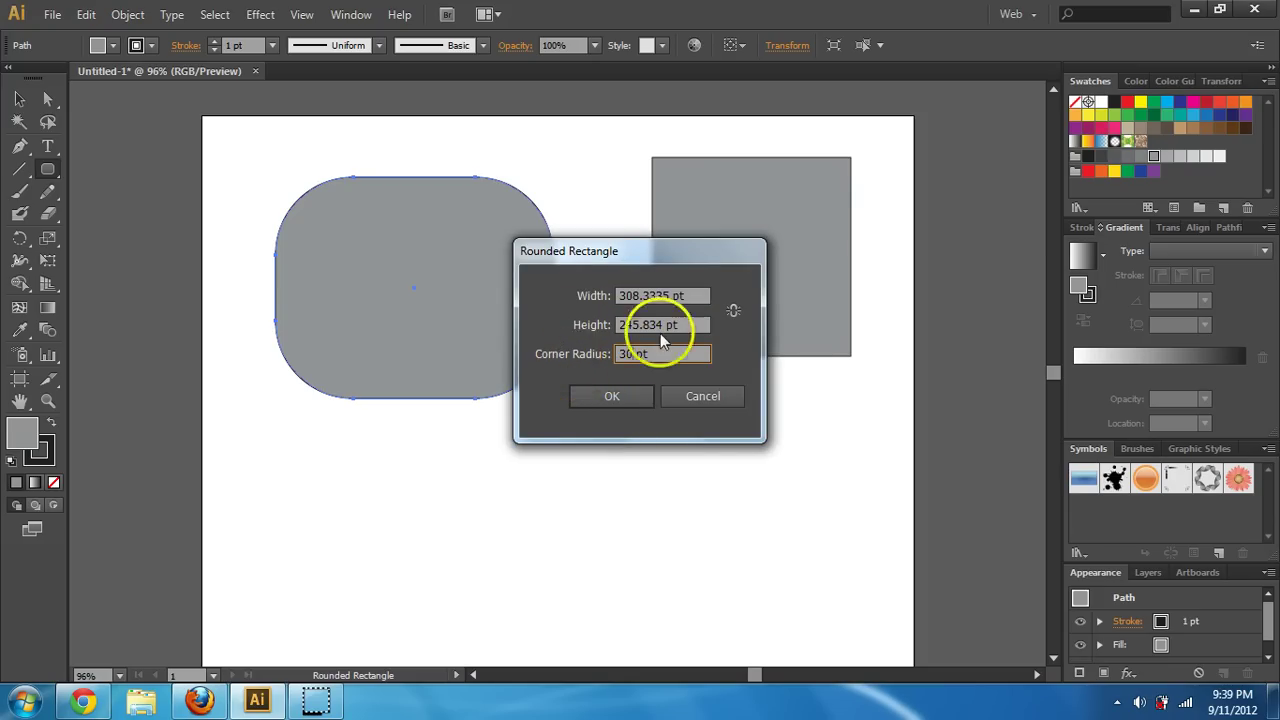
click(620, 394)
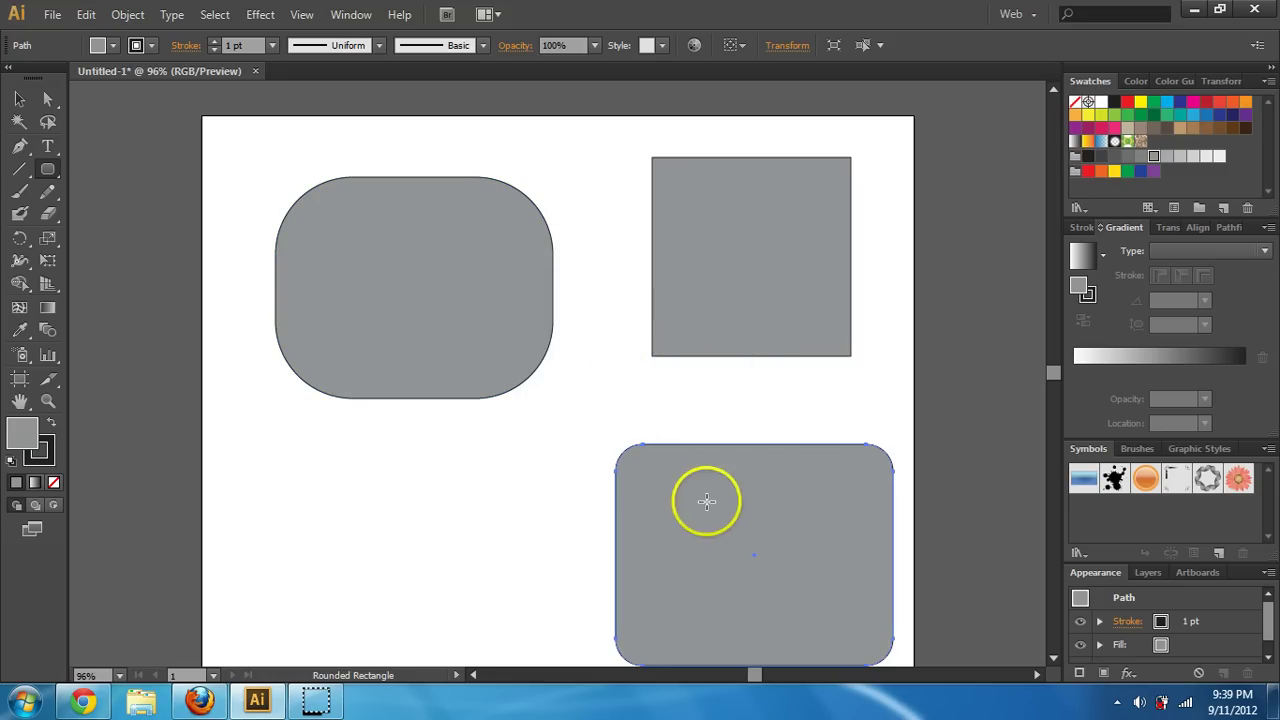
Delete the extra rounded rectangle and move the remaining one to the lower right
click(20, 100)
drag(706, 595, 586, 505)
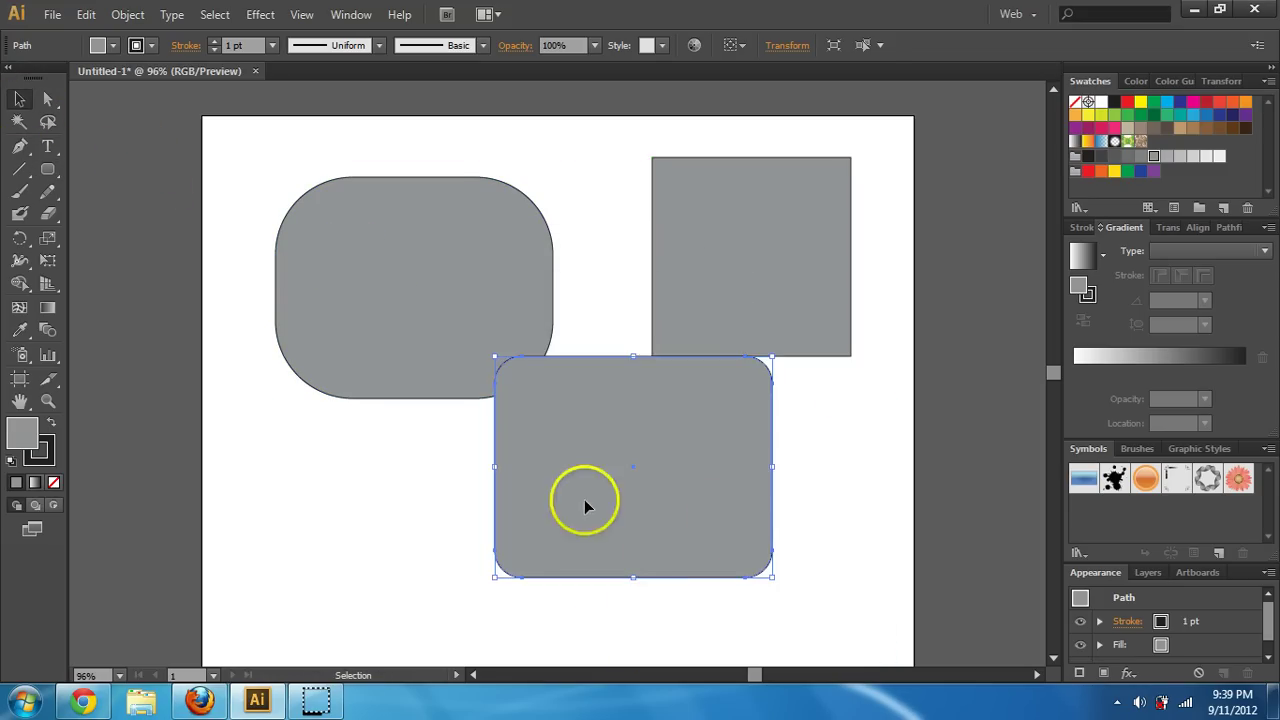
key(Delete)
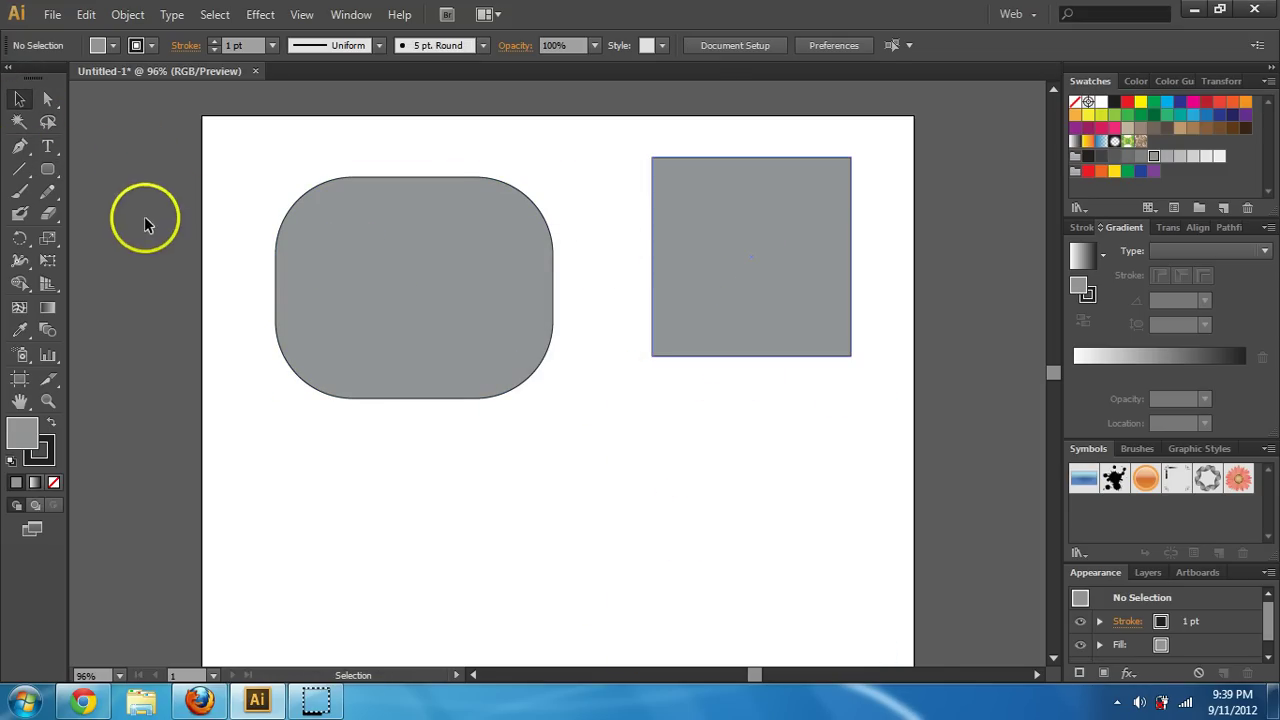
drag(465, 288, 820, 507)
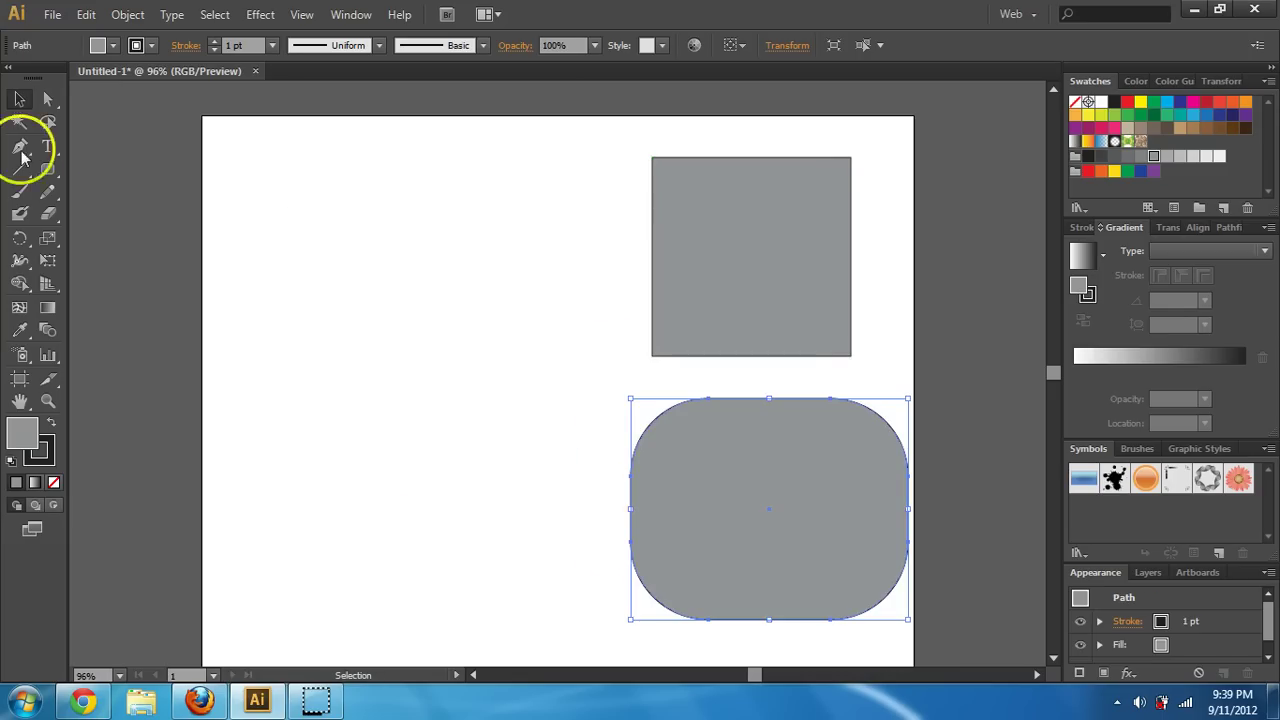
Draw a tall ellipse on the artboard with the Ellipse Tool
click(47, 172)
drag(47, 178, 140, 228)
mouse_move(295, 176)
mouse_down()
mouse_move(443, 297)
mouse_move(487, 382)
mouse_move(409, 510)
mouse_move(463, 420)
mouse_move(363, 263)
mouse_move(477, 380)
mouse_move(399, 553)
mouse_up()
Replace the freehand ellipse with a 100 pt by 100 pt circle
key(ctrl+z)
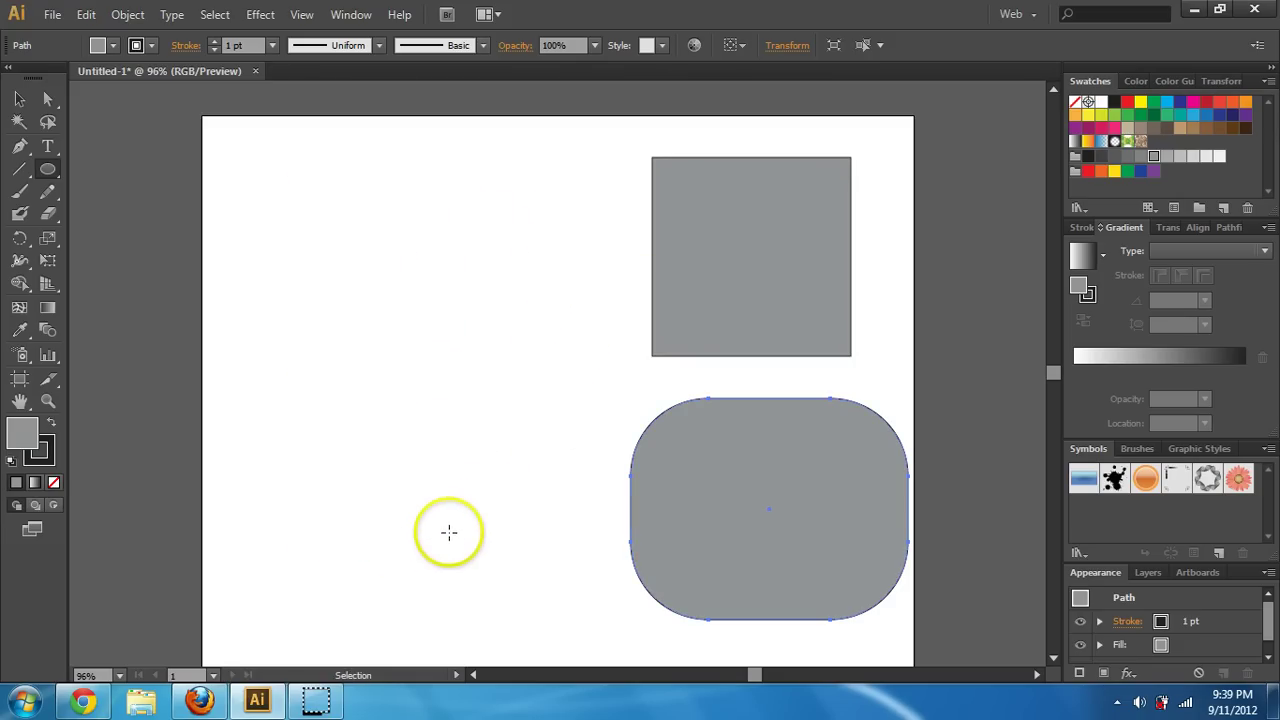
click(406, 289)
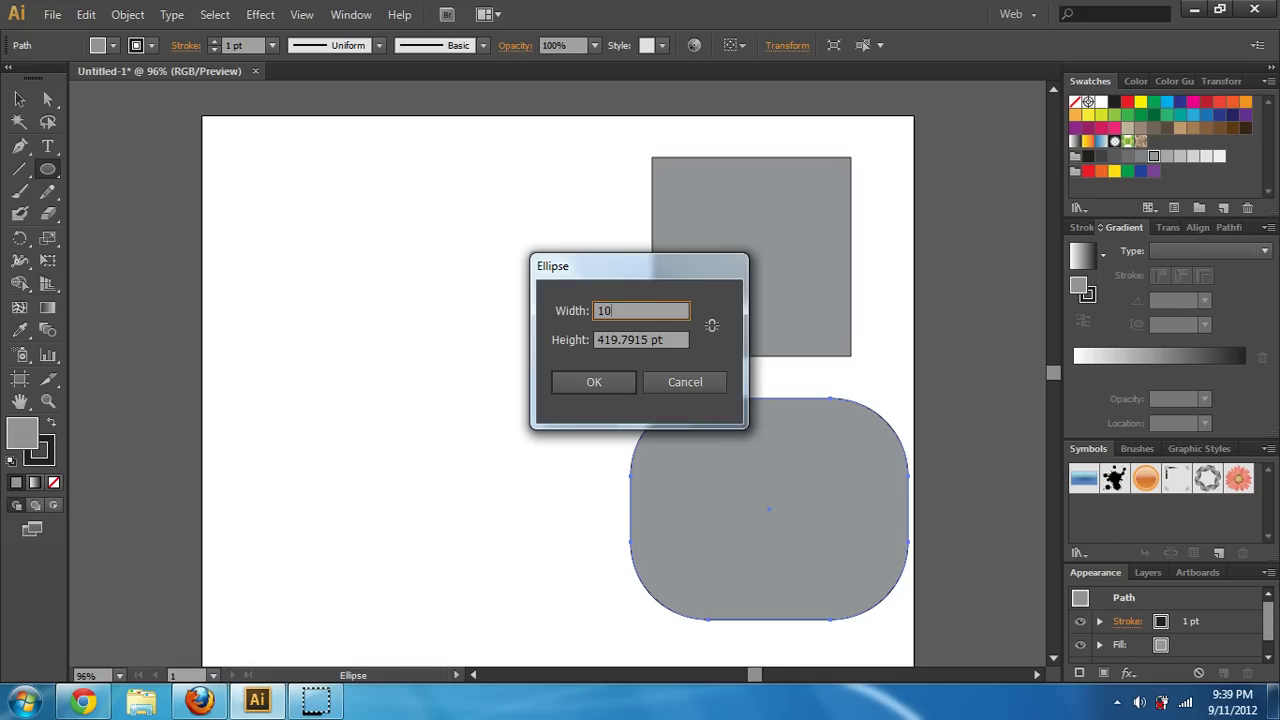
key(Tab)
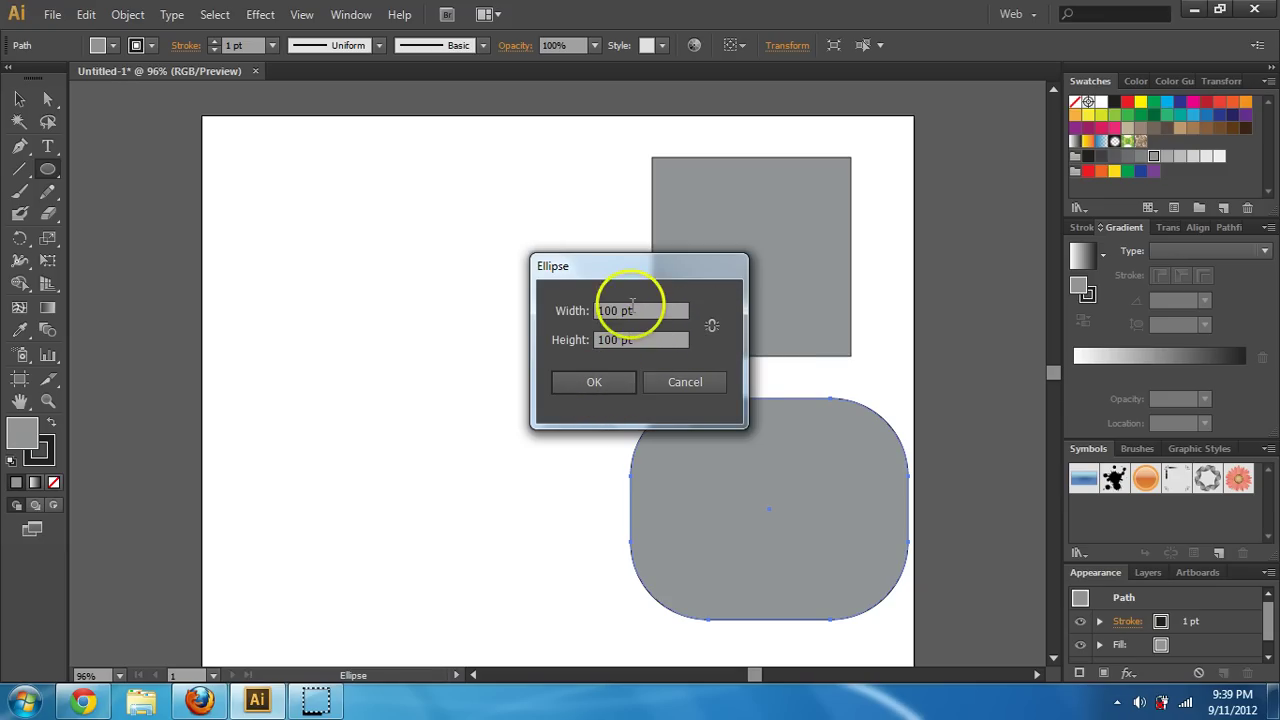
click(605, 381)
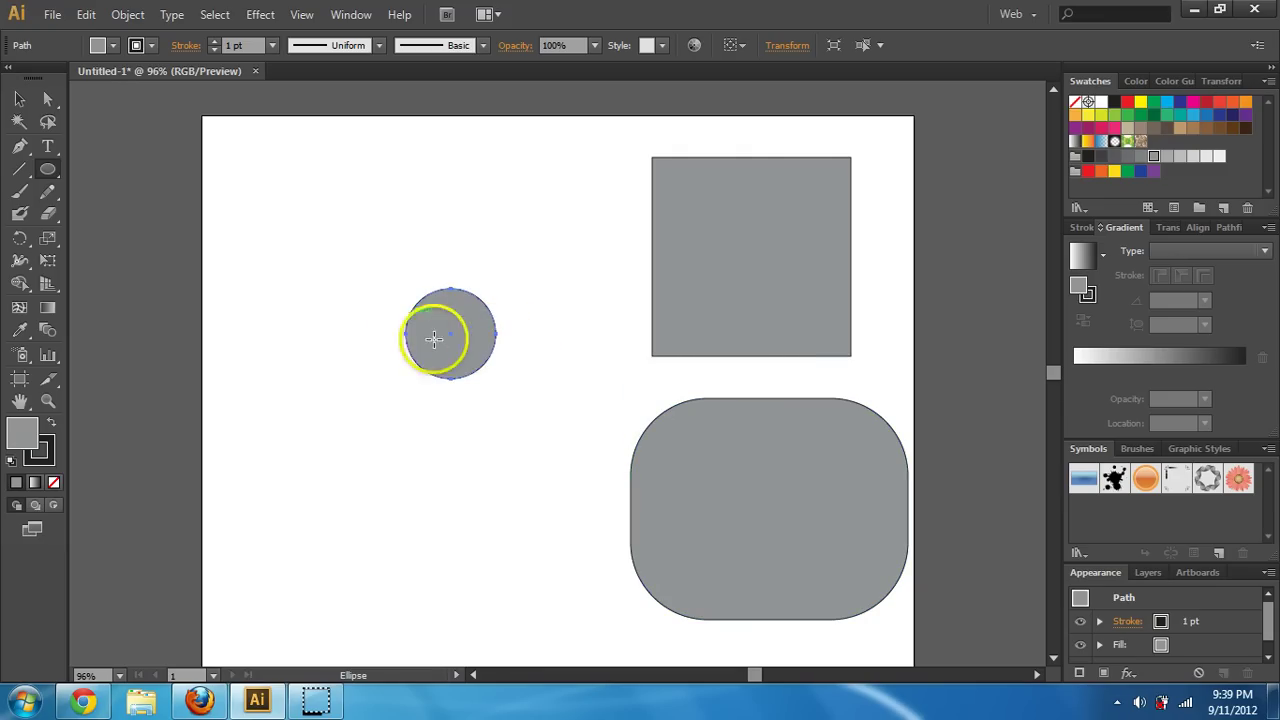
Move the circle near the bottom of the artboard, left of the rounded rectangle
click(17, 100)
drag(478, 300, 547, 531)
click(312, 180)
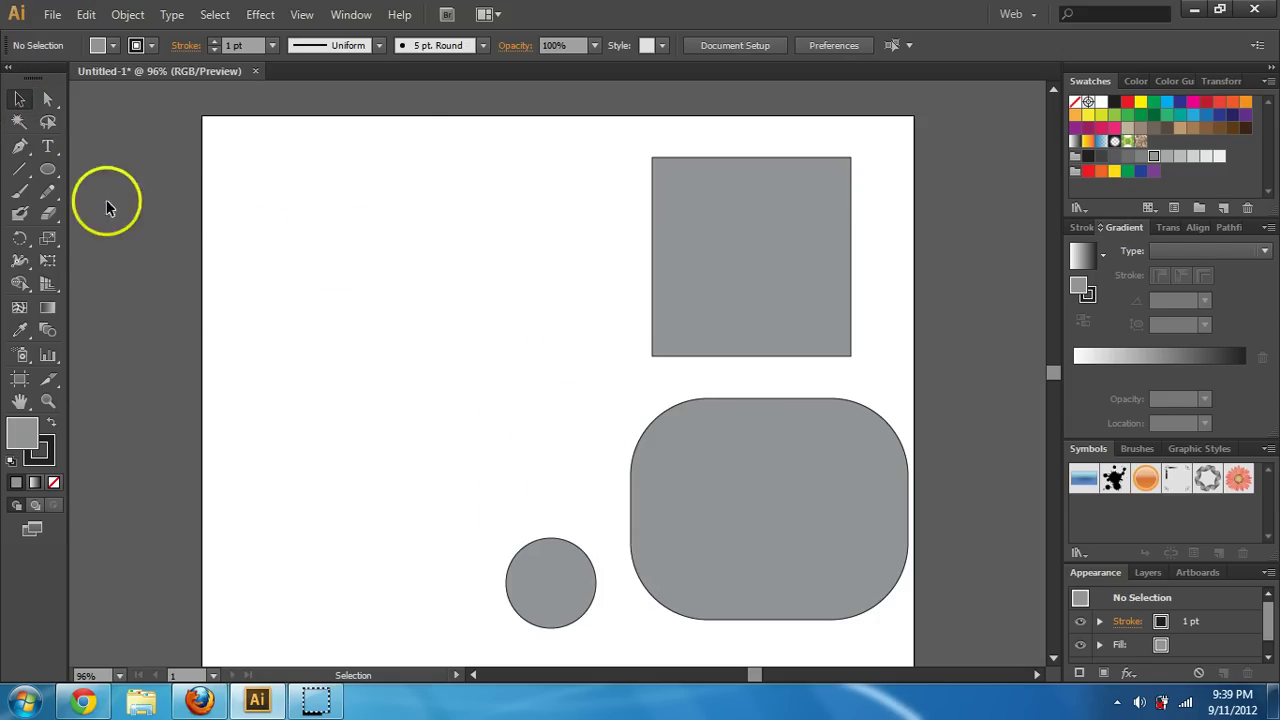
drag(45, 174, 130, 237)
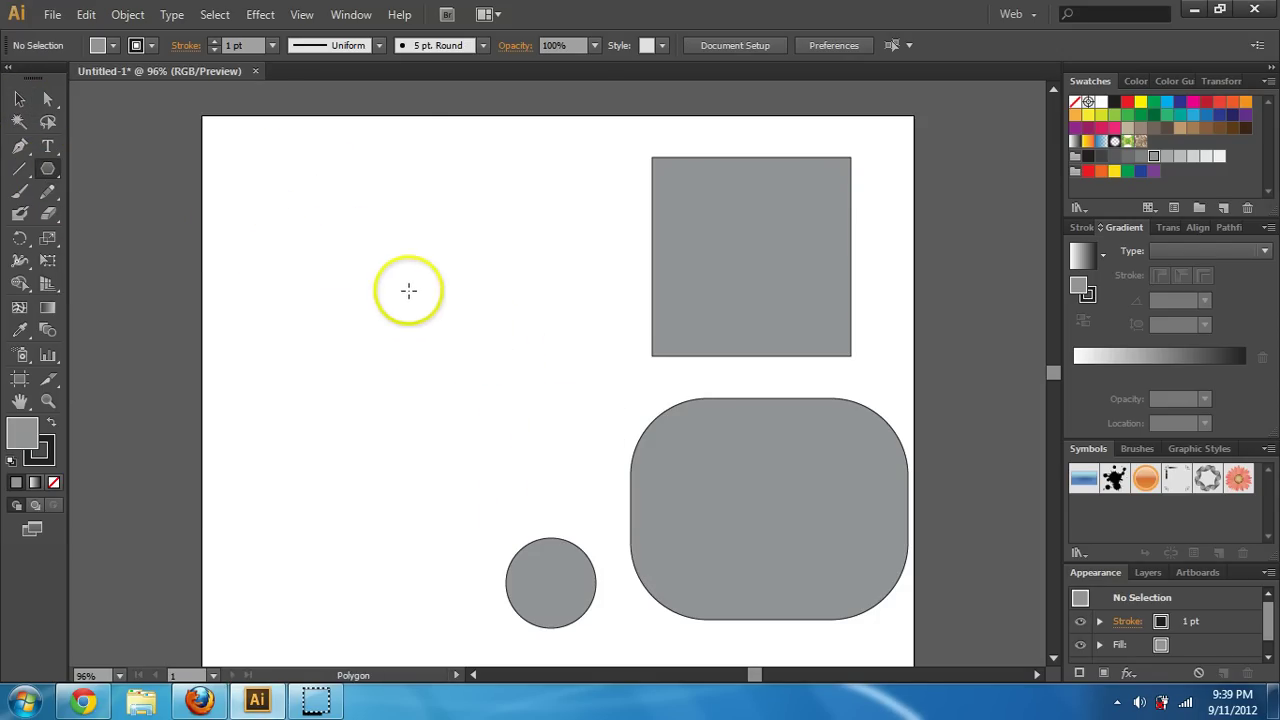
Draw a polygon at the upper left, adjusting it to 8 sides with the arrow keys
drag(380, 249, 451, 318)
key(Up)
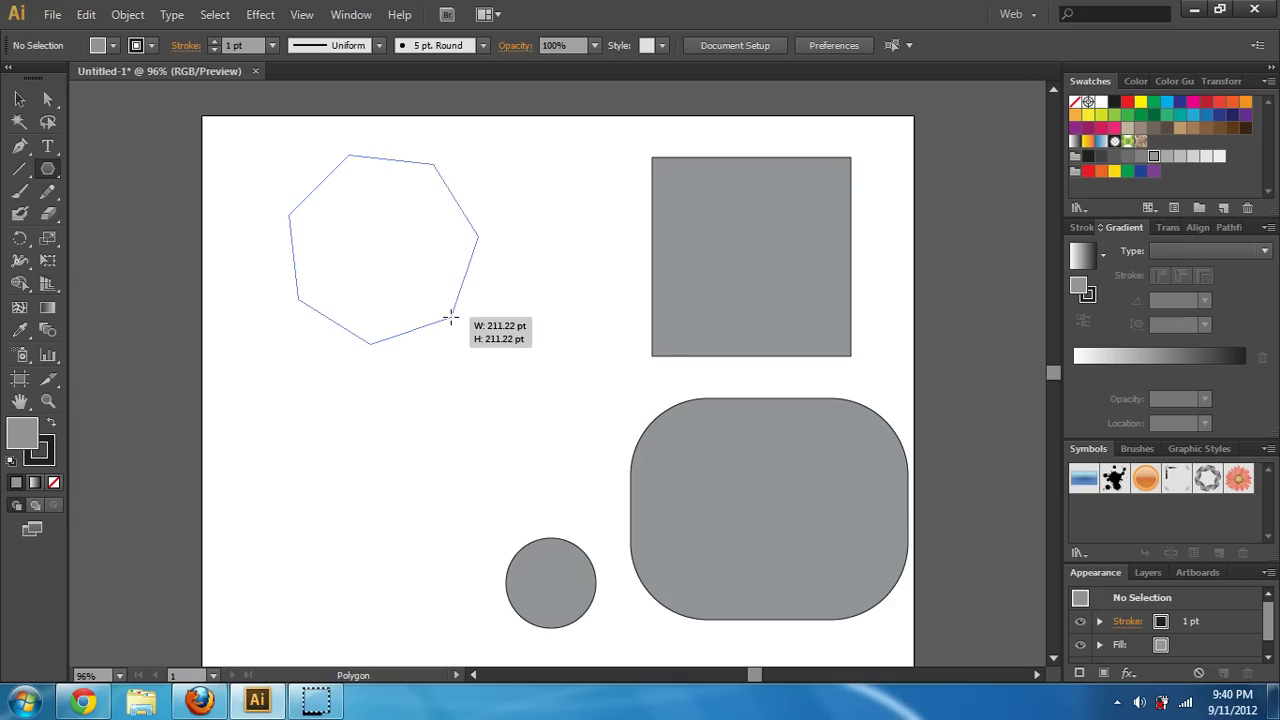
key(Down)
key(Down)
key(Down)
key(Down)
drag(451, 318, 451, 318)
key(Up)
key(Up)
key(Up)
key(Down)
key(Down)
key(Down)
key(Up)
key(Up)
key(Up)
key(Up)
key(Up)
key(Up)
key(Up)
key(Up)
key(Up)
key(Up)
key(Up)
key(Down)
key(Down)
key(Down)
key(Down)
key(Down)
key(Down)
key(Down)
key(Down)
key(Down)
key(Down)
key(Down)
key(Up)
key(Up)
key(Up)
key(Up)
key(Up)
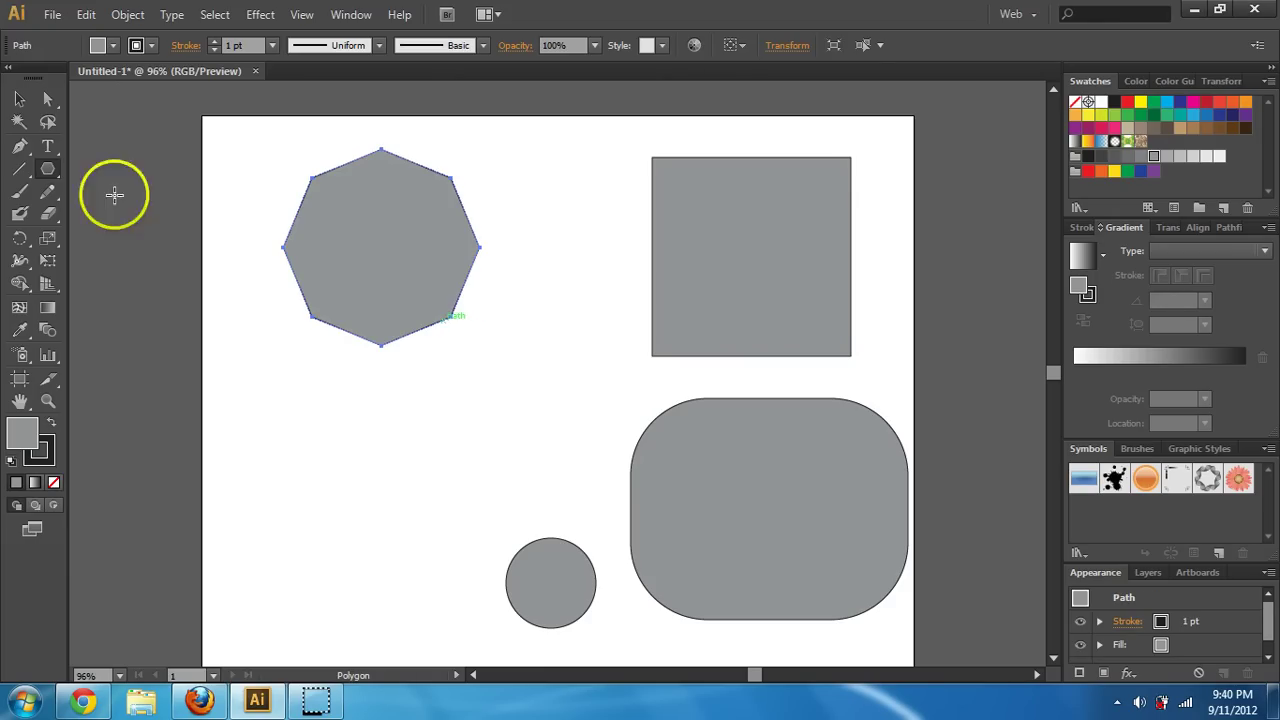
Move the octagon to the lower left of the artboard and deselect it
click(20, 98)
drag(438, 268, 389, 463)
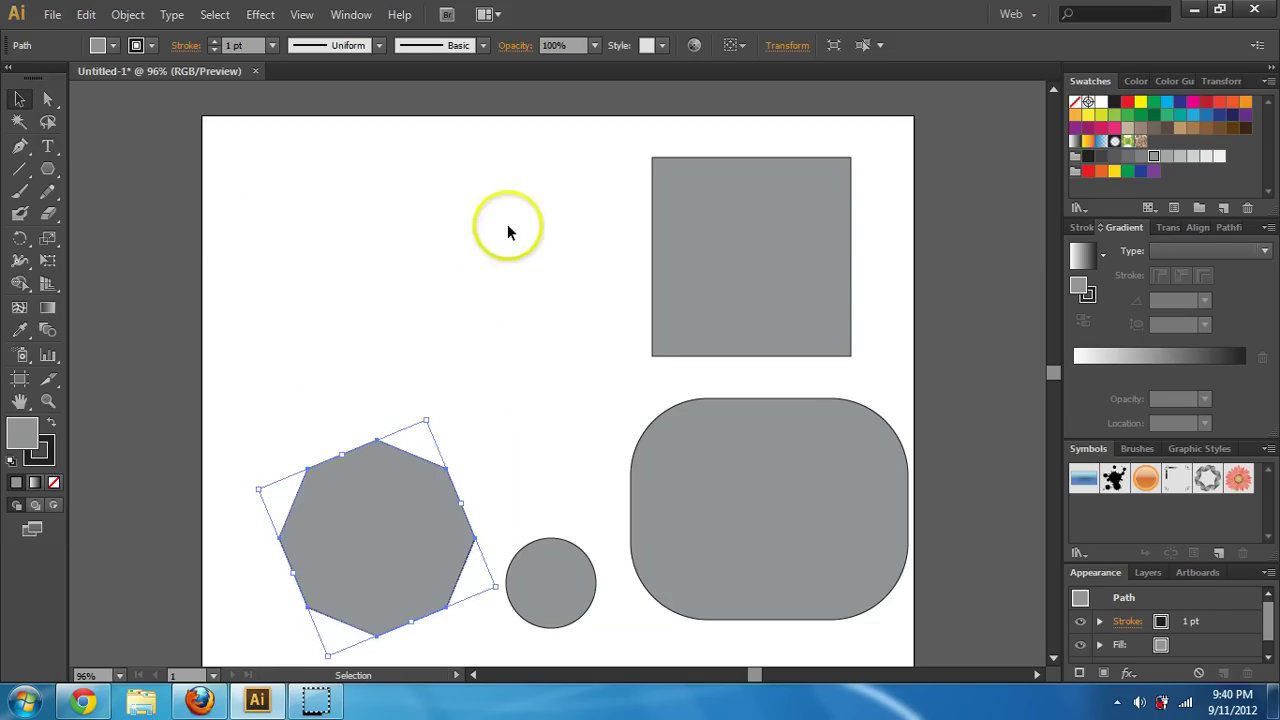
click(507, 232)
click(50, 168)
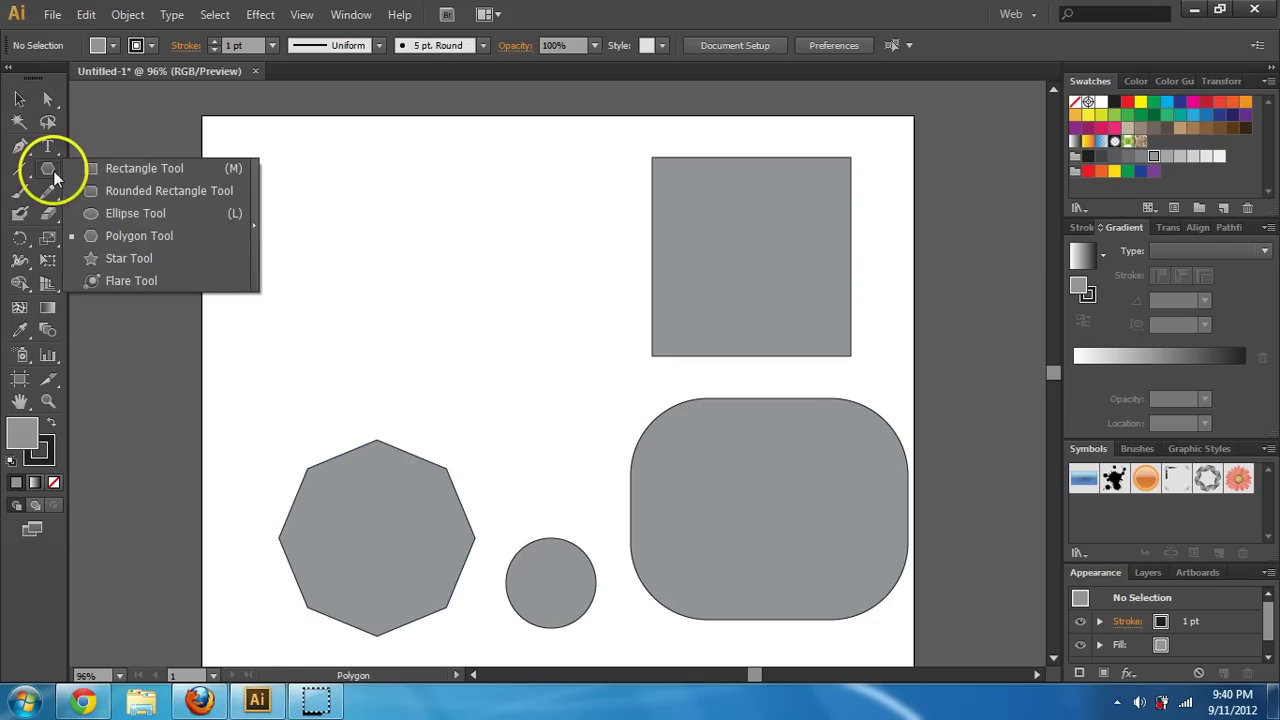
Draw a star at the upper left and confirm a 10-point star in the Star dialog
click(170, 259)
drag(385, 195, 448, 268)
key(Down)
key(Down)
key(Up)
key(Up)
key(Up)
key(Up)
key(Up)
key(Up)
key(Up)
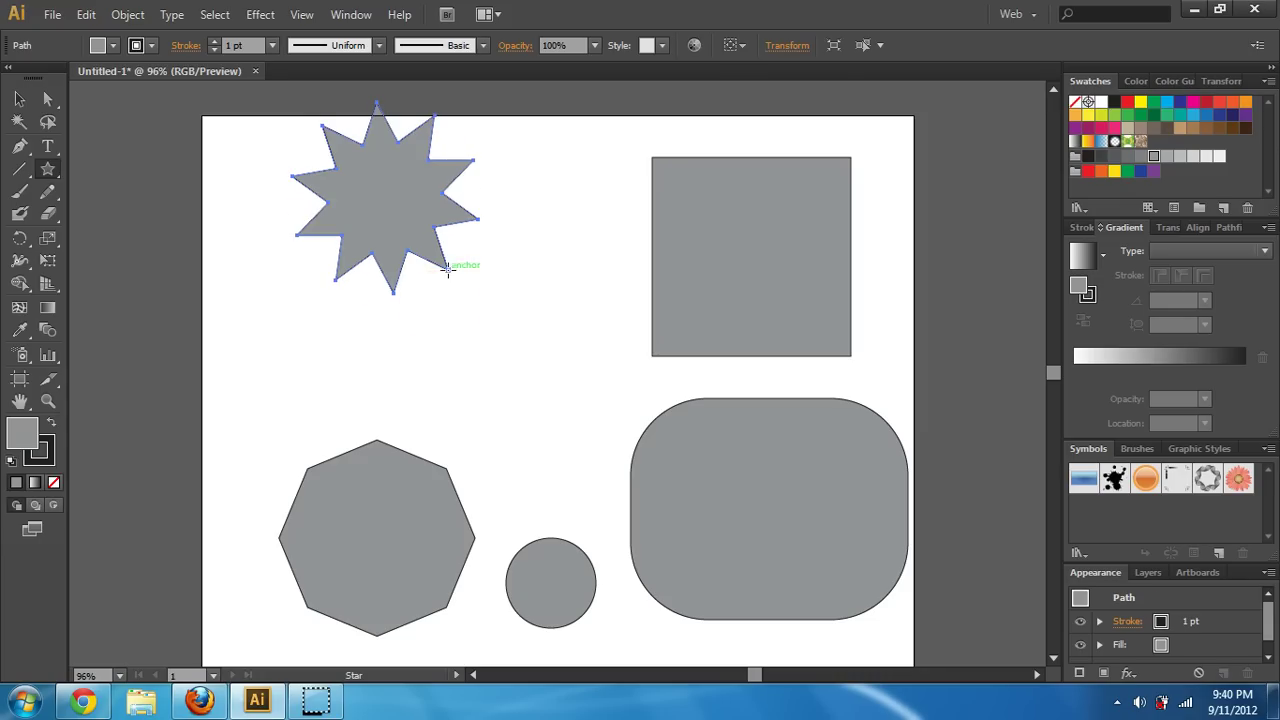
click(495, 336)
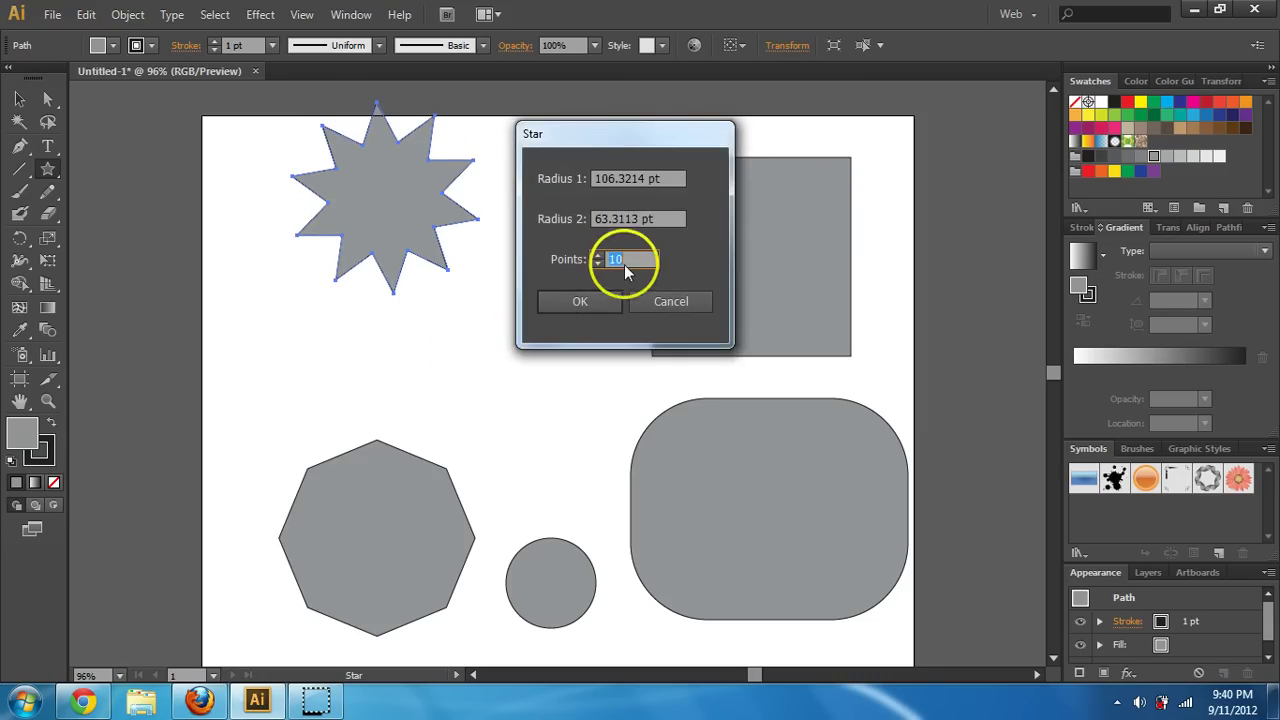
click(575, 300)
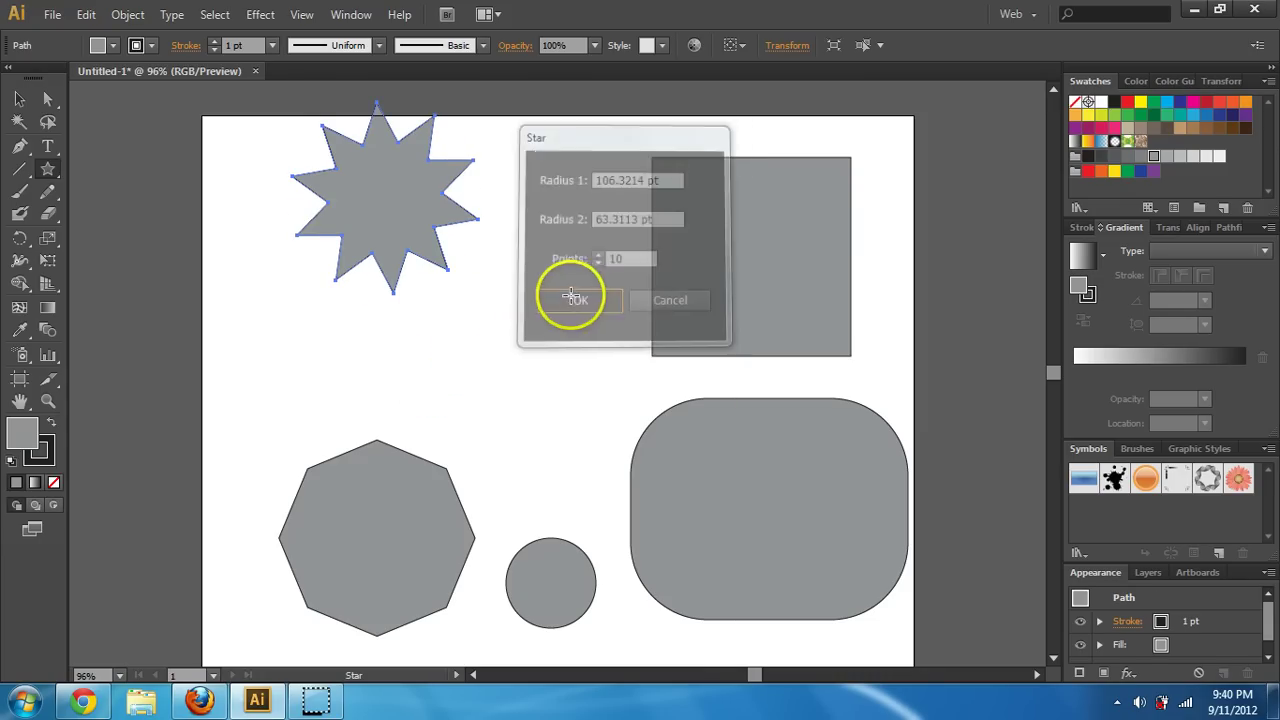
Remove the extra star and delete the 10-point star
key(Delete)
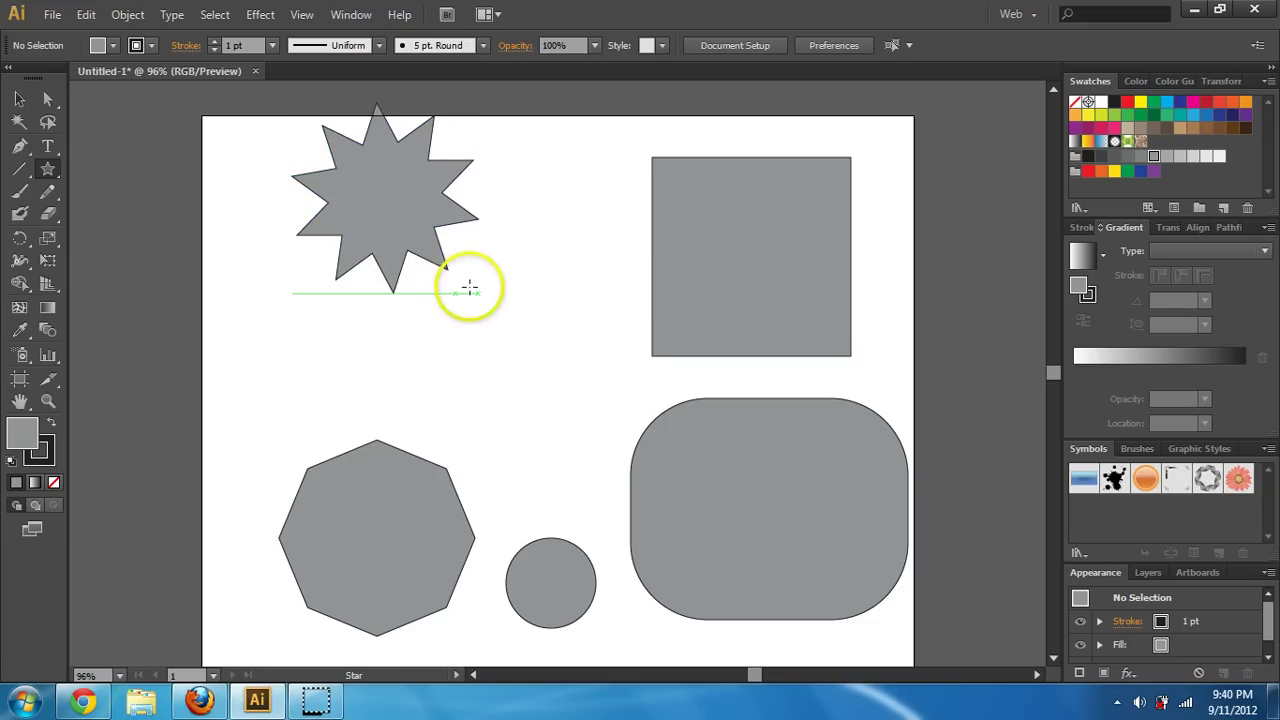
click(19, 98)
drag(343, 200, 350, 280)
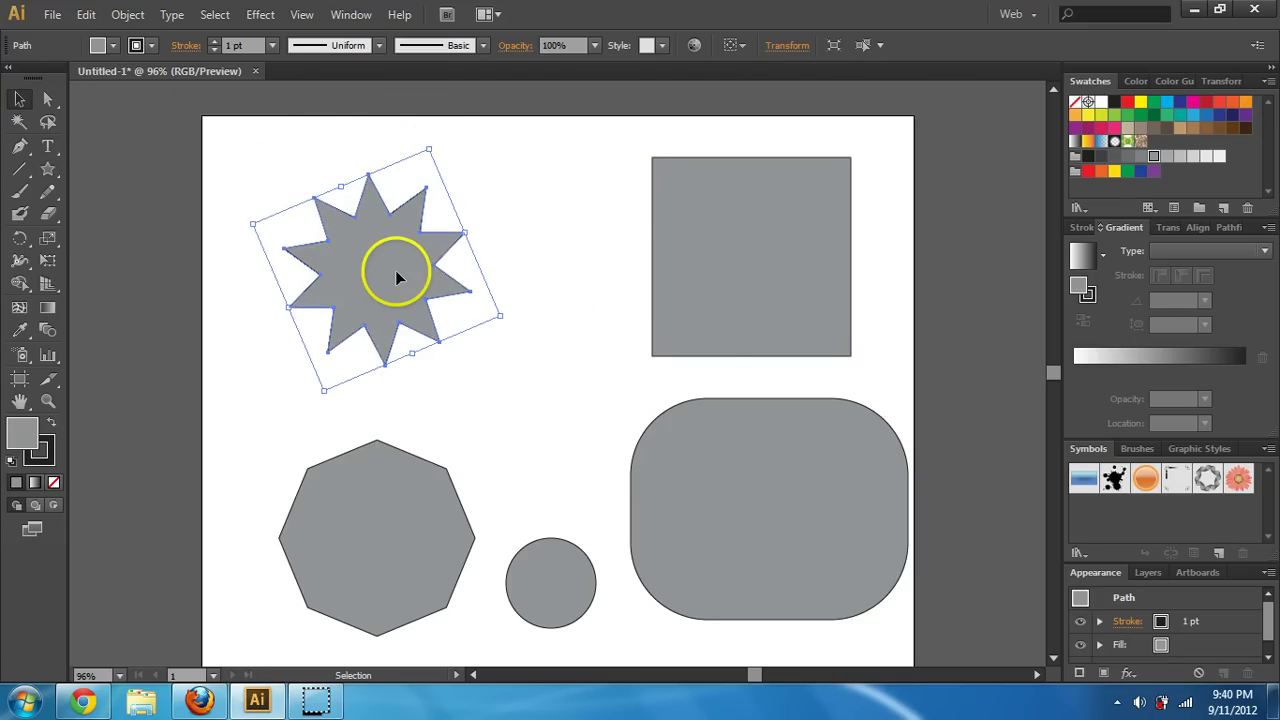
key(Delete)
Start a new star at the upper left, reducing its number of points
click(47, 169)
drag(358, 228, 486, 300)
key(Down)
key(Down)
key(Down)
key(Down)
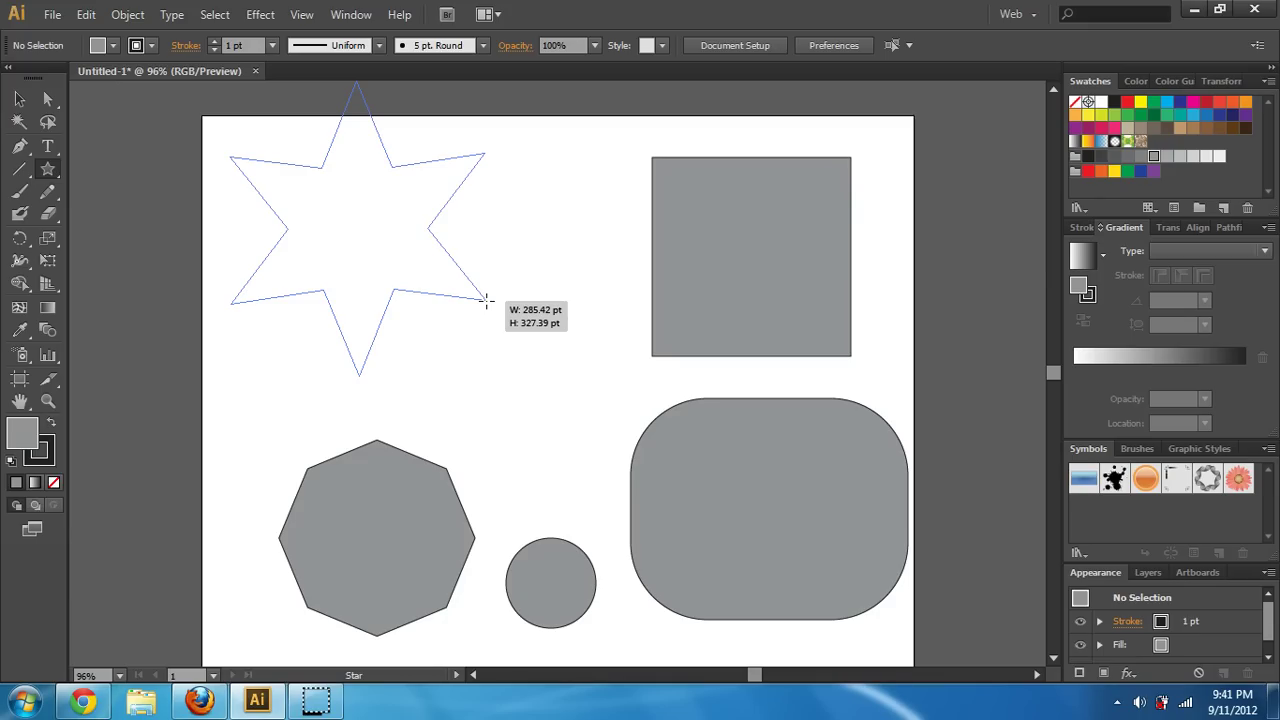
Finish the six-point star at about 197 by 224 pt and move it down slightly
mouse_move(486, 300)
mouse_down()
mouse_move(434, 276)
mouse_move(600, 404)
mouse_move(435, 386)
mouse_move(377, 349)
mouse_move(350, 232)
mouse_move(358, 342)
mouse_up()
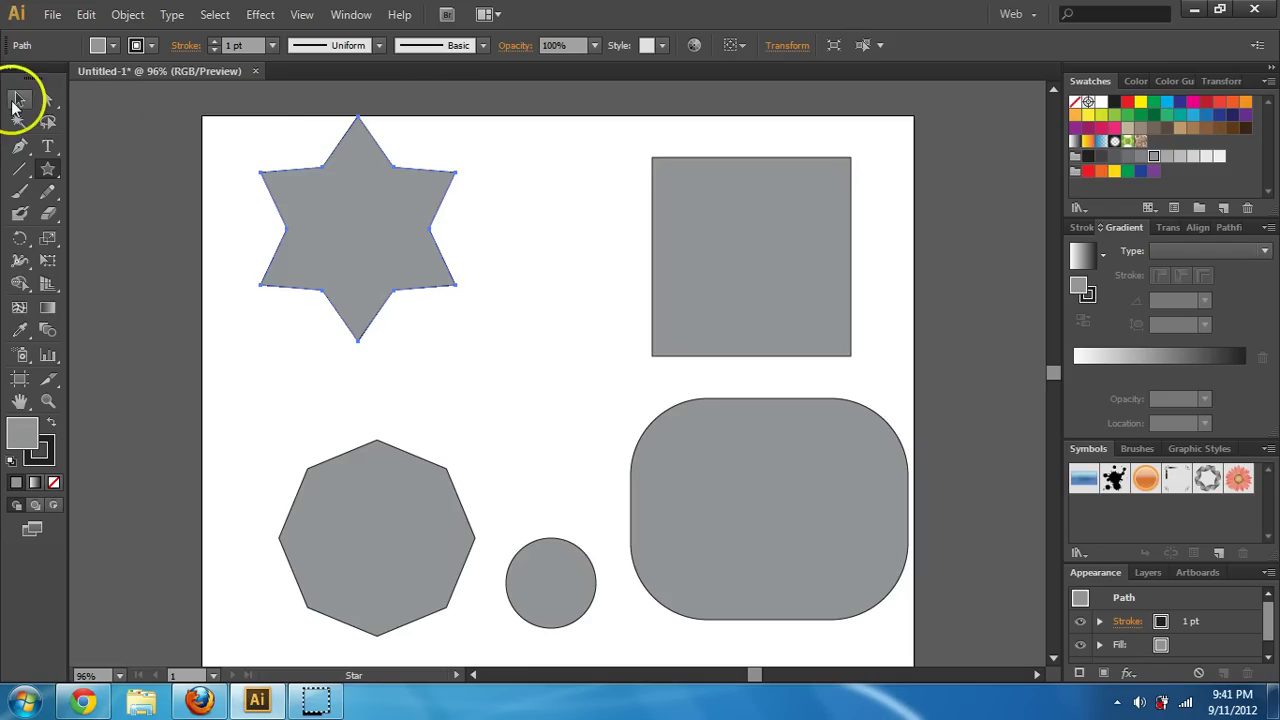
click(19, 99)
click(376, 264)
drag(376, 264, 376, 306)
click(547, 315)
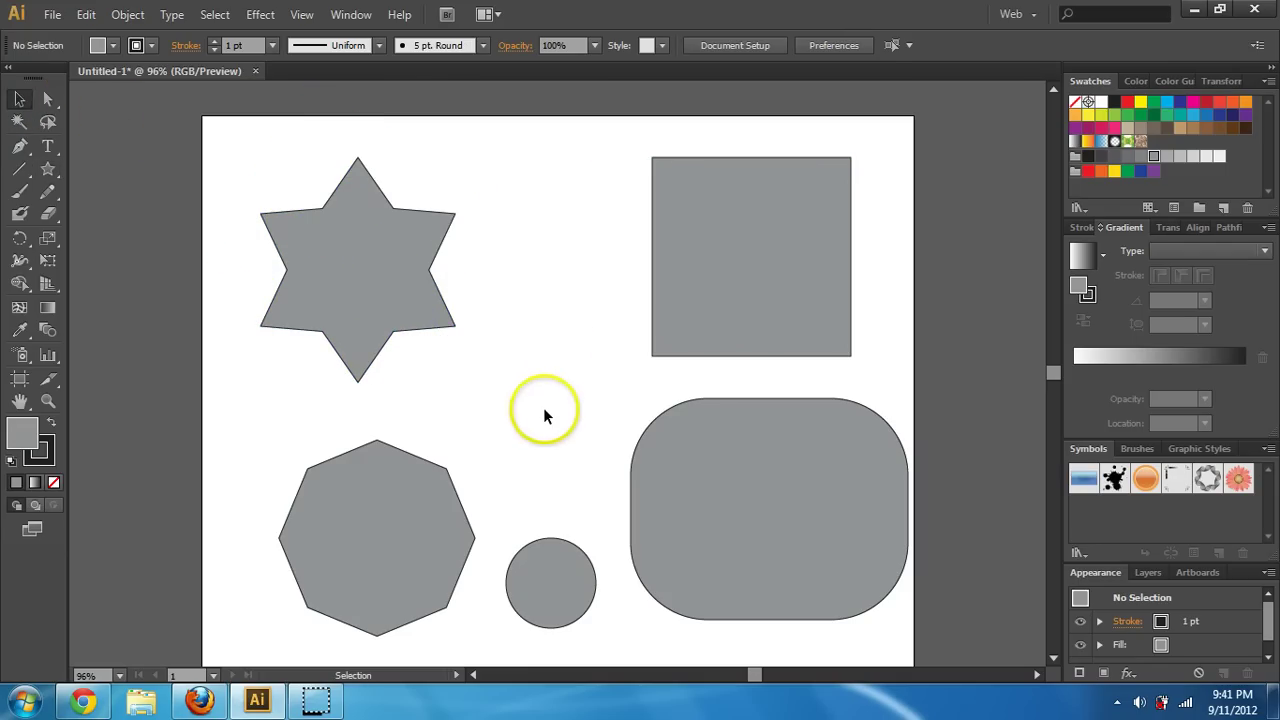
Delete the star and marquee-select the four remaining shapes
click(423, 307)
key(Delete)
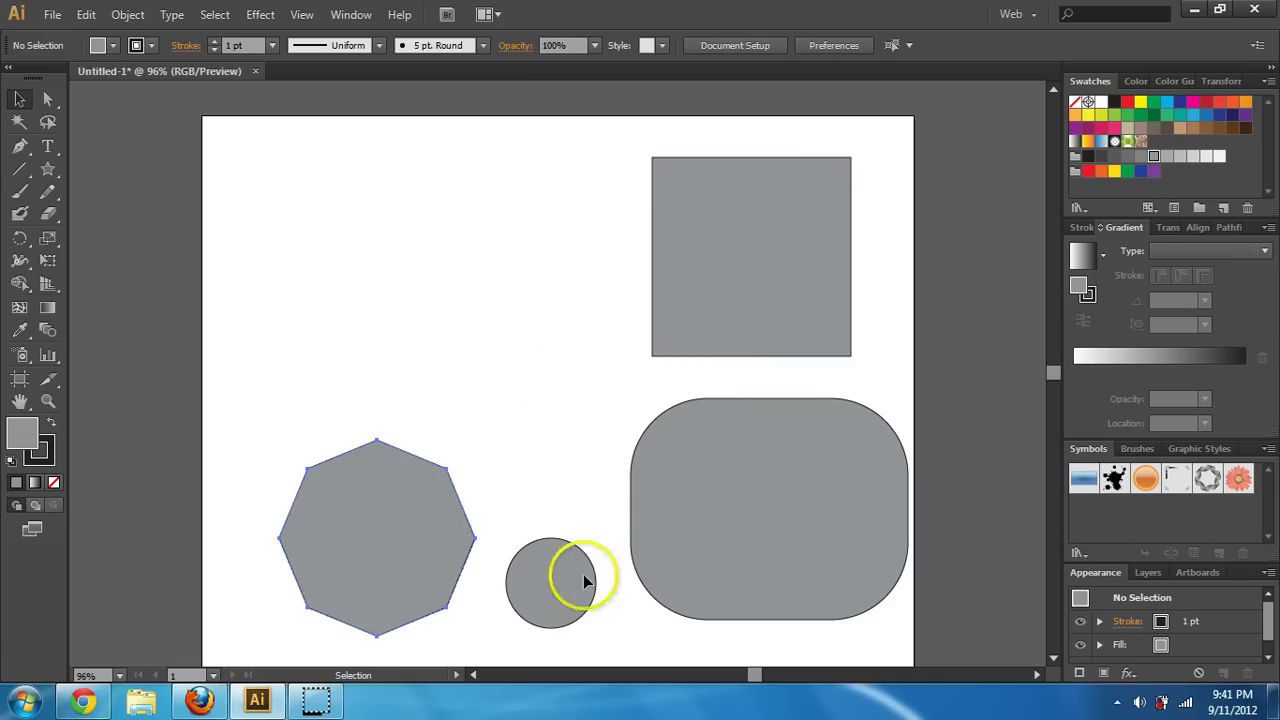
drag(360, 277, 748, 583)
Clear the artboard and draw a ten-point star in the upper left
key(Delete)
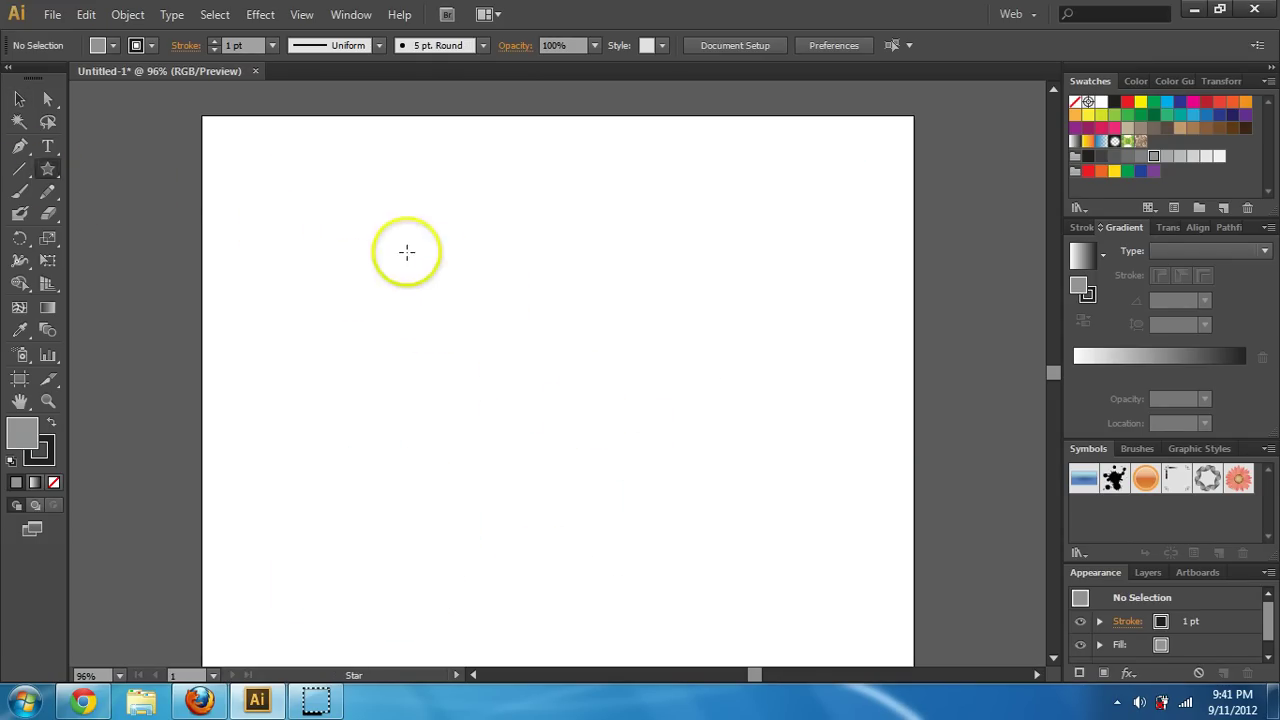
drag(409, 251, 535, 371)
key(Up)
key(Up)
key(Up)
key(Up)
key(Up)
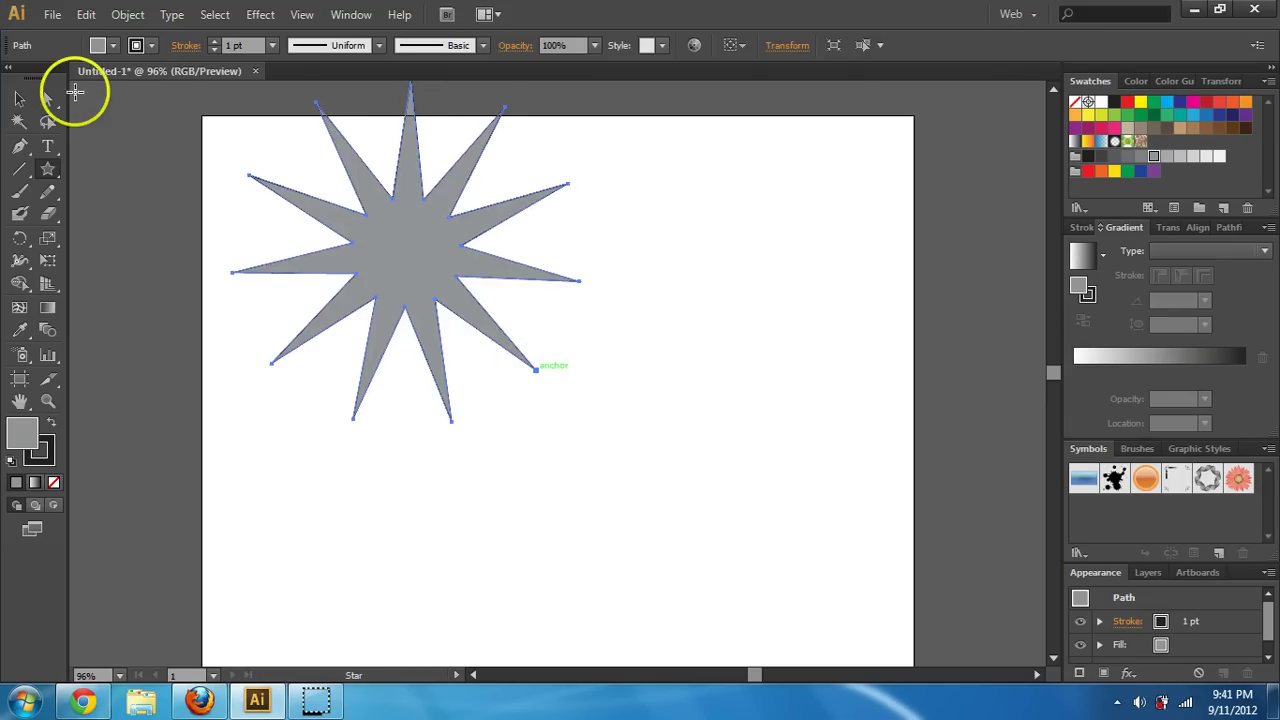
Move the star down and to the right, then reselect it
click(19, 99)
drag(408, 241, 446, 312)
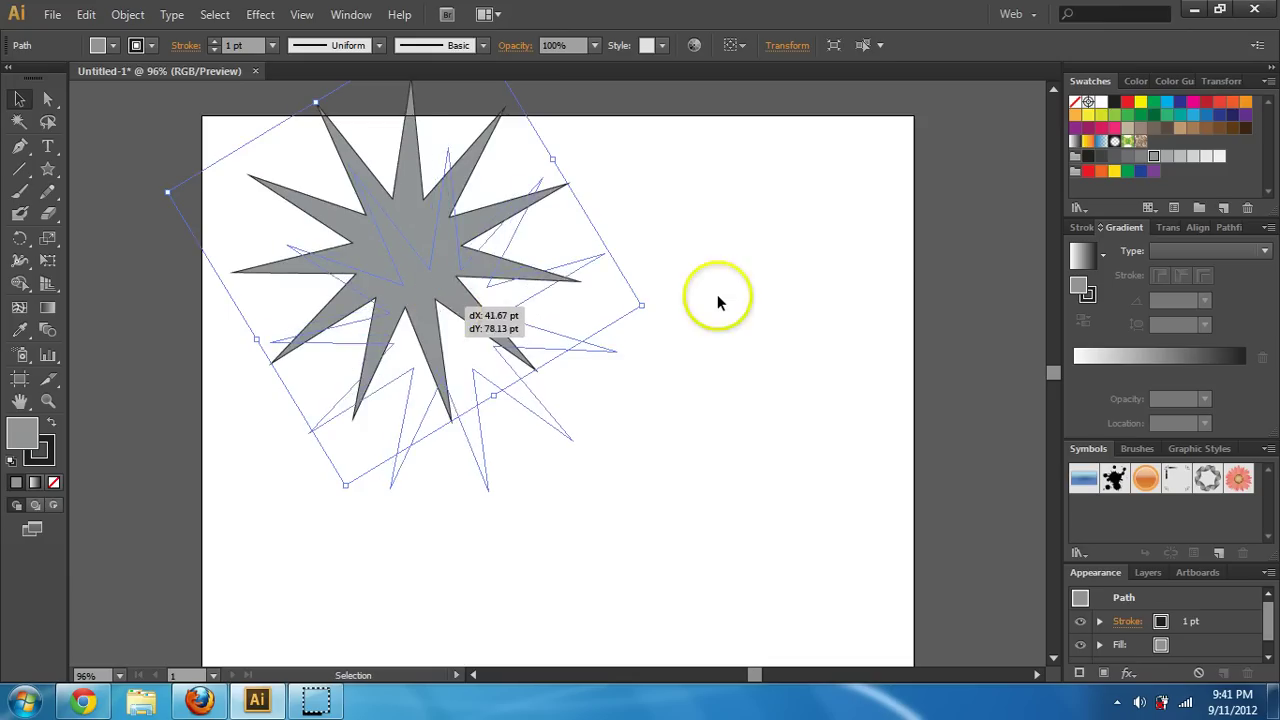
click(727, 288)
click(458, 305)
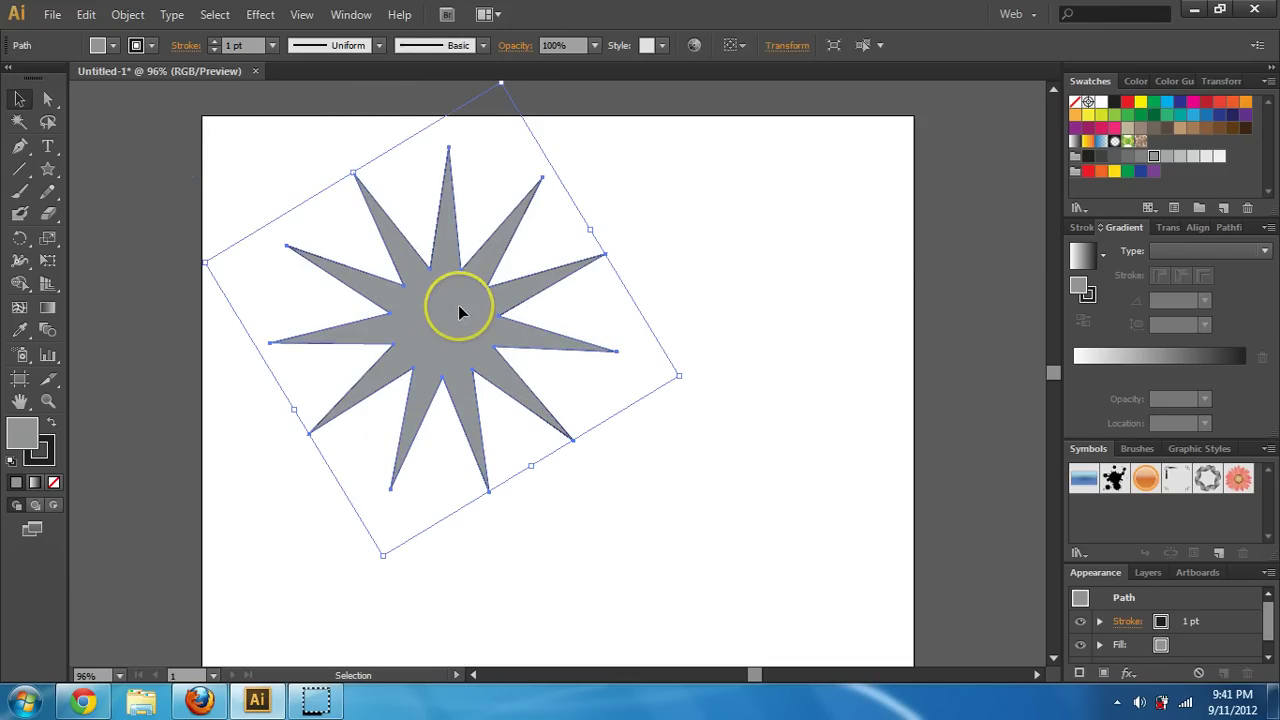
Give the star no stroke and a yellow fill
click(153, 45)
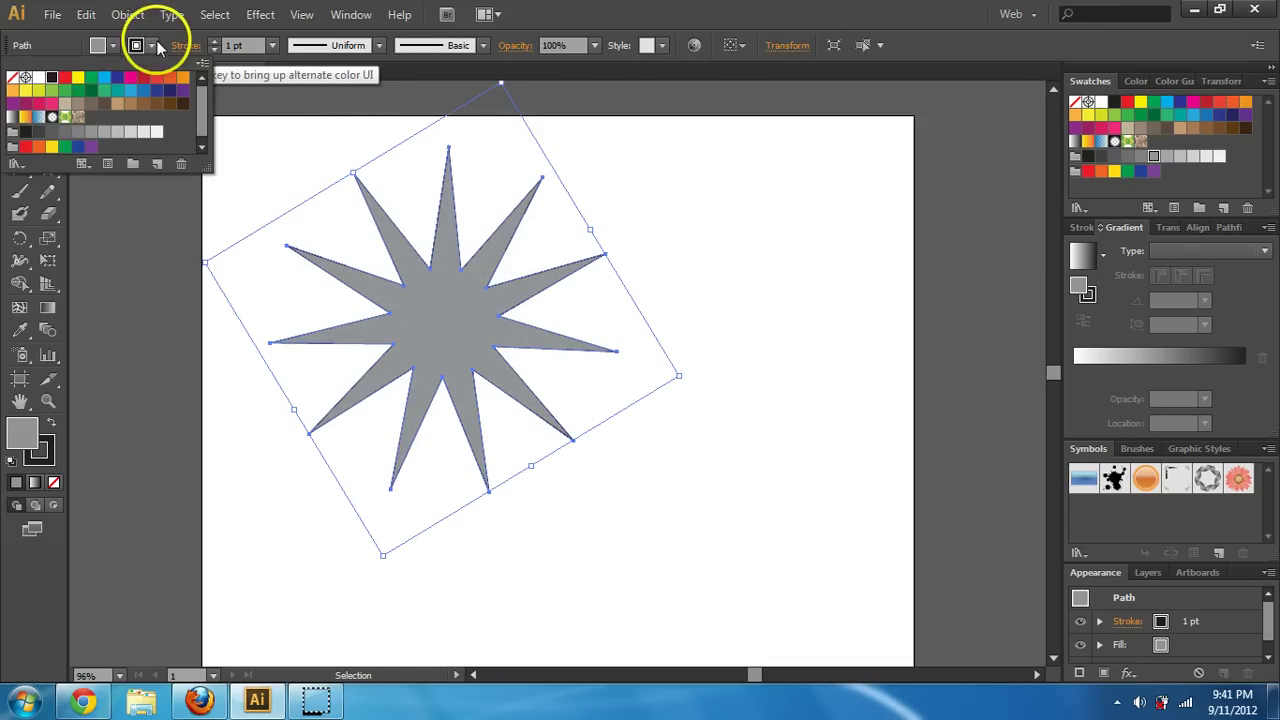
click(12, 77)
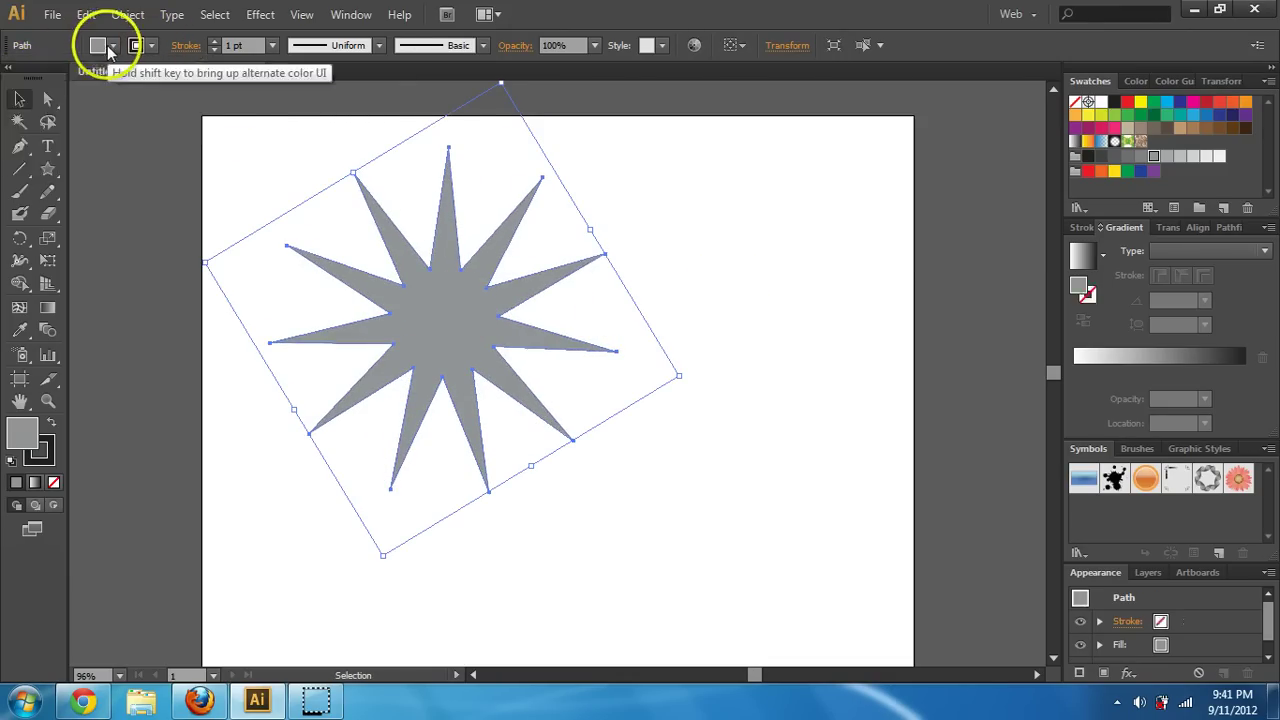
click(108, 50)
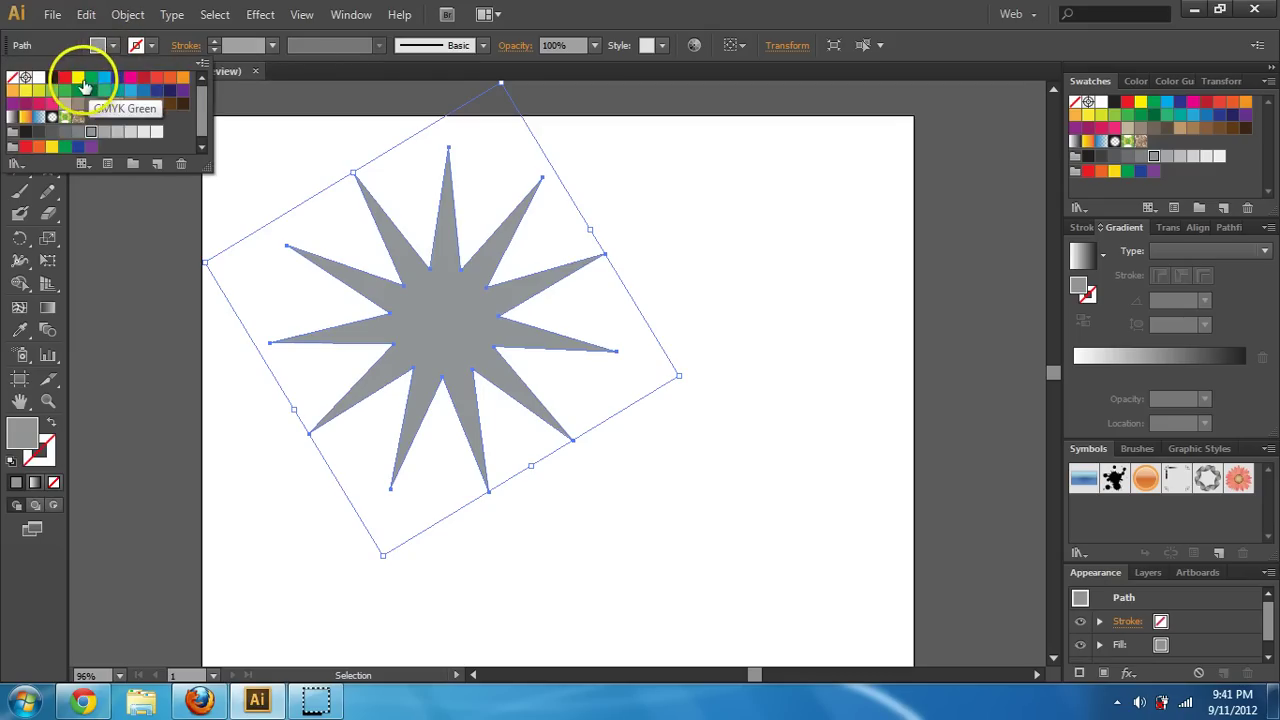
click(78, 77)
click(823, 349)
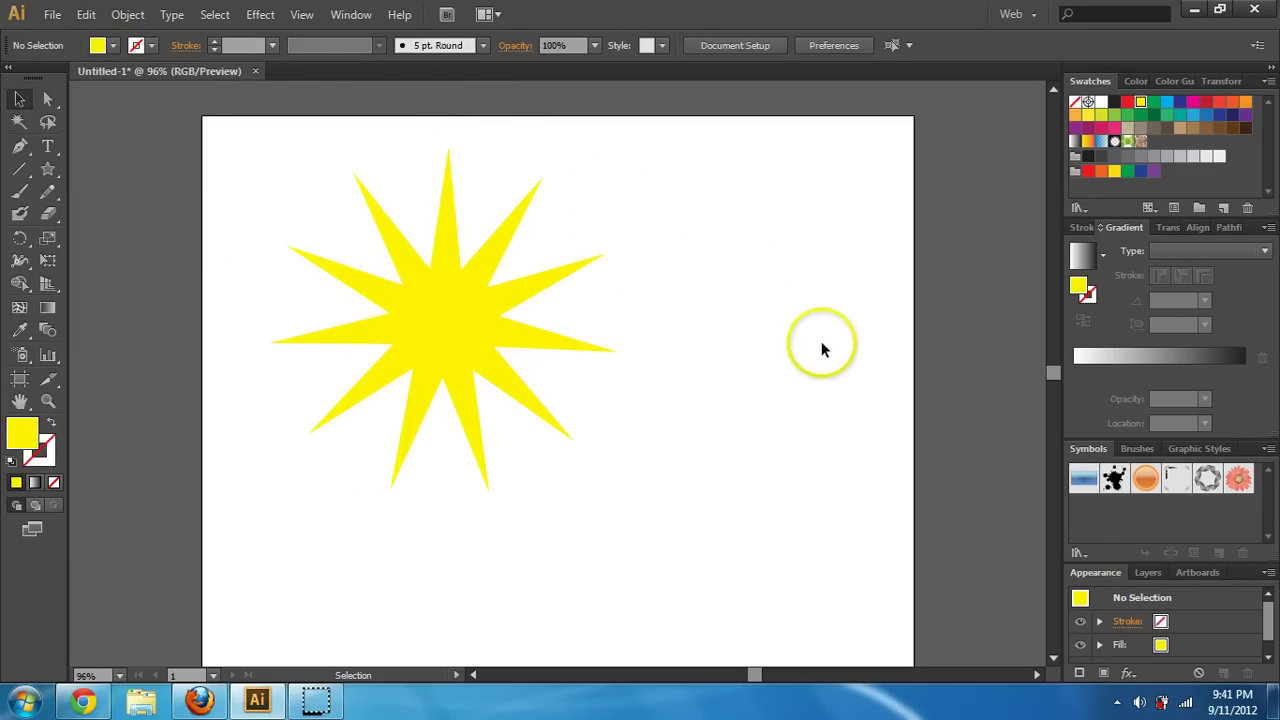
click(515, 316)
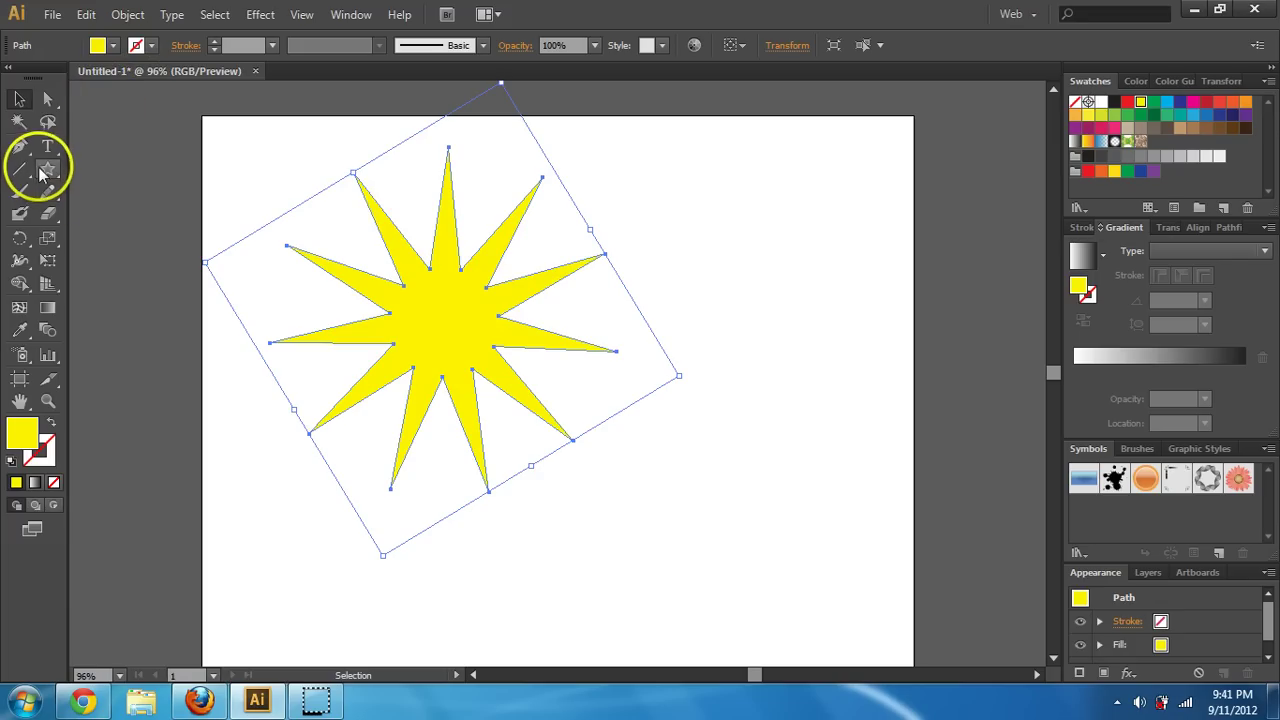
Draw a circle over the star's centre and select both shapes
drag(44, 174, 110, 216)
drag(309, 209, 521, 378)
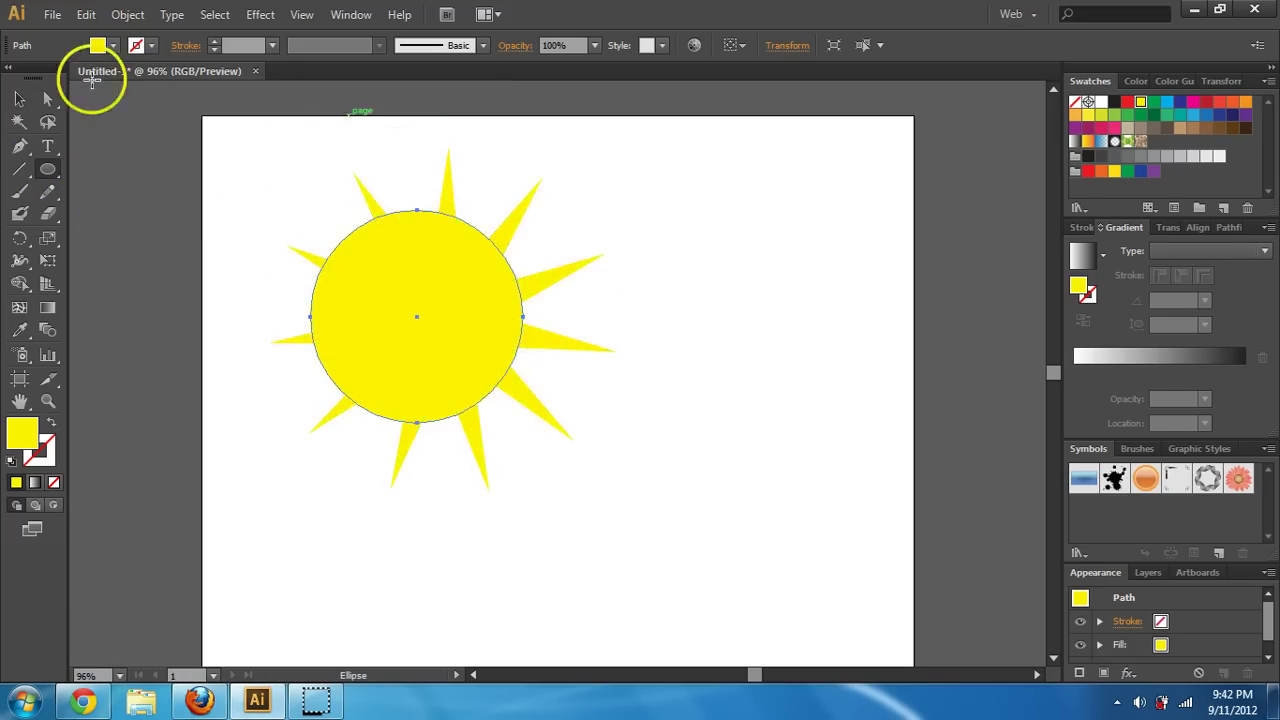
click(20, 97)
click(260, 189)
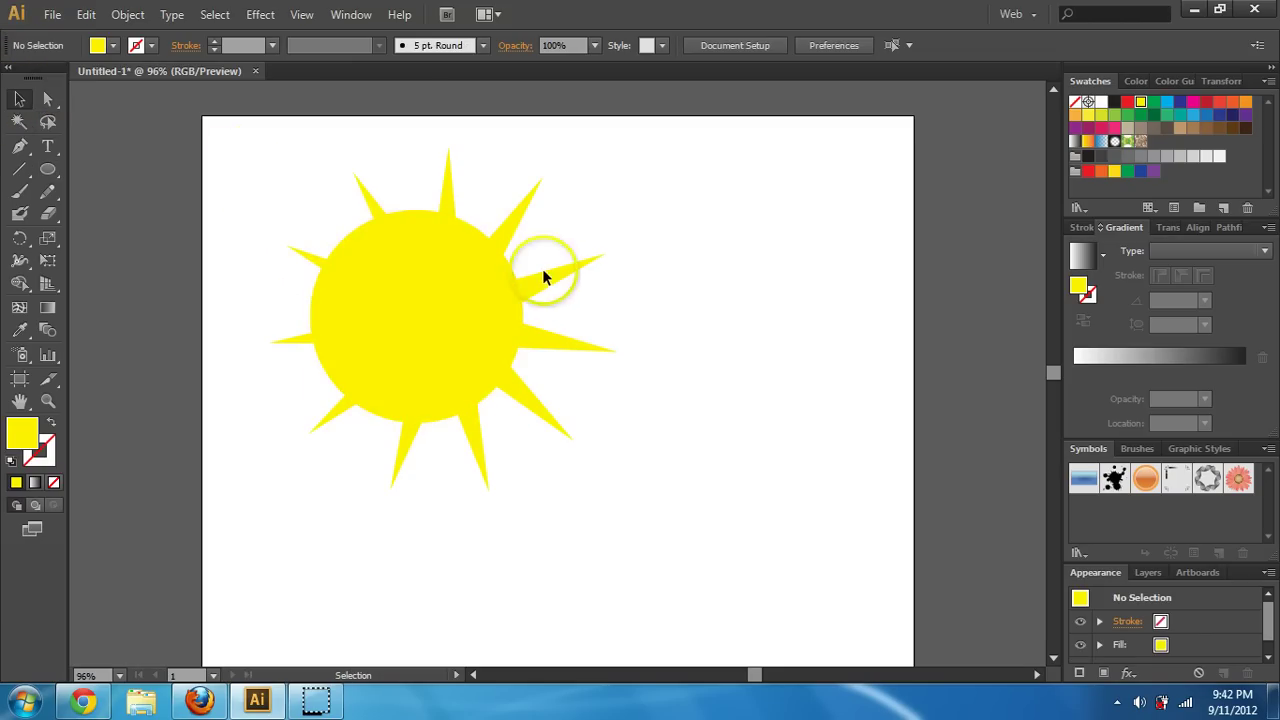
drag(404, 370, 405, 372)
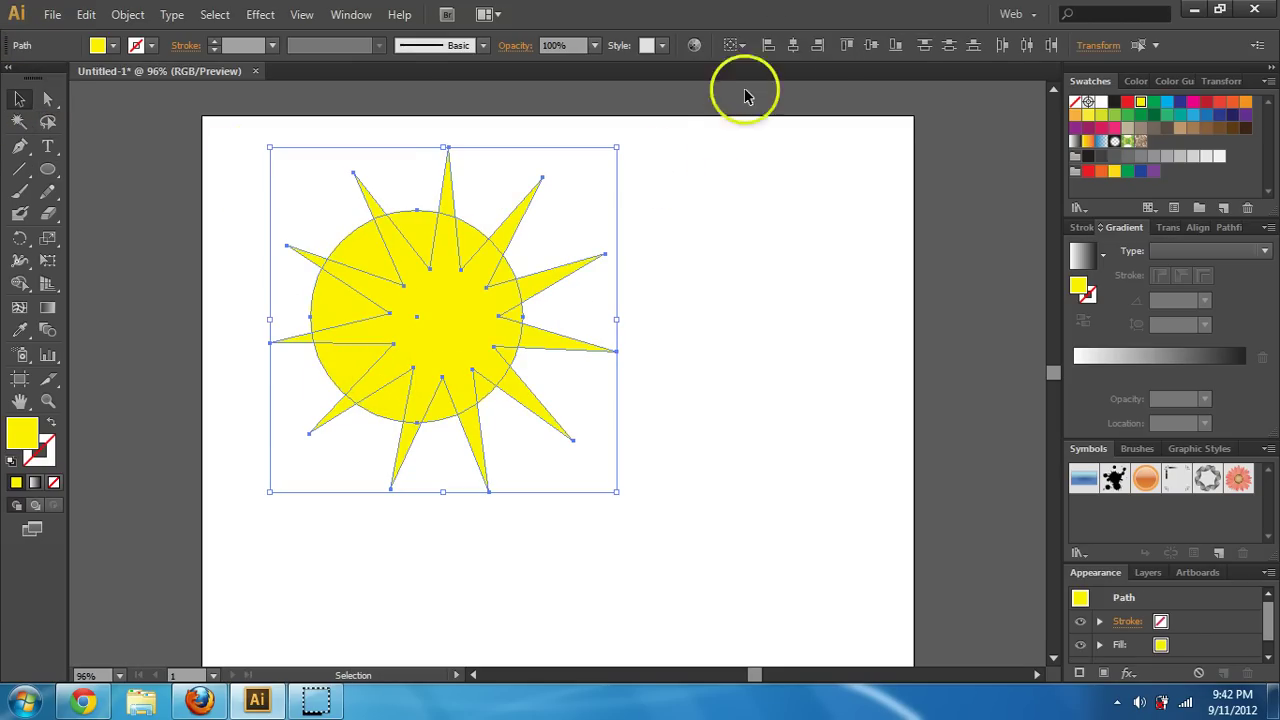
Align the star and circle by horizontal and vertical centres, then reselect both
click(793, 45)
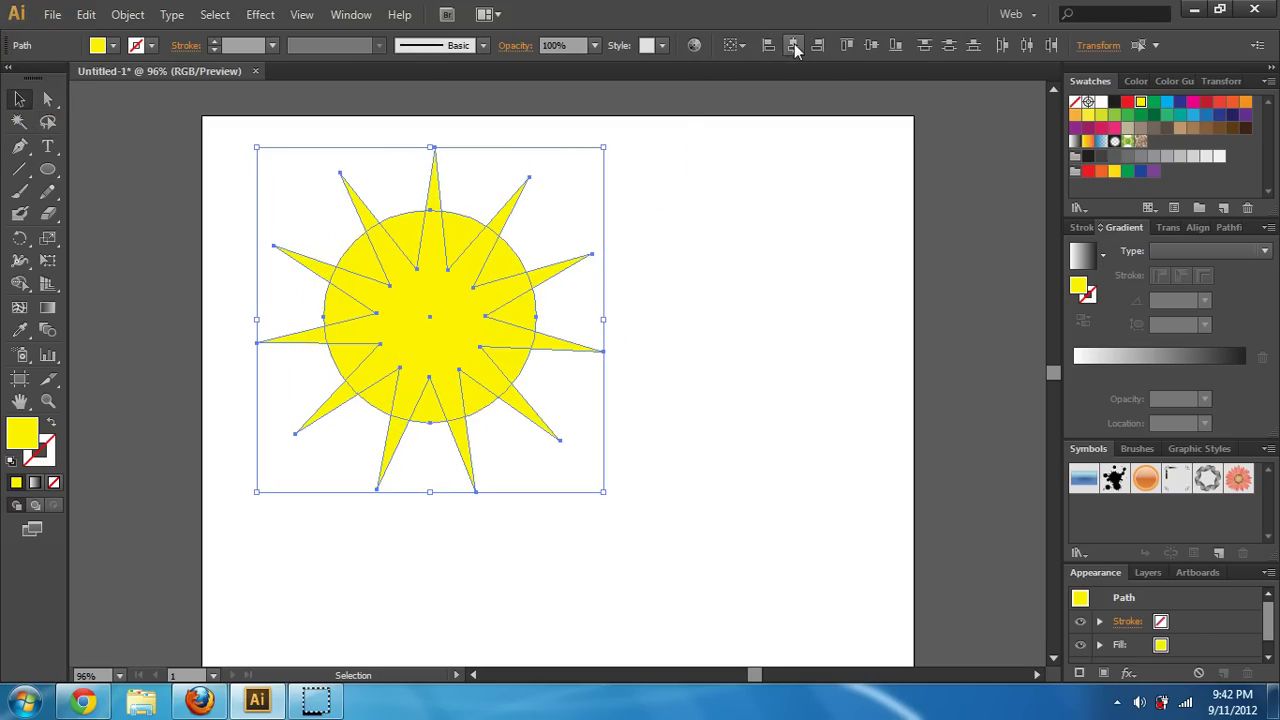
click(871, 45)
click(736, 320)
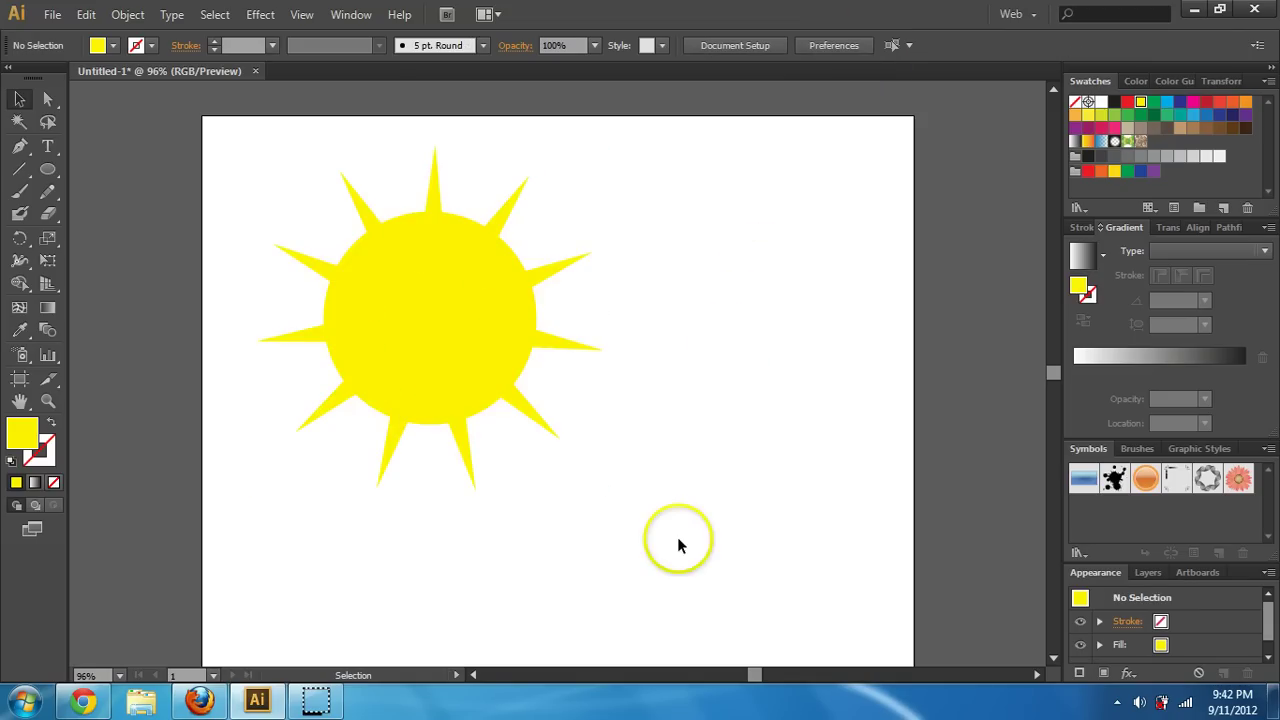
click(441, 291)
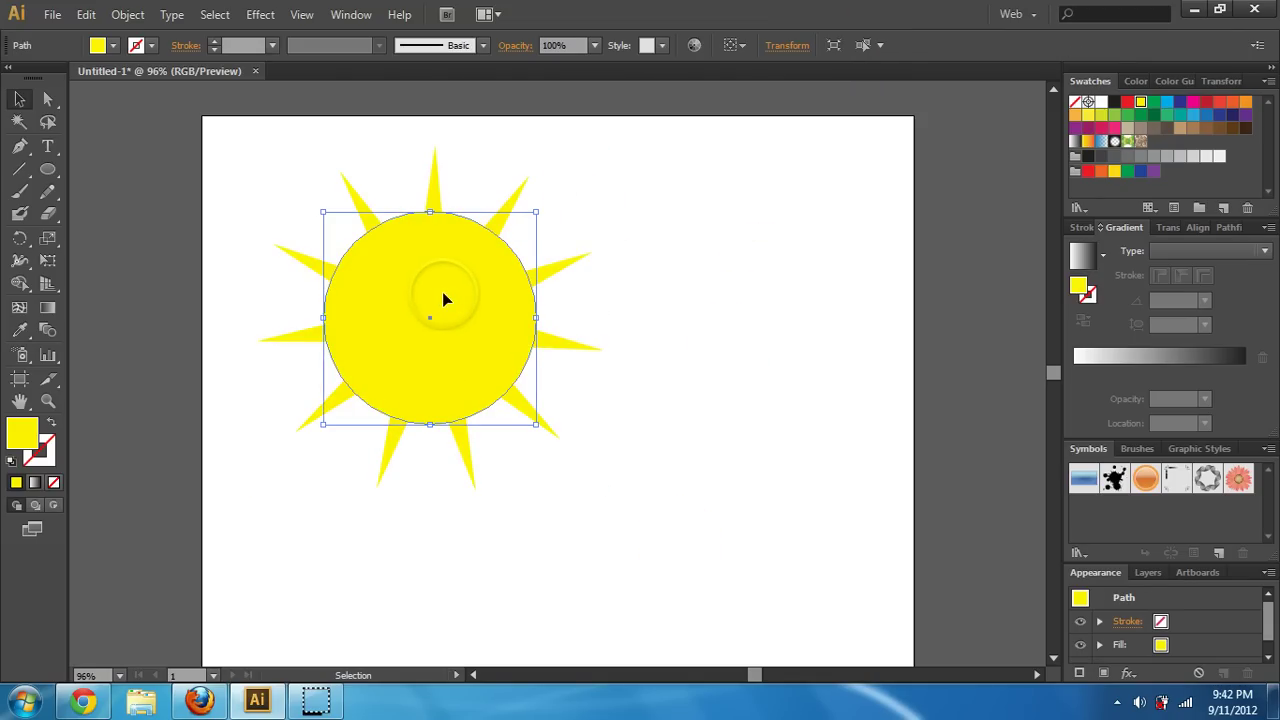
drag(606, 200, 503, 407)
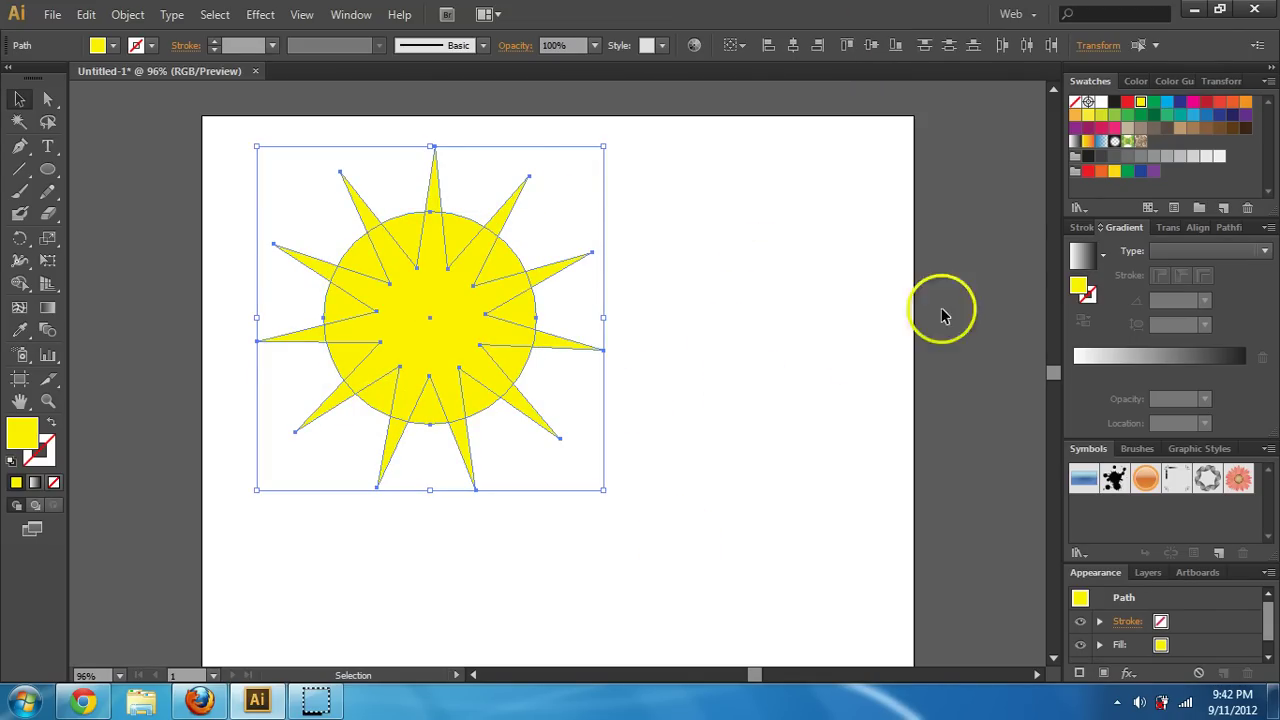
Try Pathfinder Minus Front to cut the circle from the star, then undo it
click(1229, 228)
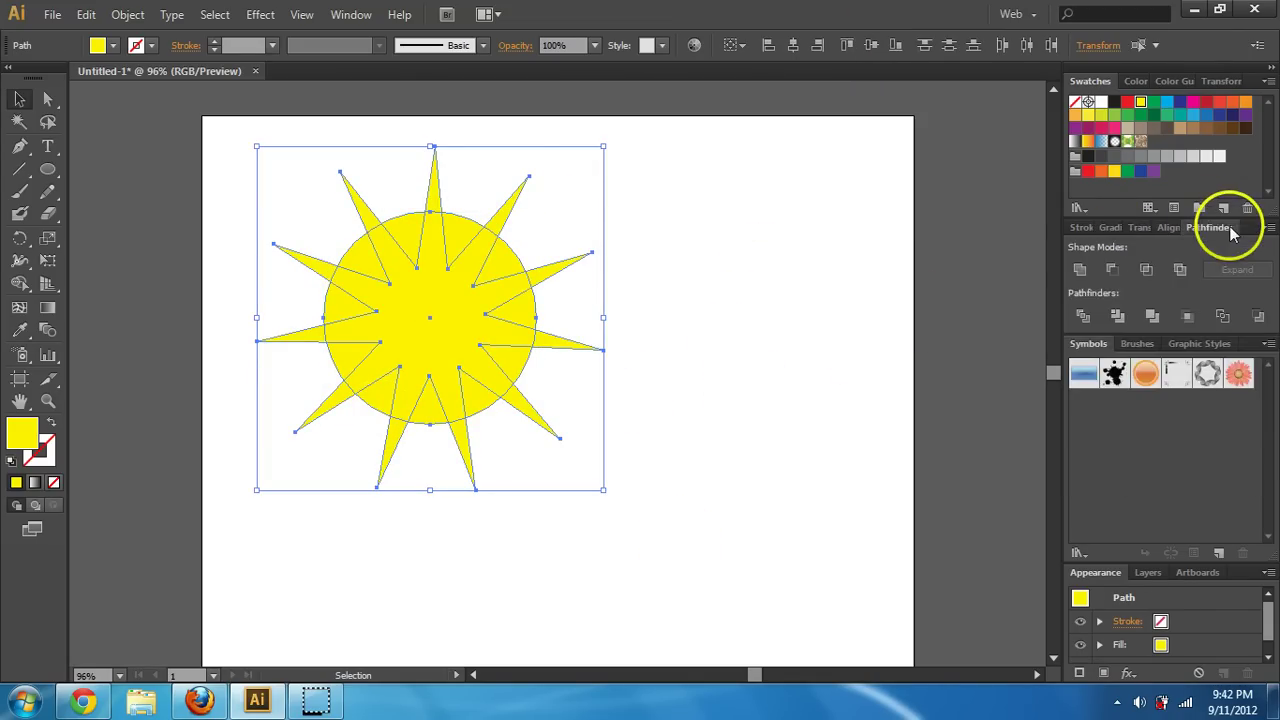
click(1116, 274)
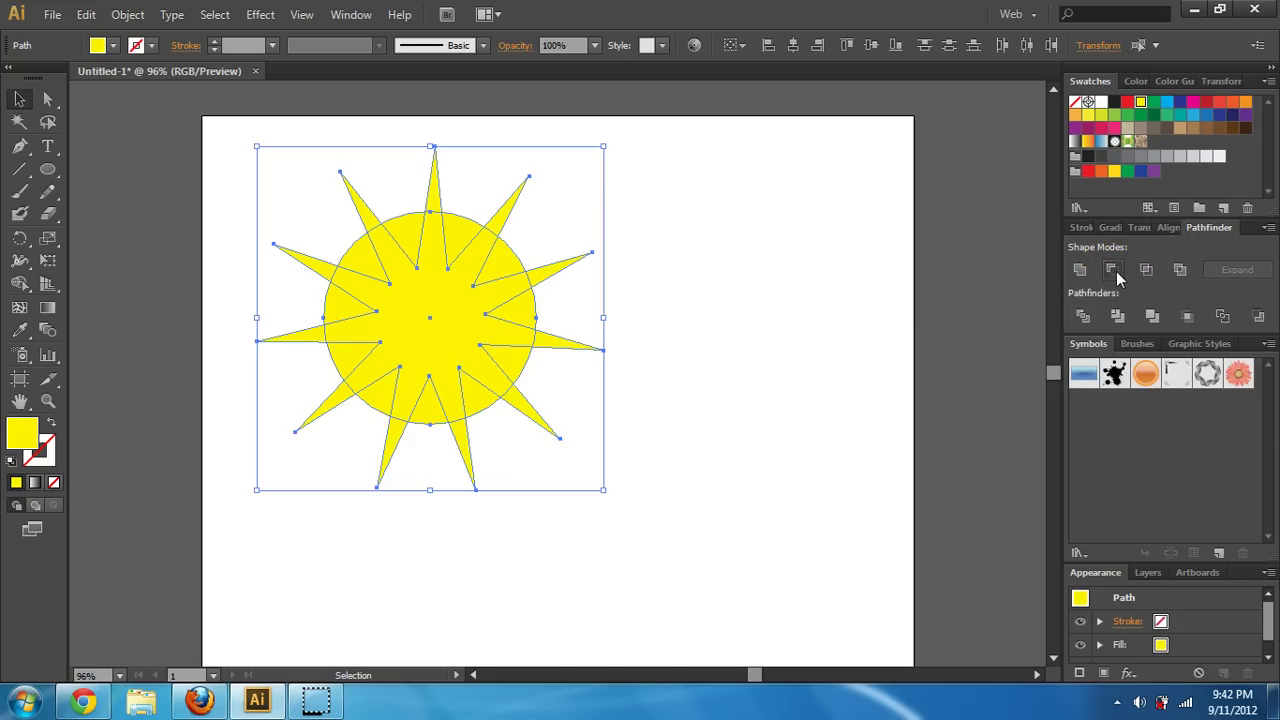
click(740, 302)
click(441, 357)
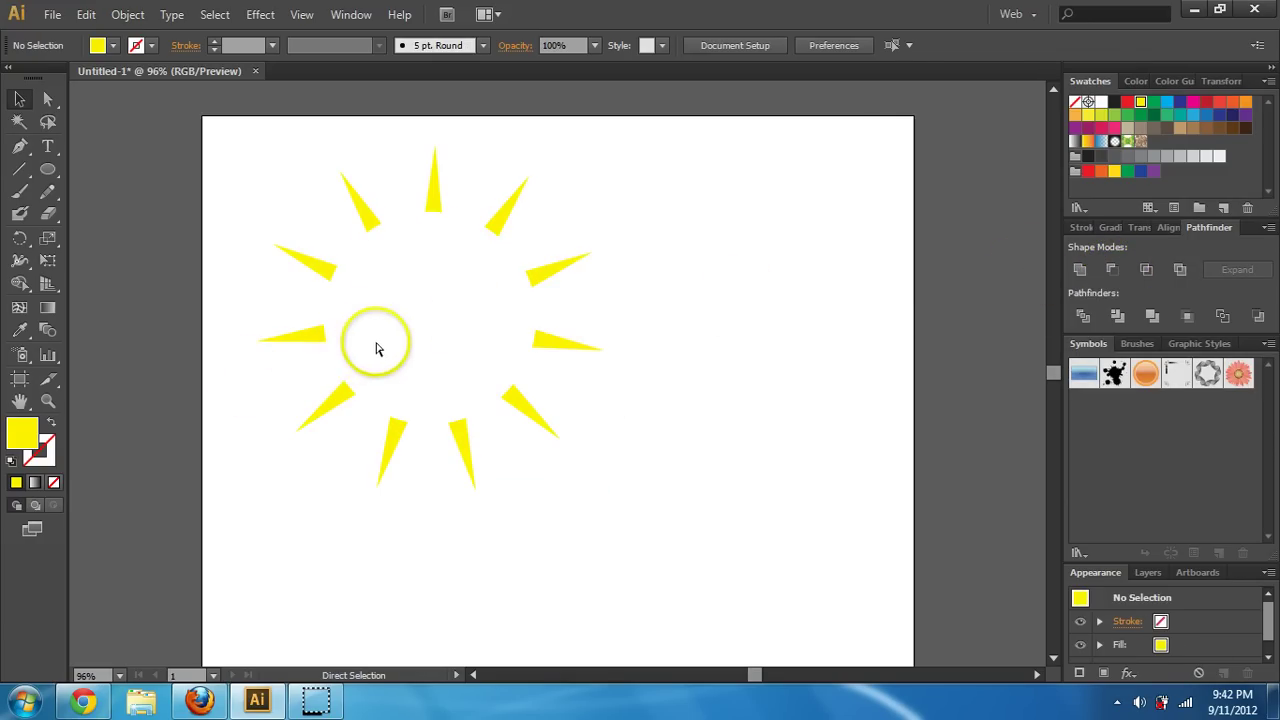
key(ctrl+z)
Select the circle on its own and switch to the Direct Selection tool
click(594, 241)
click(491, 277)
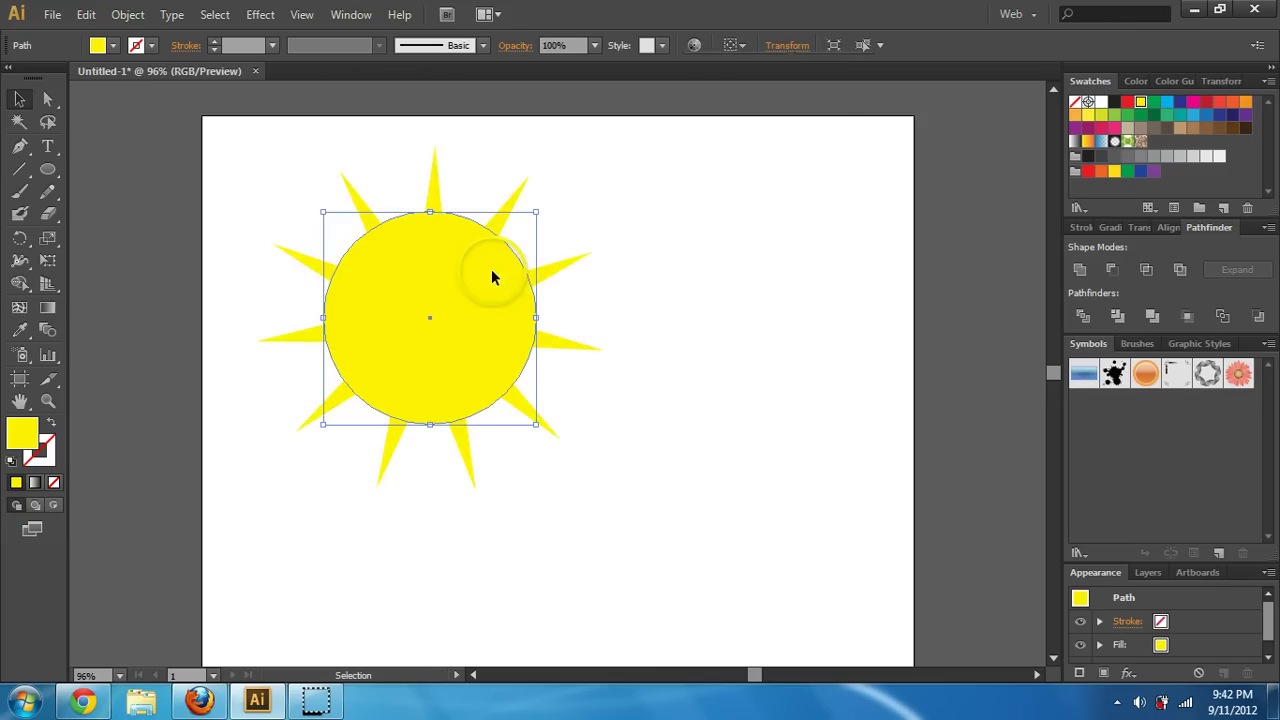
click(499, 267)
key(a)
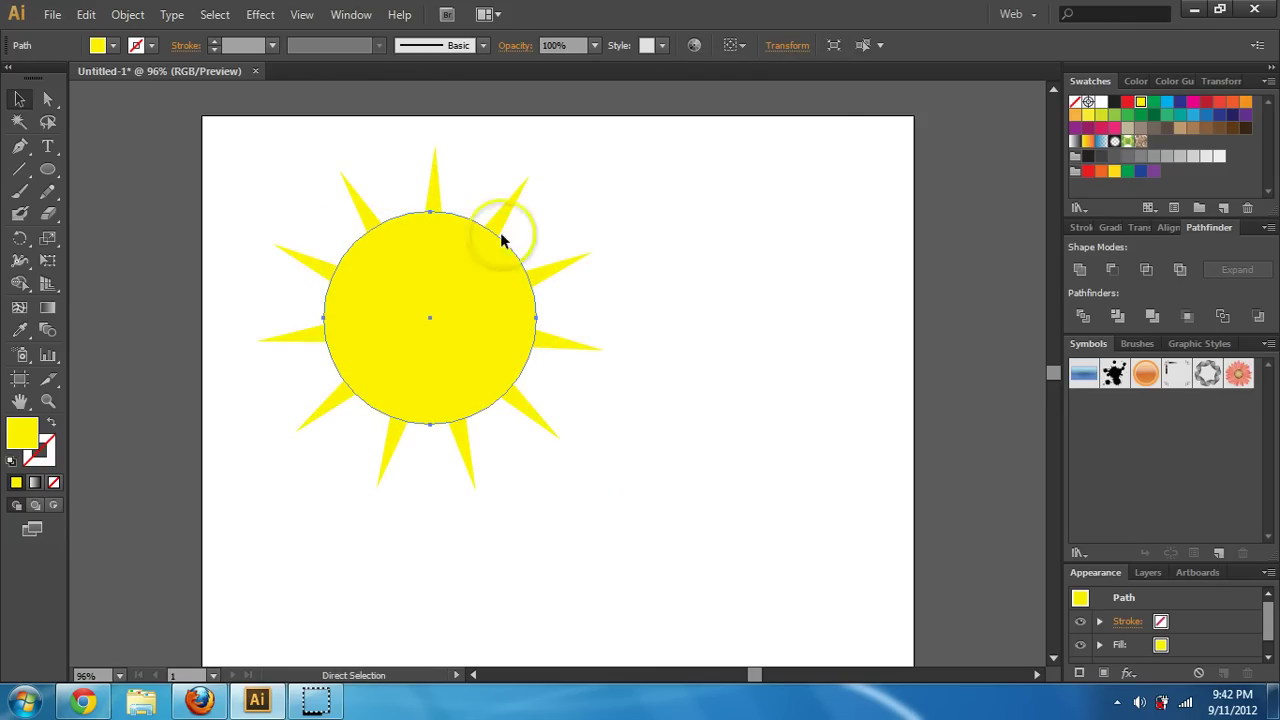
Scale a smaller circle of about 168 pt around the sun's centre
key(v)
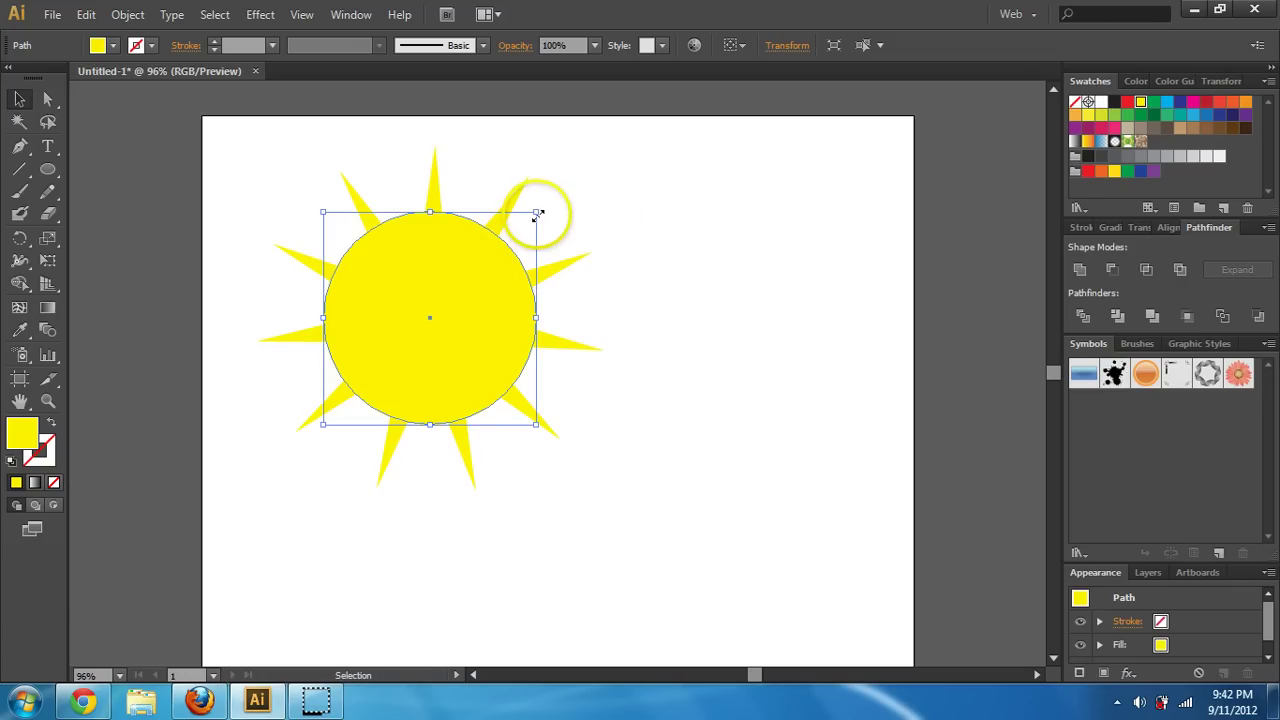
drag(538, 213, 572, 248)
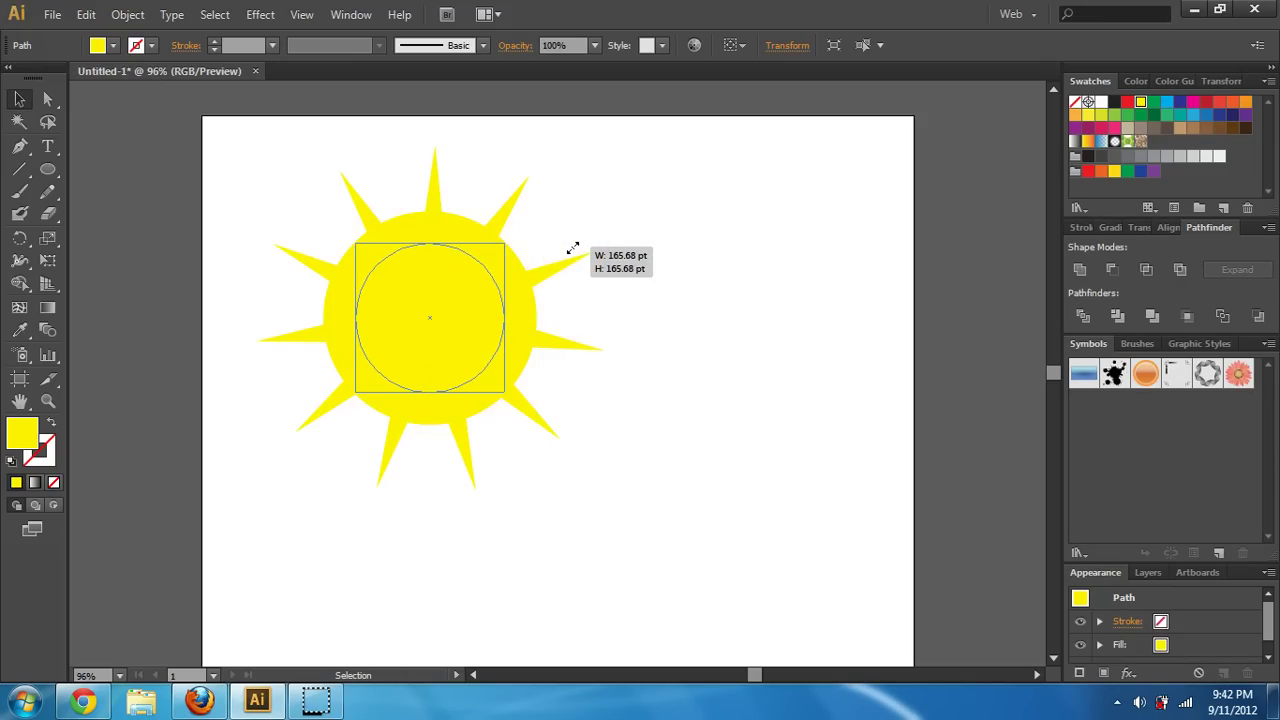
drag(572, 248, 583, 246)
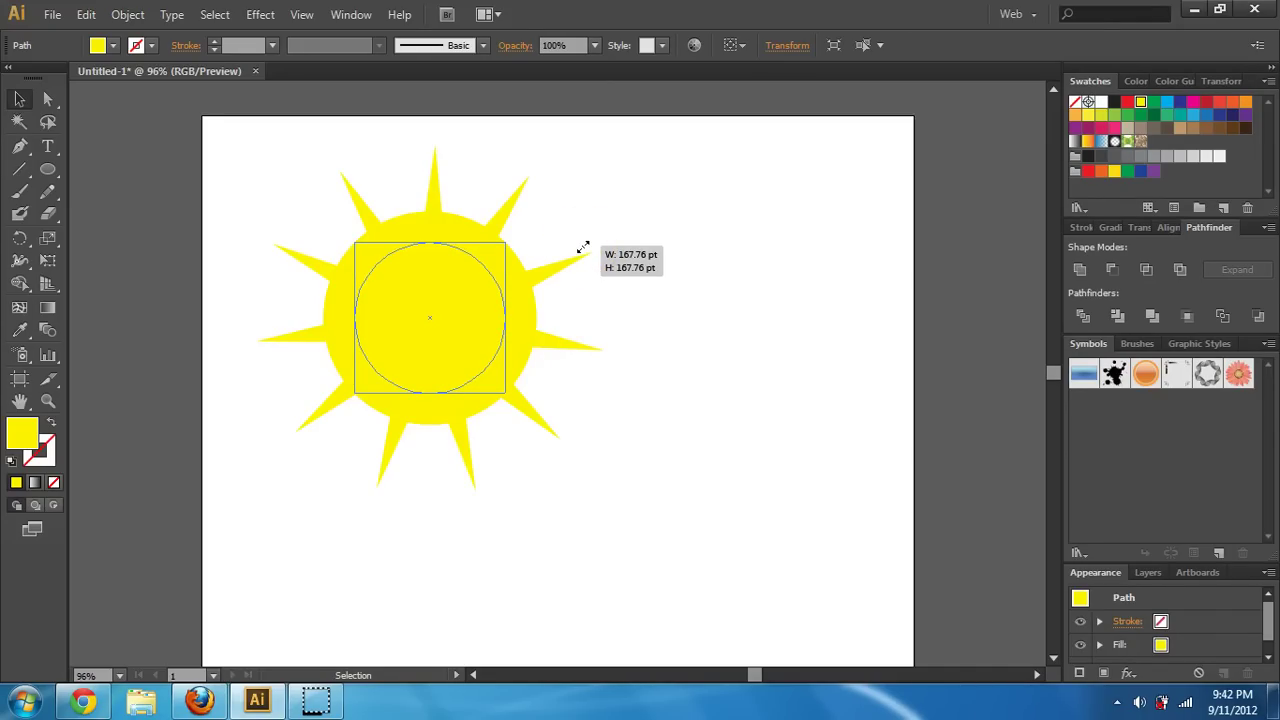
drag(583, 246, 583, 246)
click(657, 240)
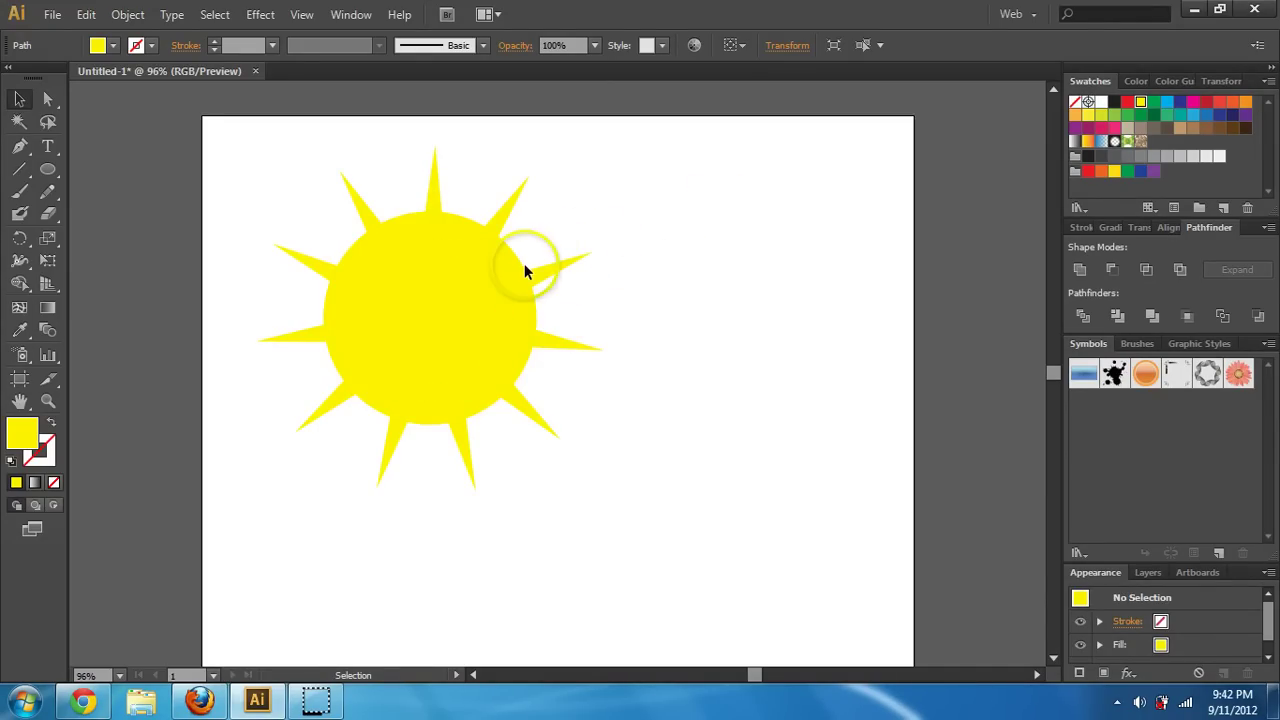
Subtract the large circle from the star with Pathfinder Minus Front, leaving detached rays
click(517, 264)
shift+click(513, 197)
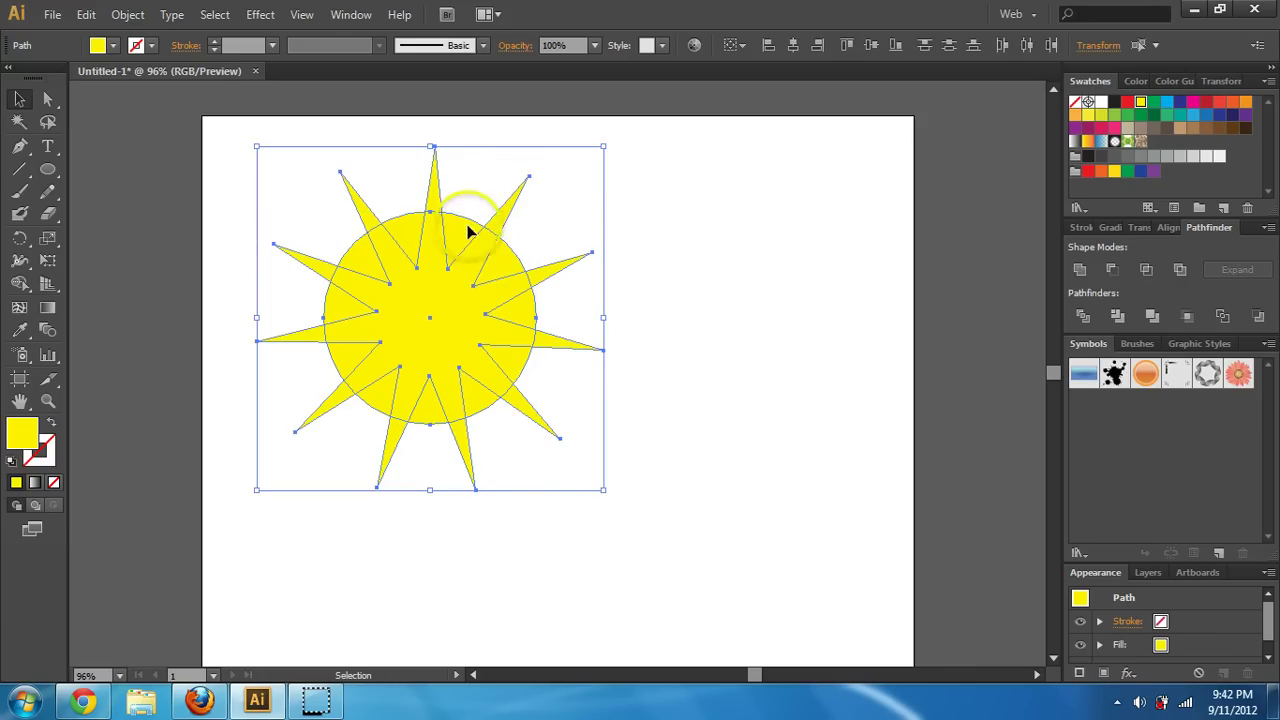
click(1113, 270)
click(782, 272)
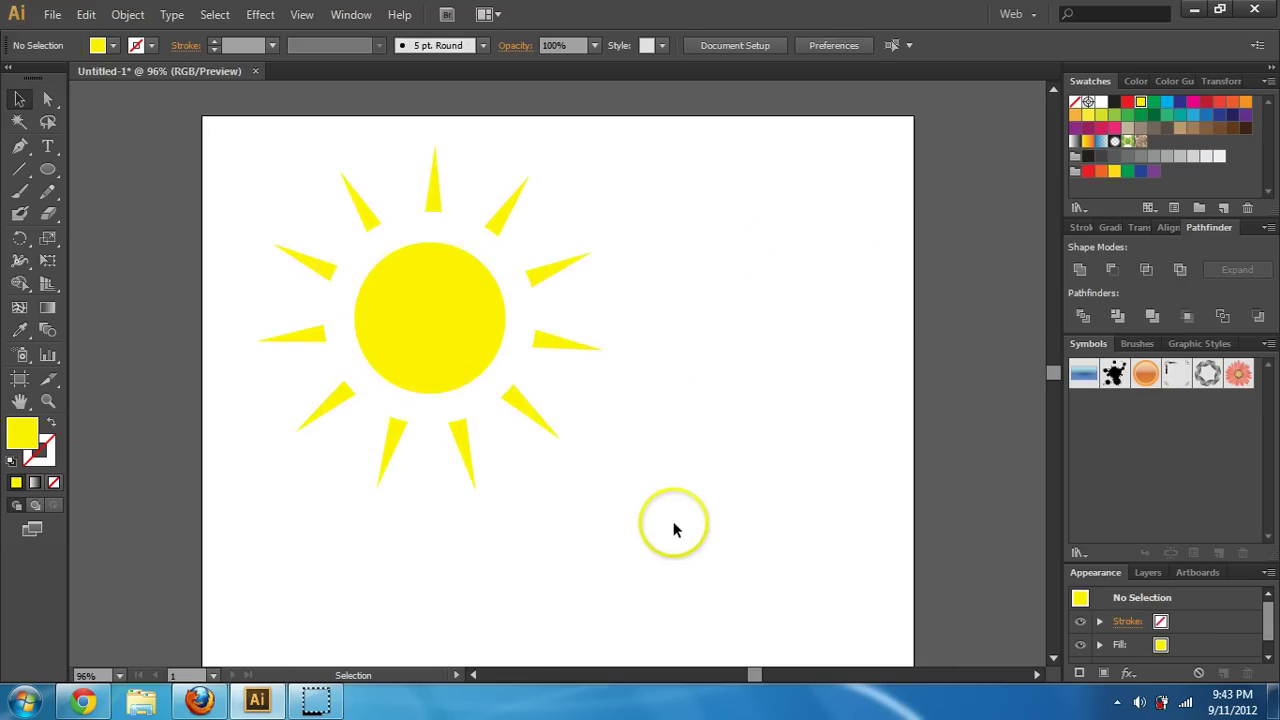
Marquee-select the sun's circle and ten rays and drag them up and left
click(443, 286)
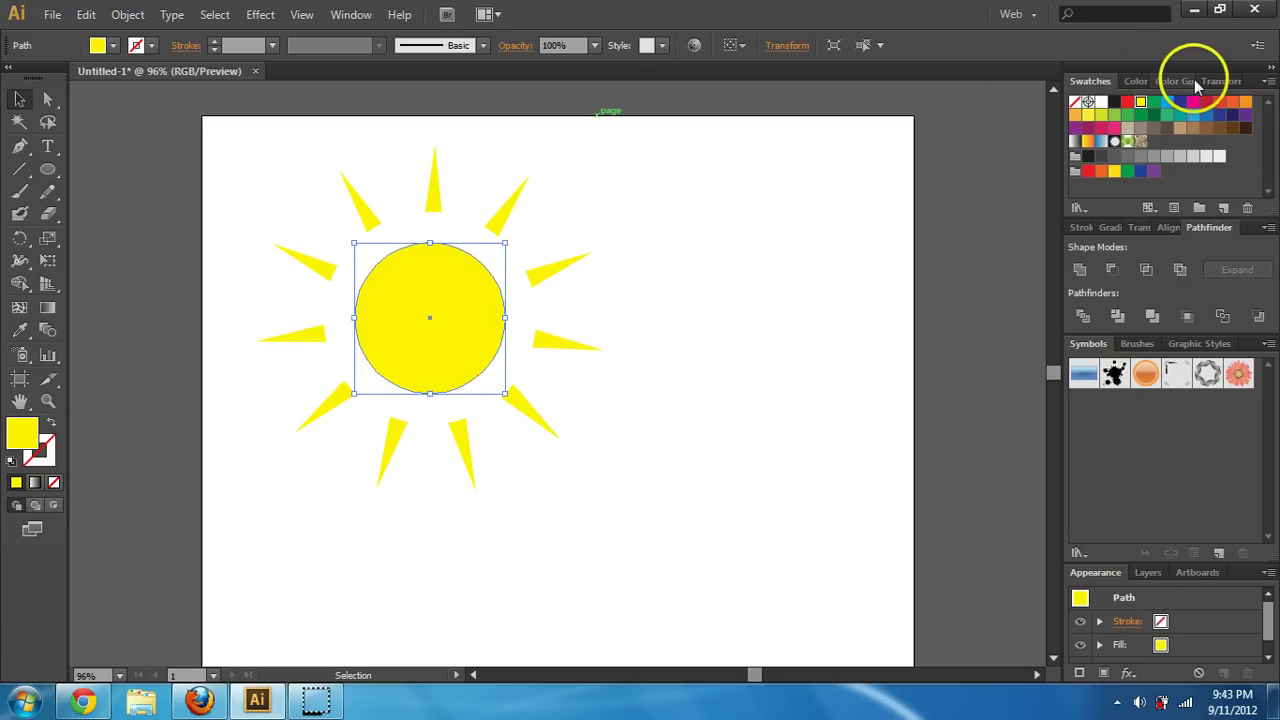
click(1110, 226)
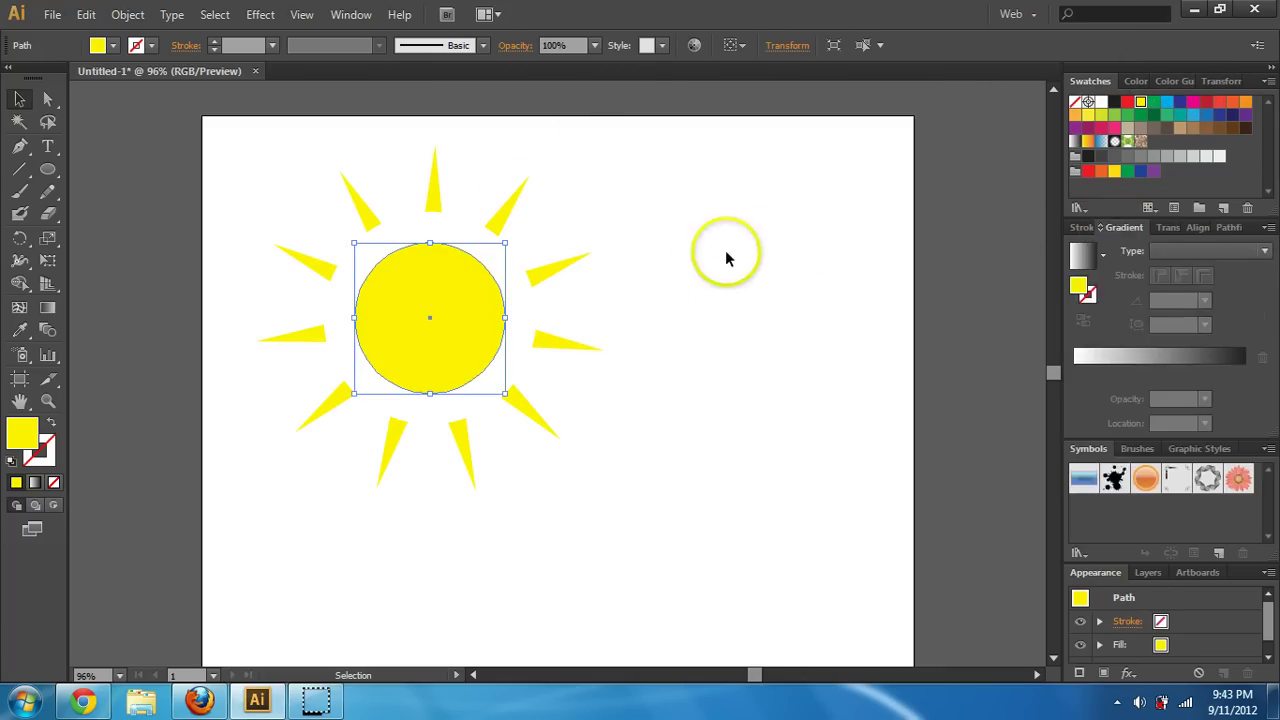
click(726, 258)
drag(689, 482, 312, 200)
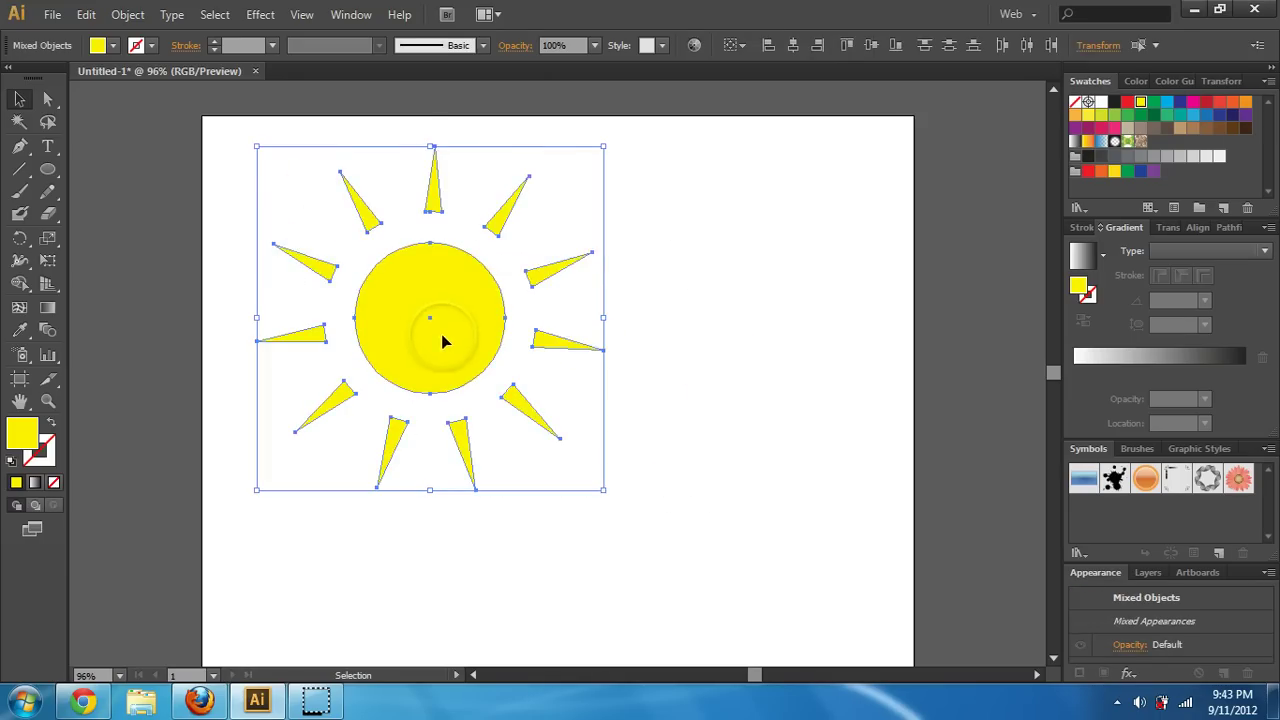
drag(441, 334, 473, 293)
Group the sun shapes and settle the group in the artboard's upper-left corner
right_click(380, 228)
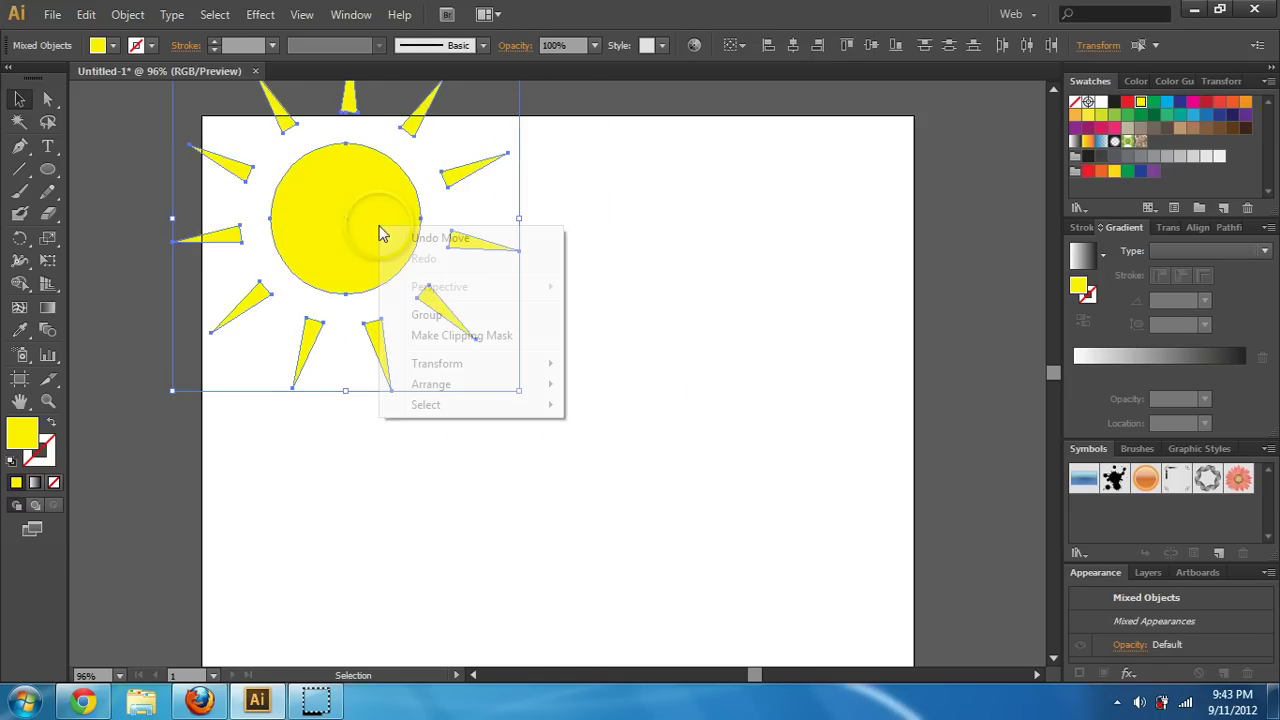
click(443, 316)
click(471, 323)
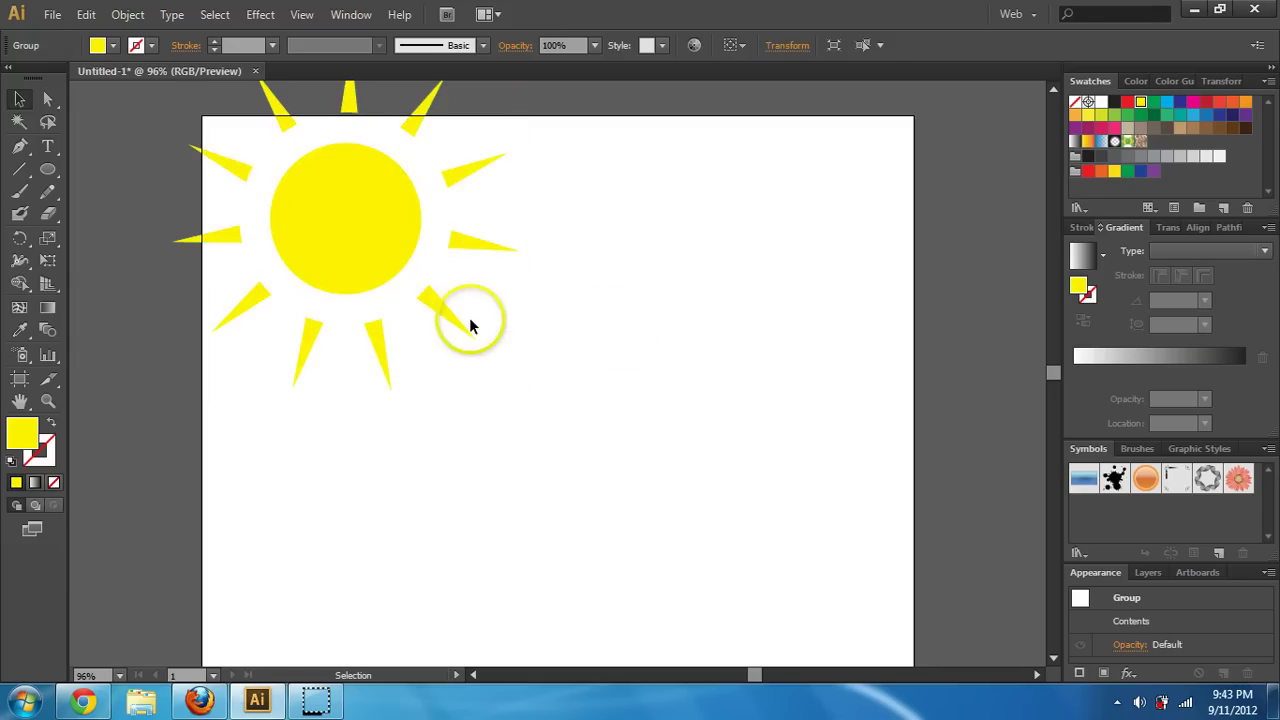
drag(445, 318, 313, 222)
click(621, 254)
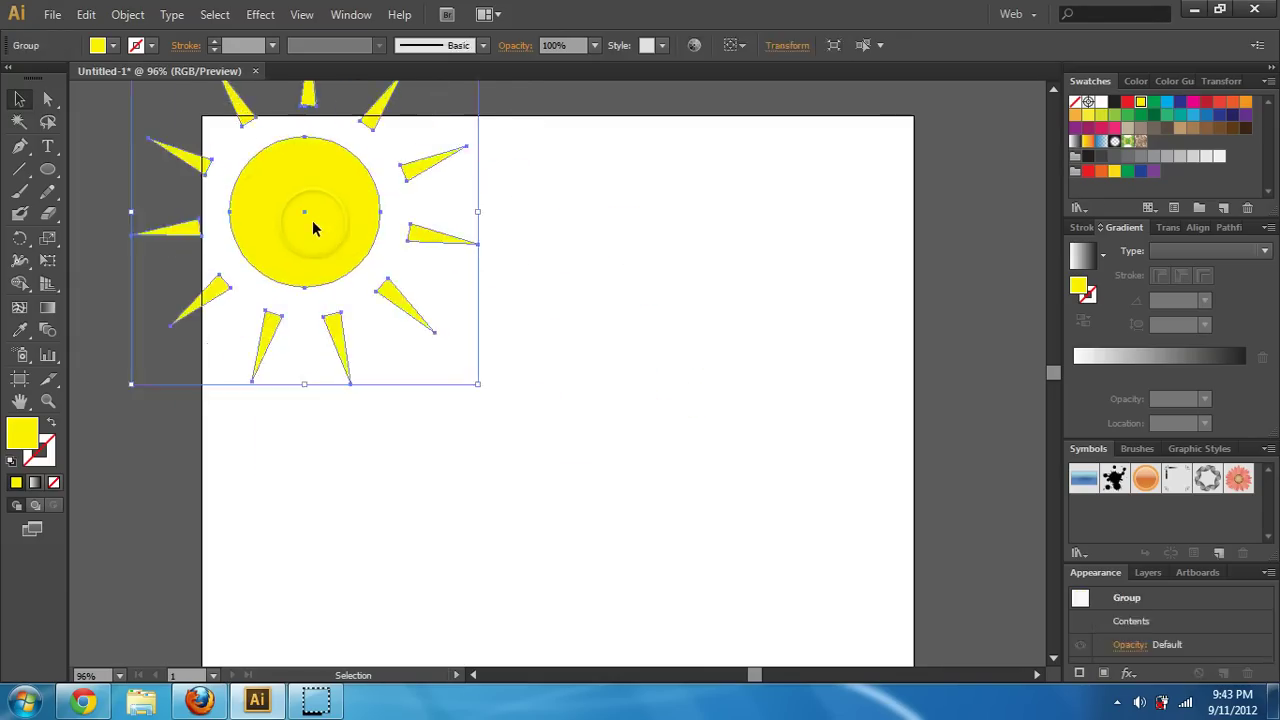
click(609, 272)
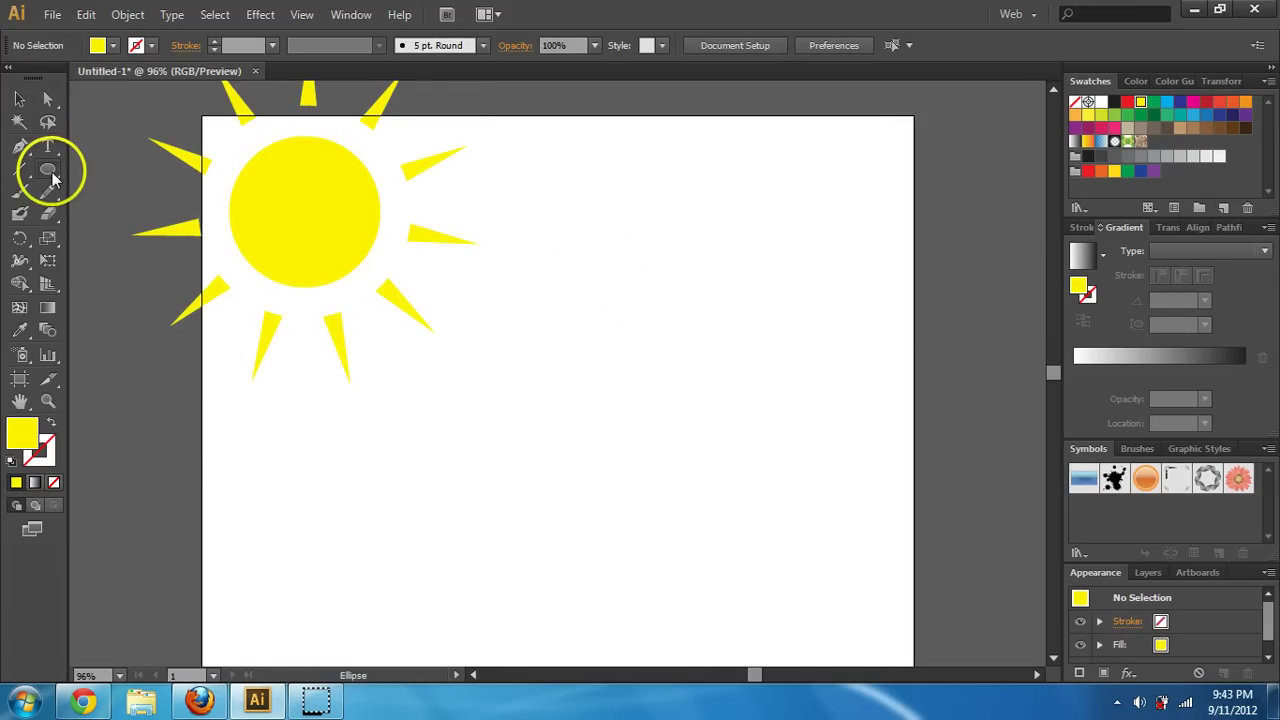
Draw a grey-filled circle at the lower right of the artboard
click(106, 45)
click(112, 52)
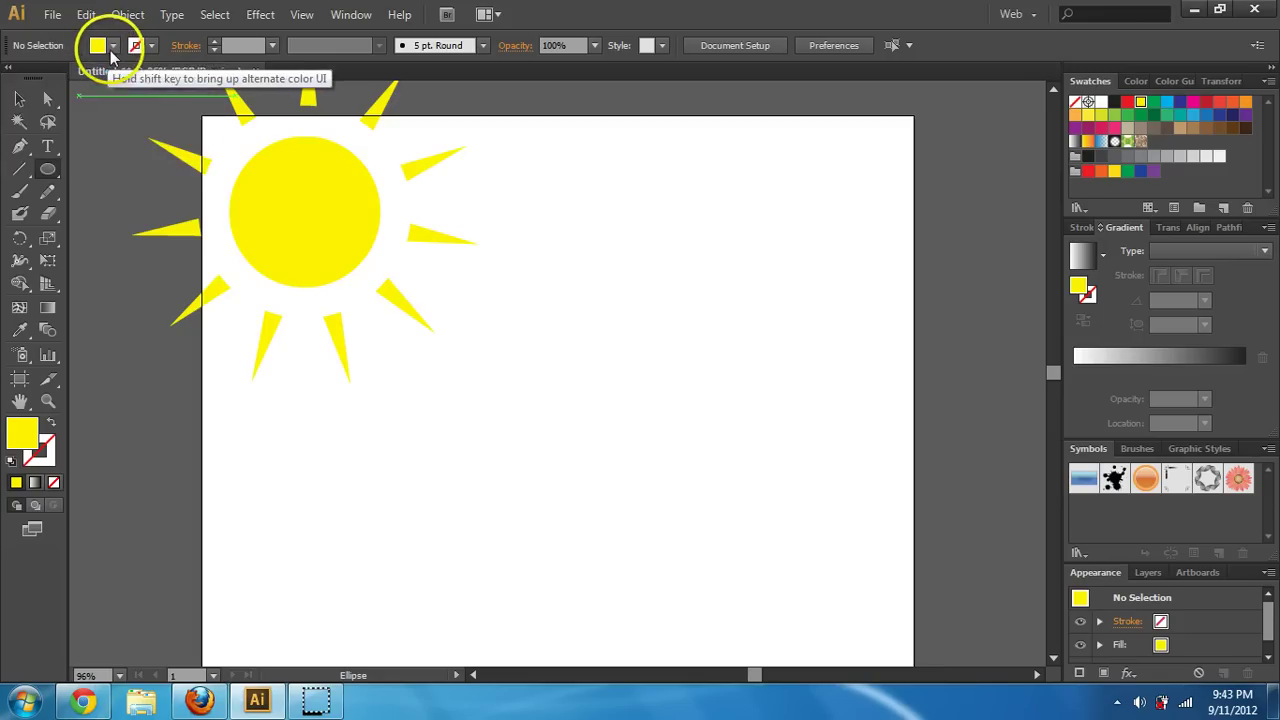
click(111, 49)
click(79, 134)
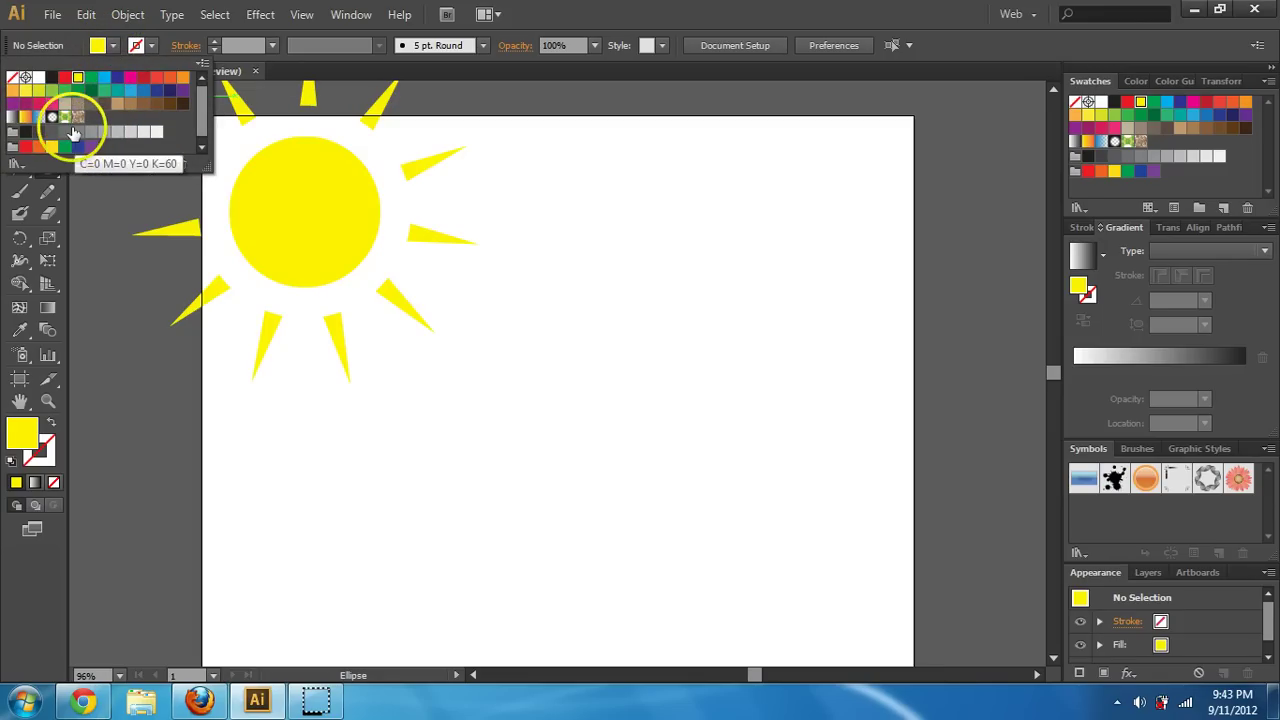
click(612, 426)
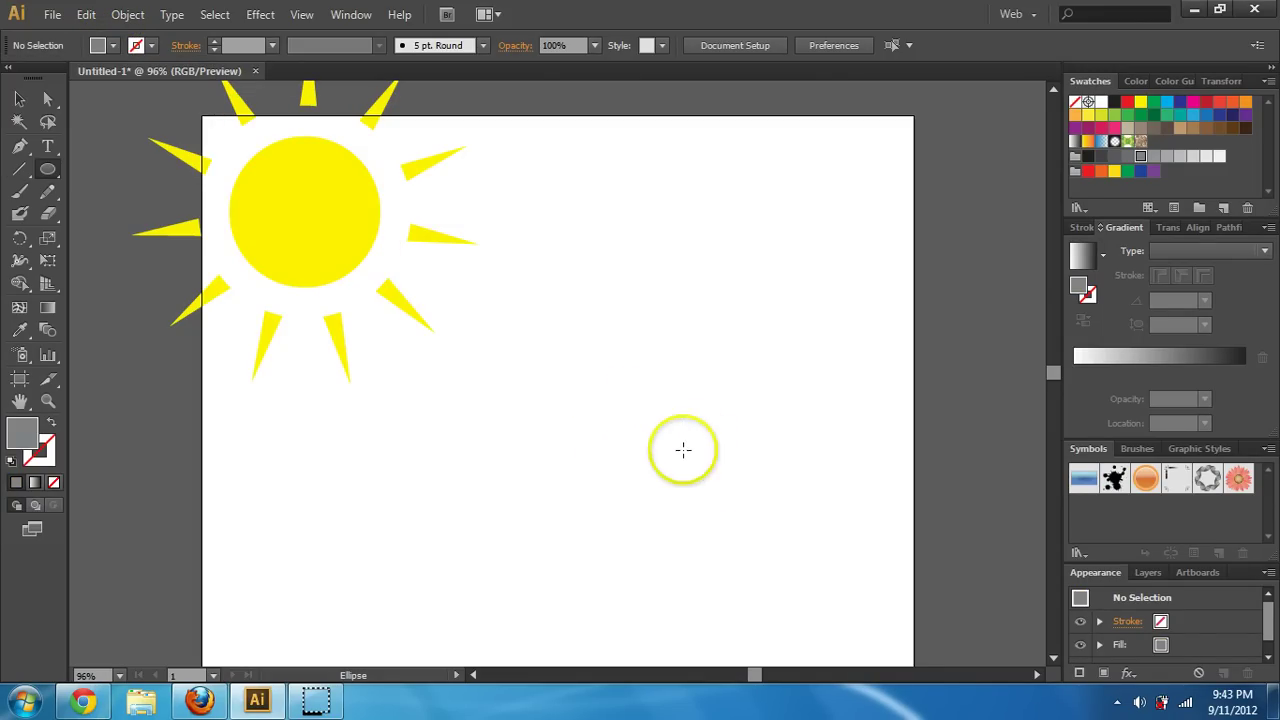
drag(680, 441, 748, 516)
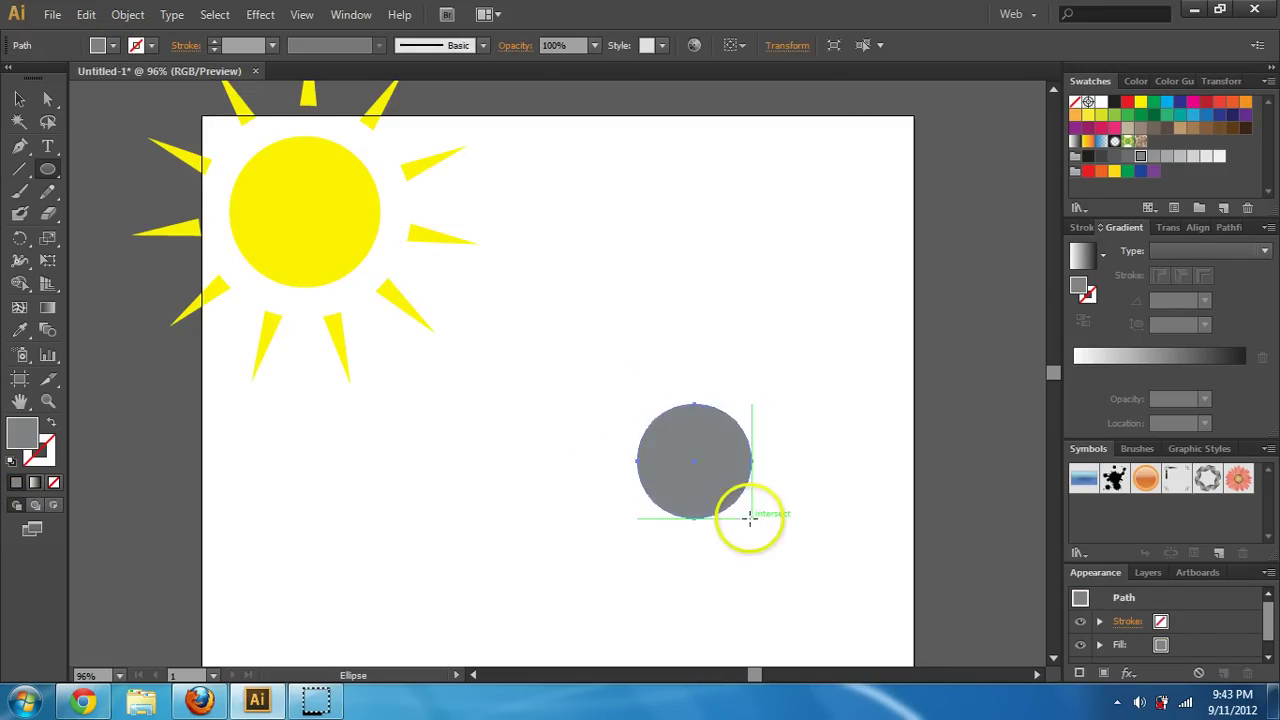
Change the circle's fill to black and nudge it up and right
click(112, 46)
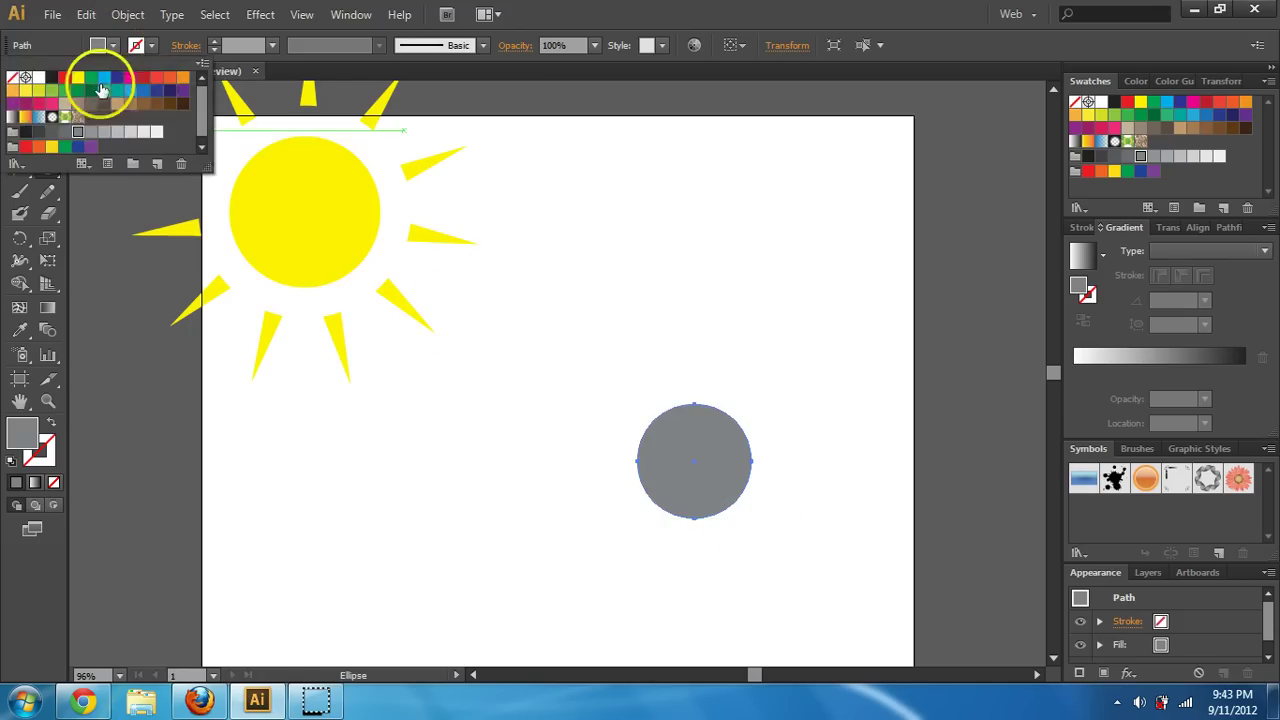
click(52, 78)
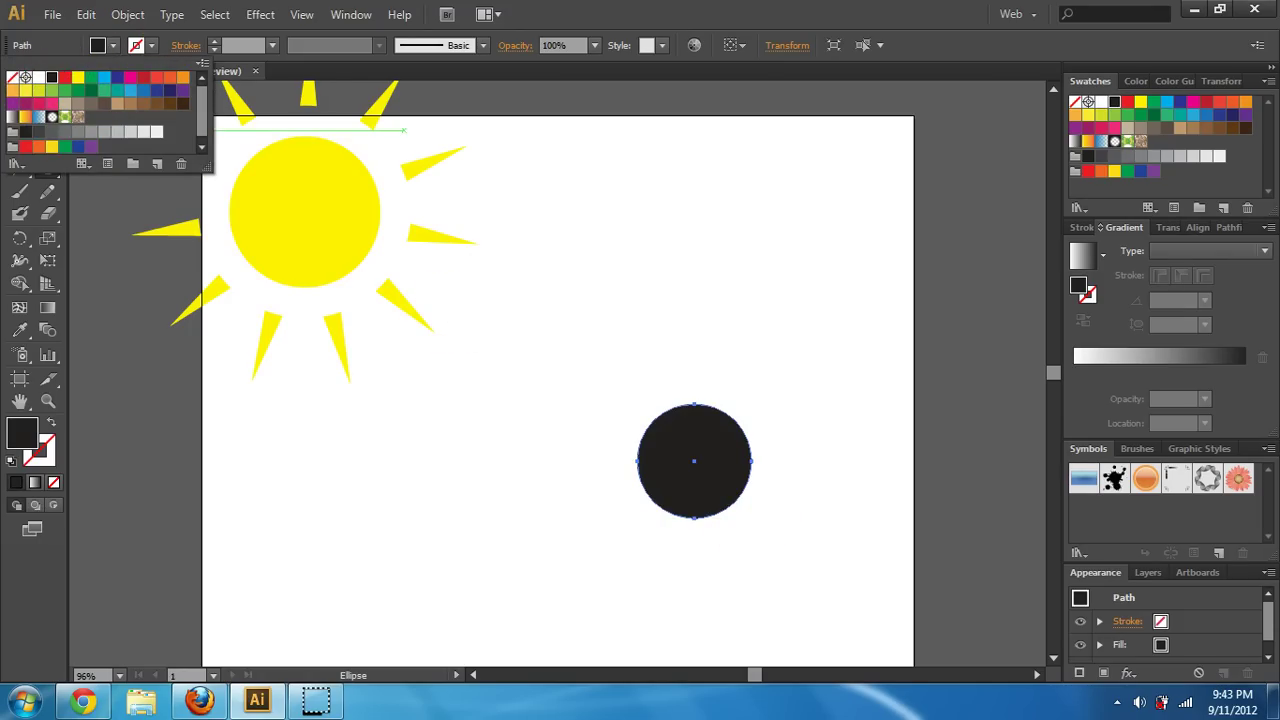
click(19, 99)
drag(735, 443, 771, 430)
click(777, 491)
click(756, 478)
Paste copies of the black circle and arrange five overlapping circles in a row
key(a)
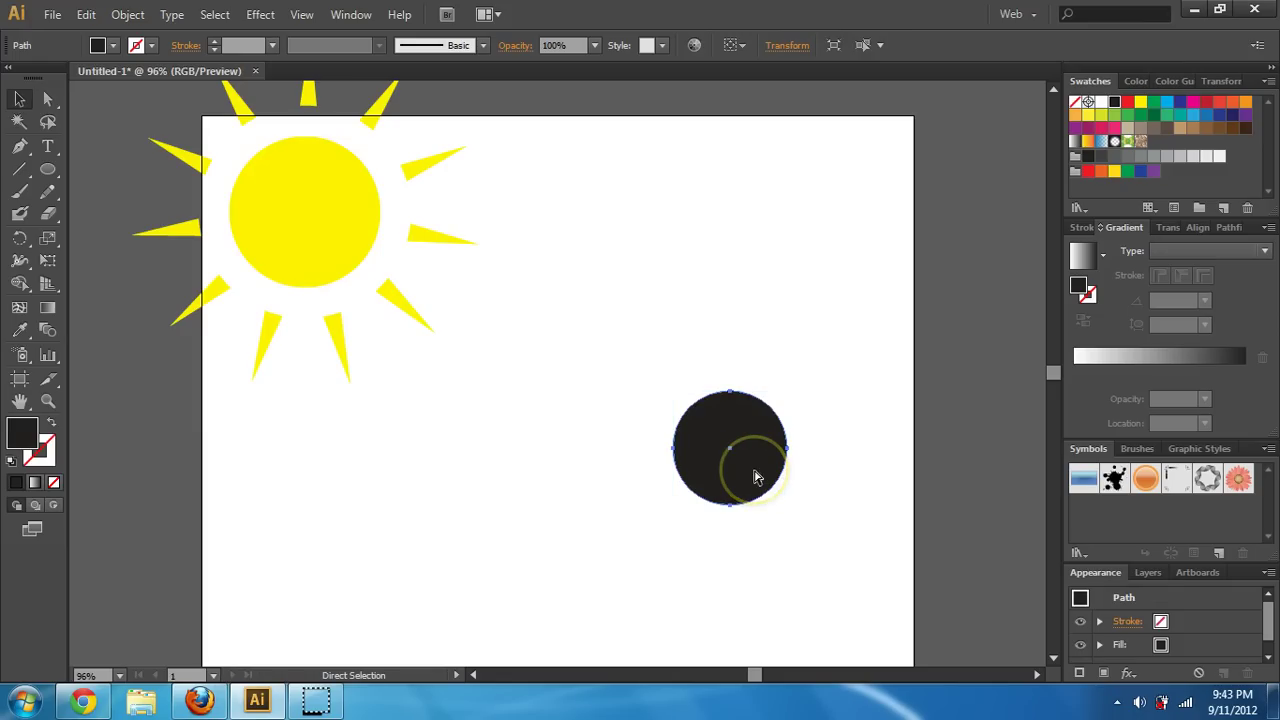
click(755, 478)
key(ctrl+v)
drag(545, 362, 661, 449)
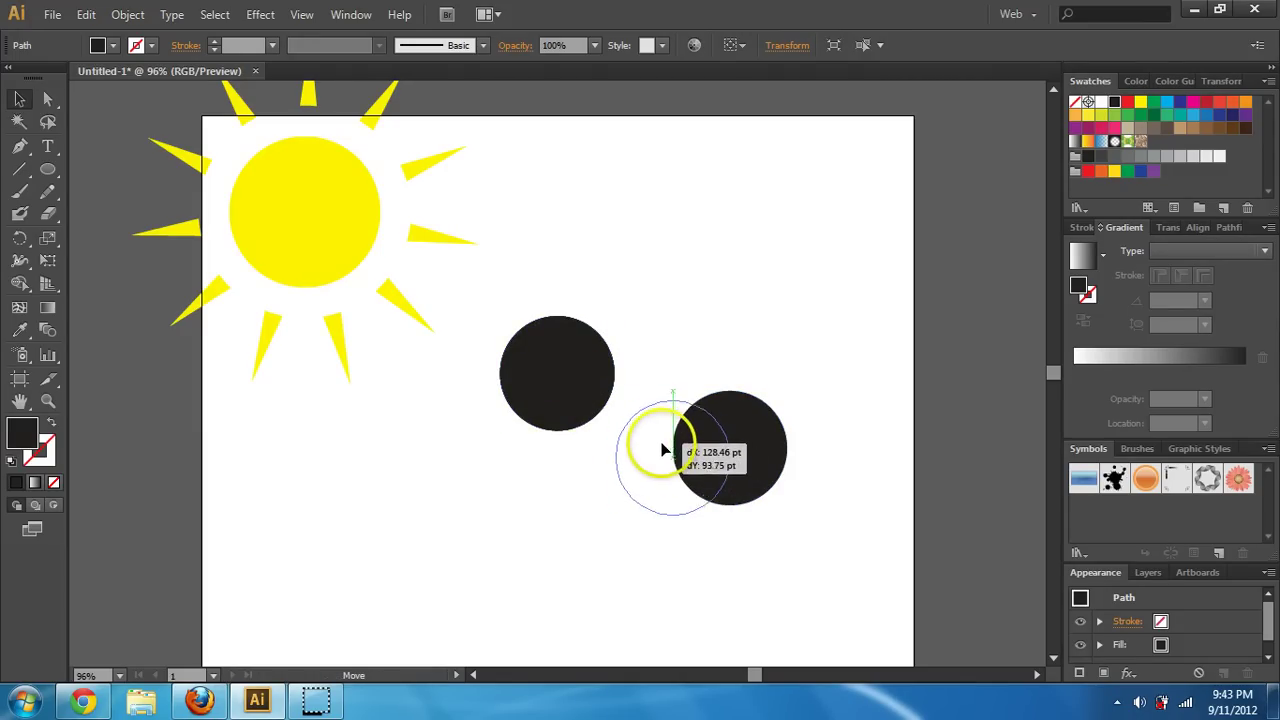
drag(577, 369, 594, 452)
drag(548, 399, 511, 491)
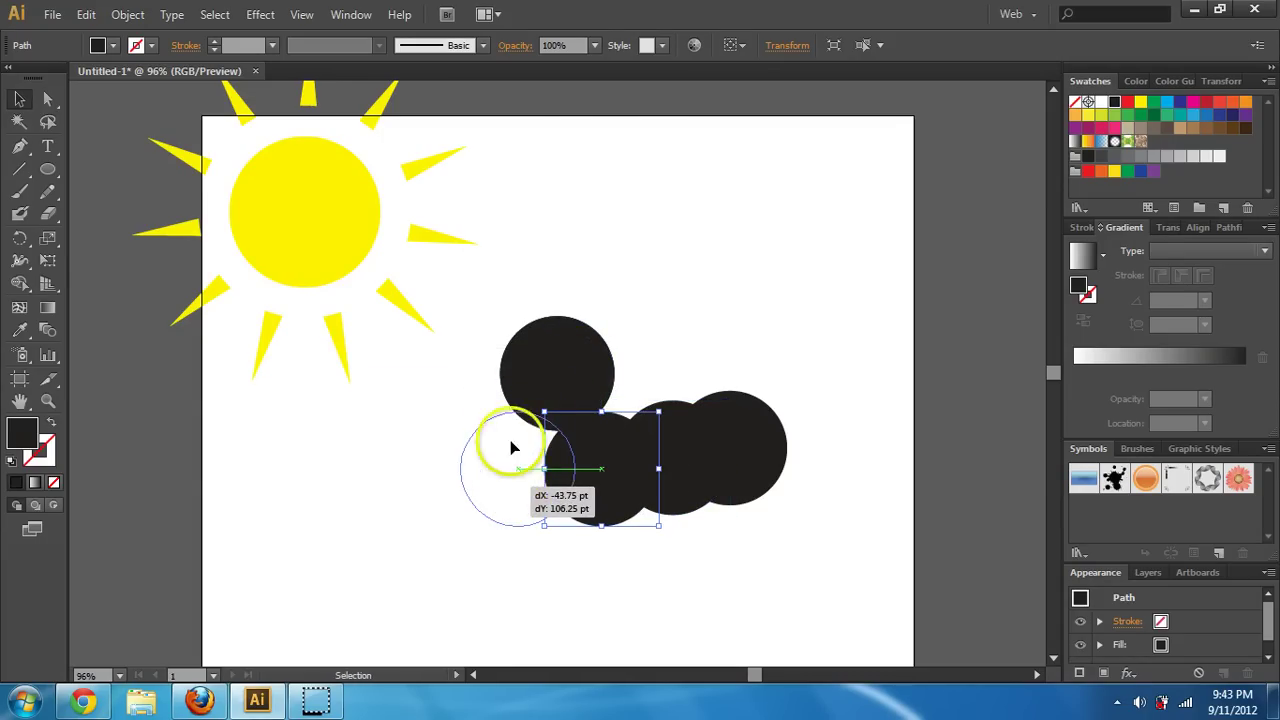
drag(512, 447, 512, 449)
drag(543, 380, 450, 458)
click(733, 277)
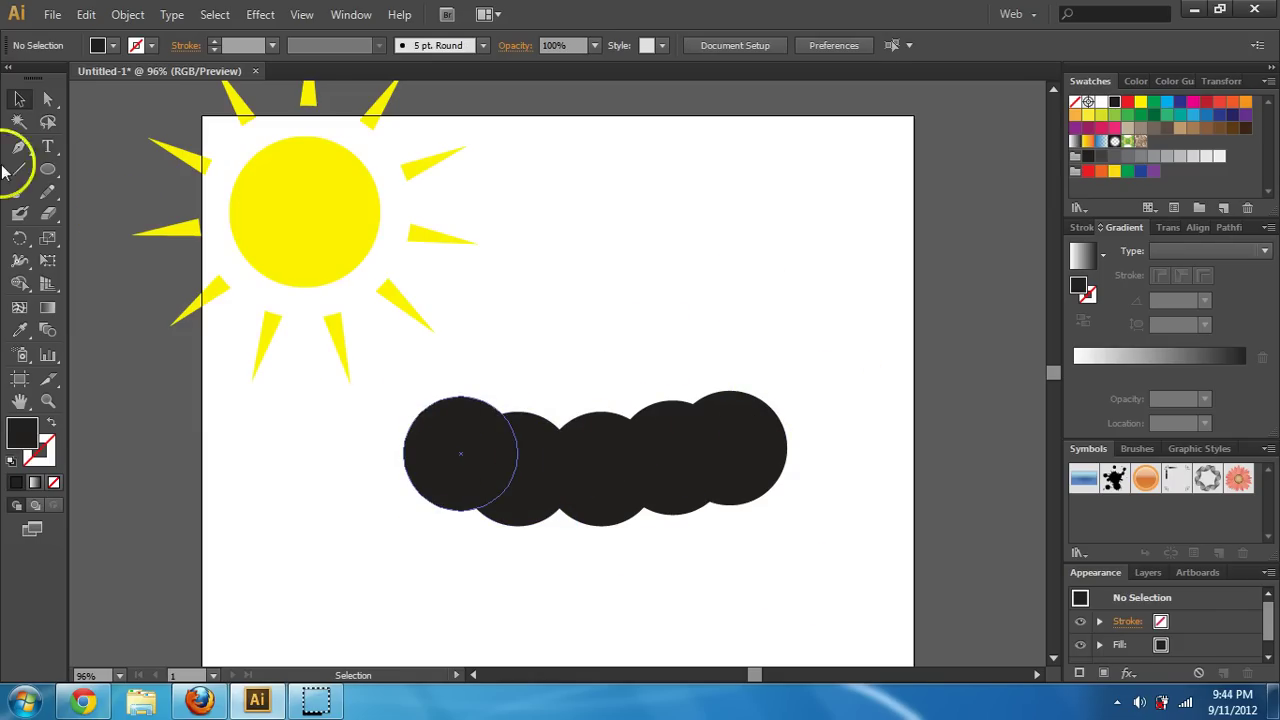
Draw a wide grey-filled ellipse across the tops of the black circles
click(47, 169)
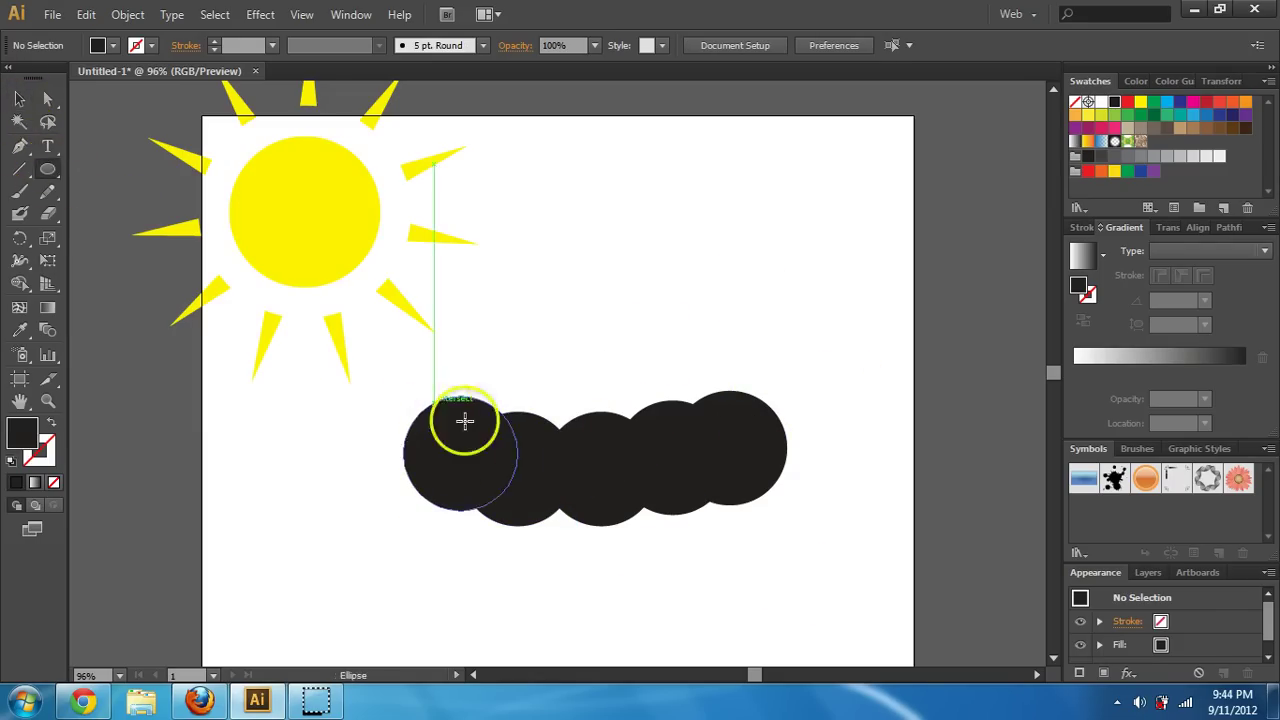
drag(386, 359, 782, 475)
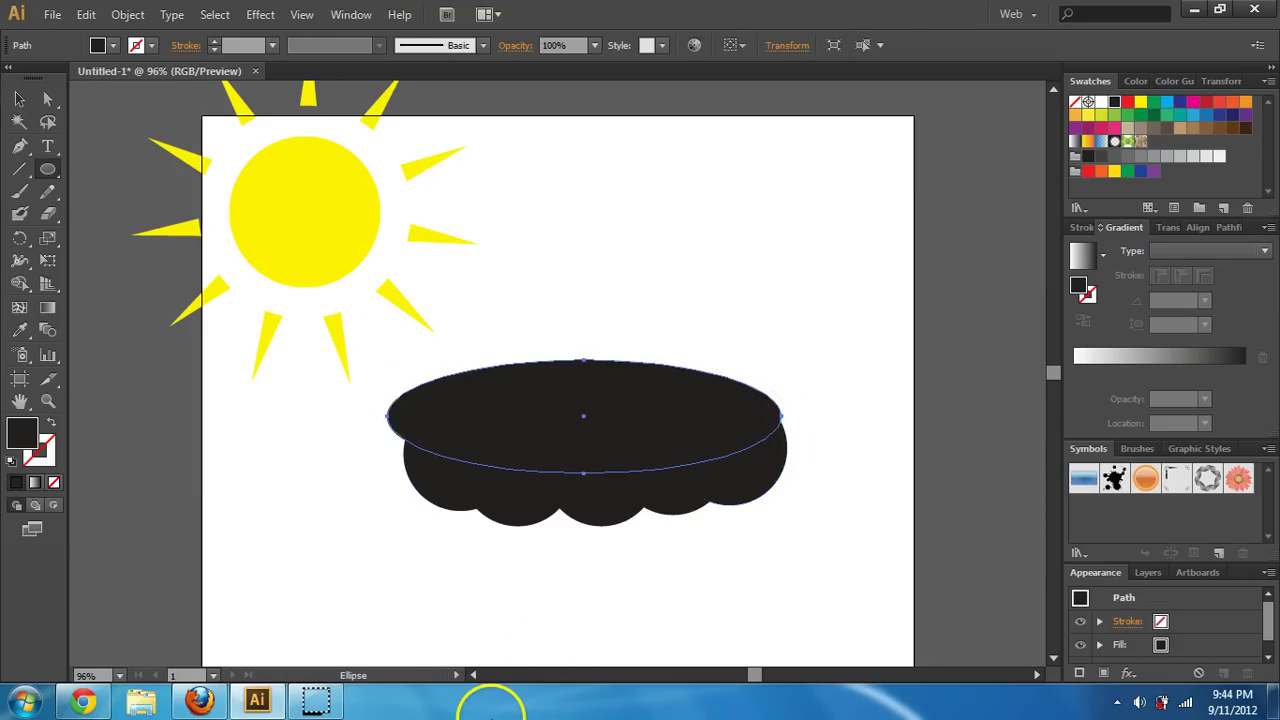
click(112, 45)
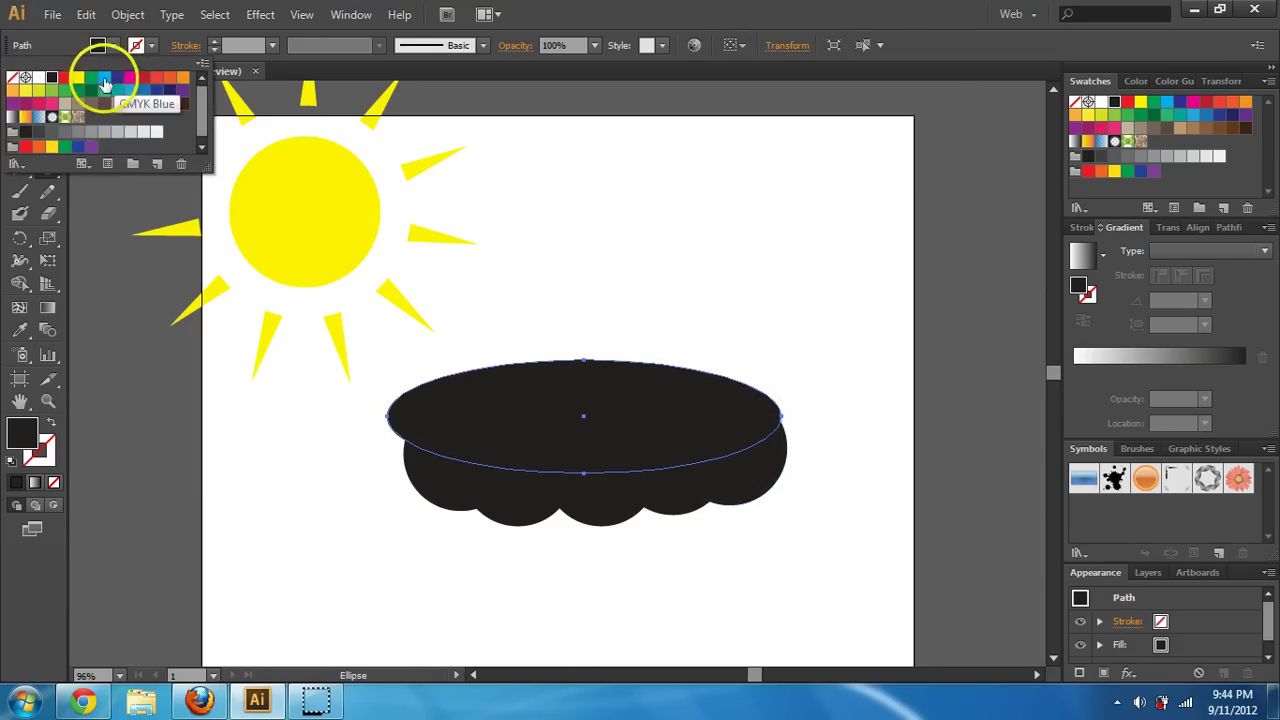
click(87, 137)
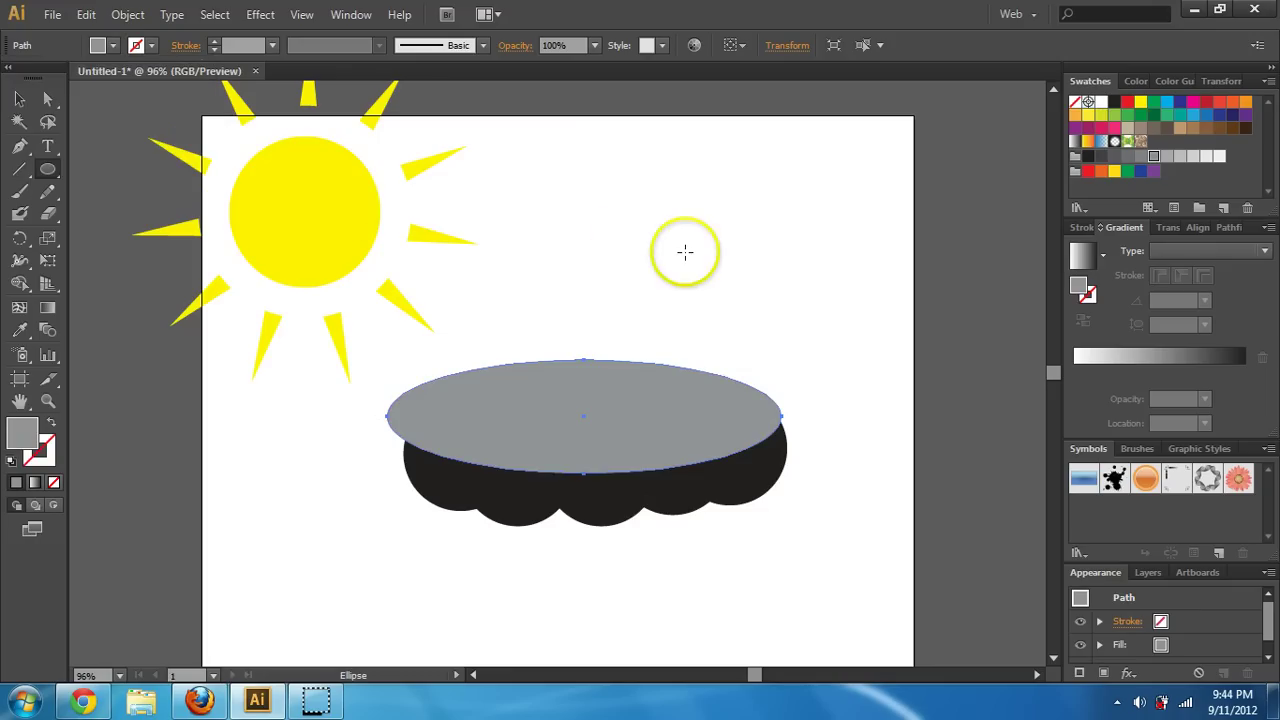
Rotate the grey ellipse slightly, nudge it into place, and select it with all circles
click(18, 100)
click(525, 592)
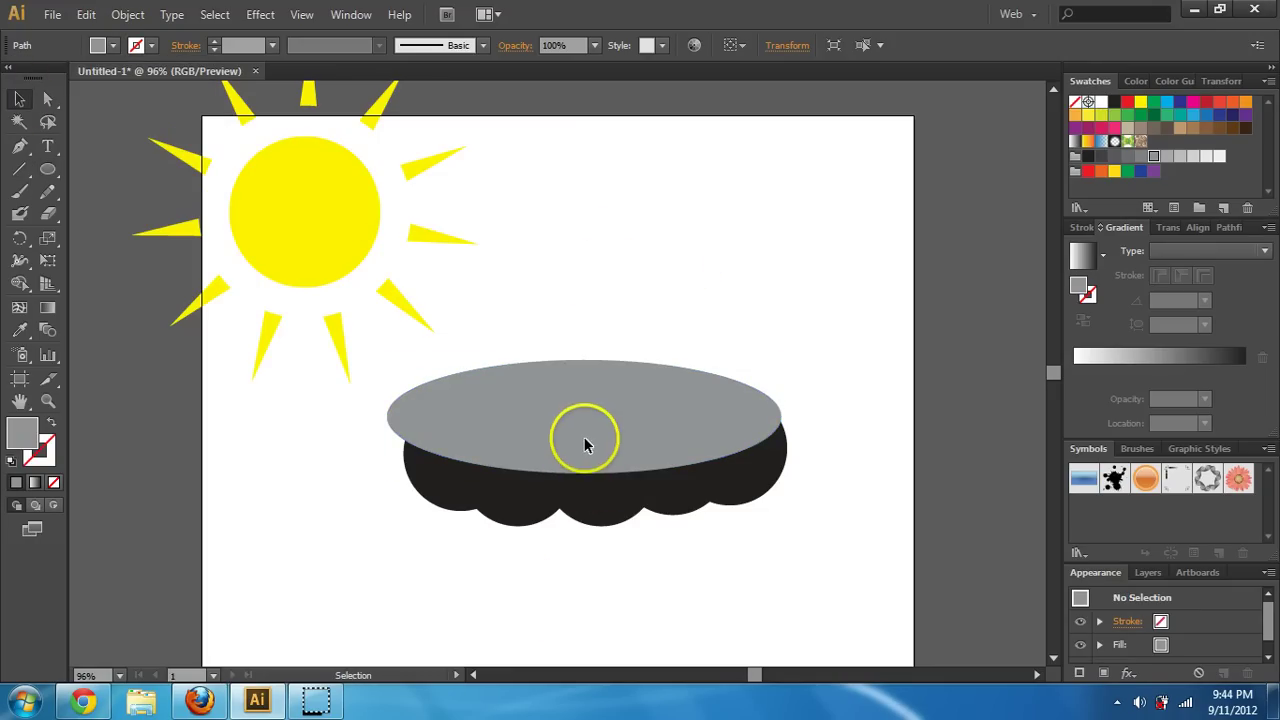
click(752, 414)
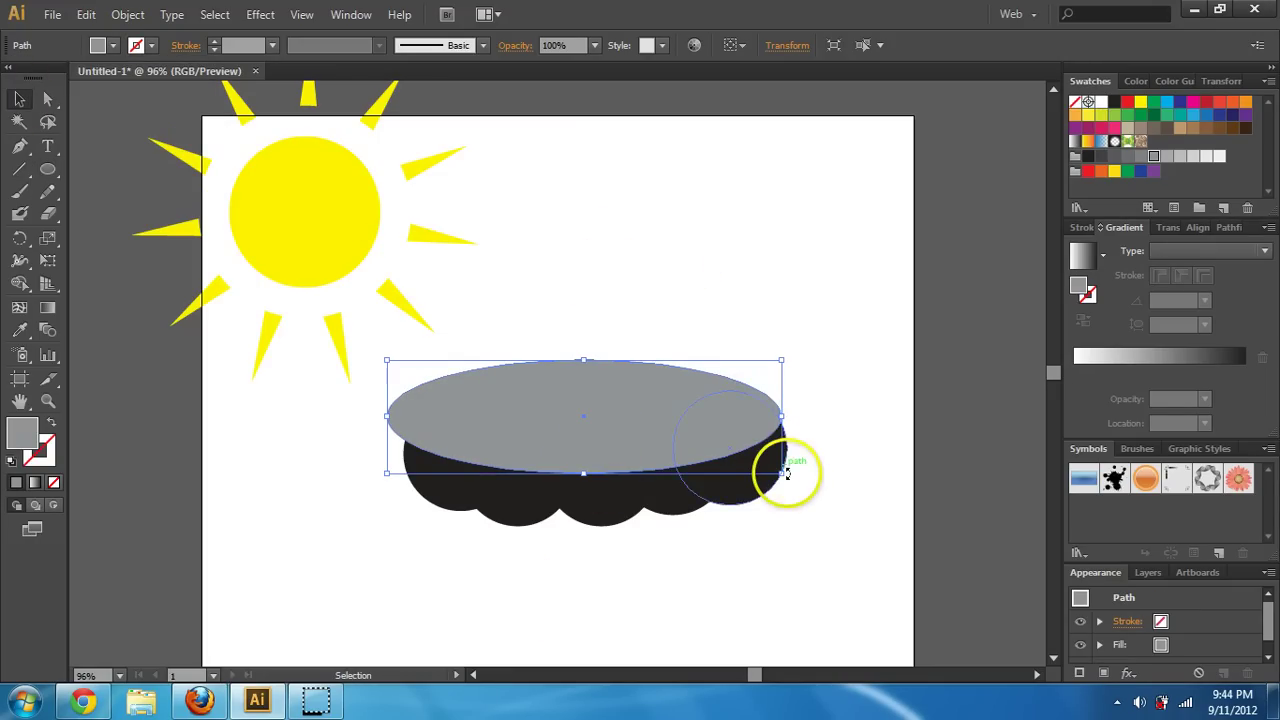
drag(789, 476, 792, 462)
mouse_move(674, 429)
mouse_down()
mouse_move(660, 429)
mouse_move(681, 439)
mouse_up()
click(800, 289)
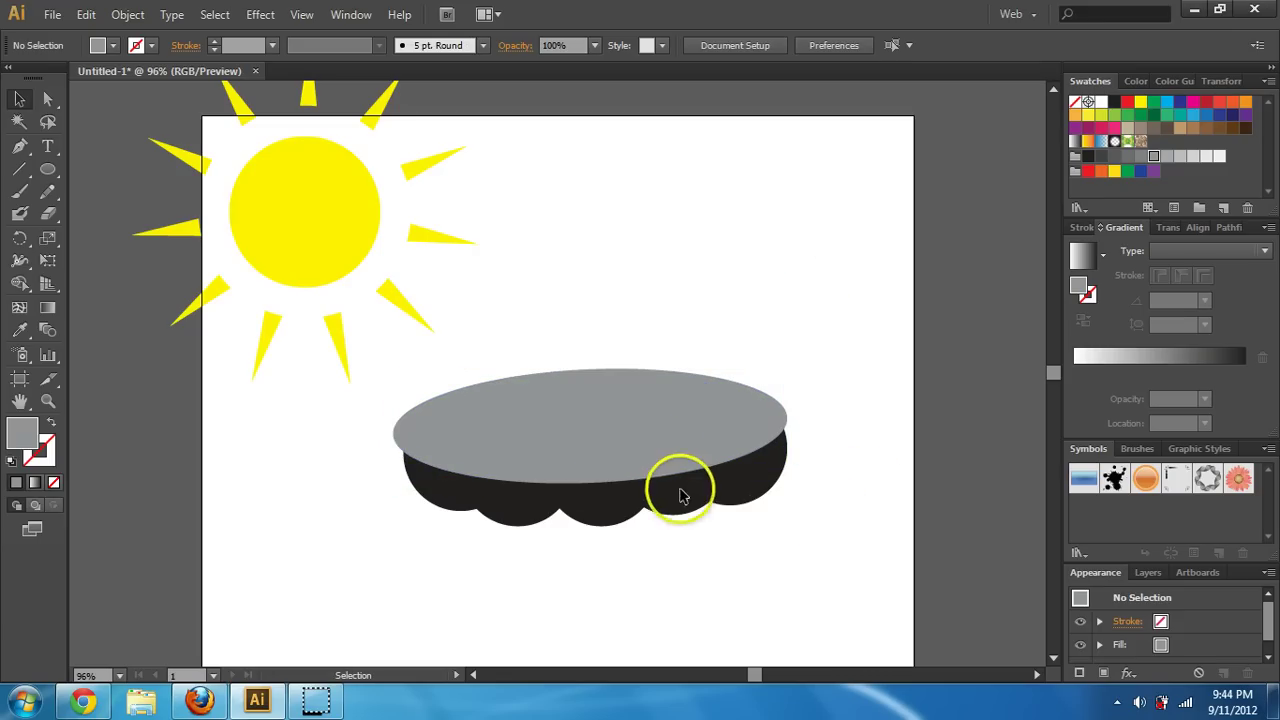
click(740, 485)
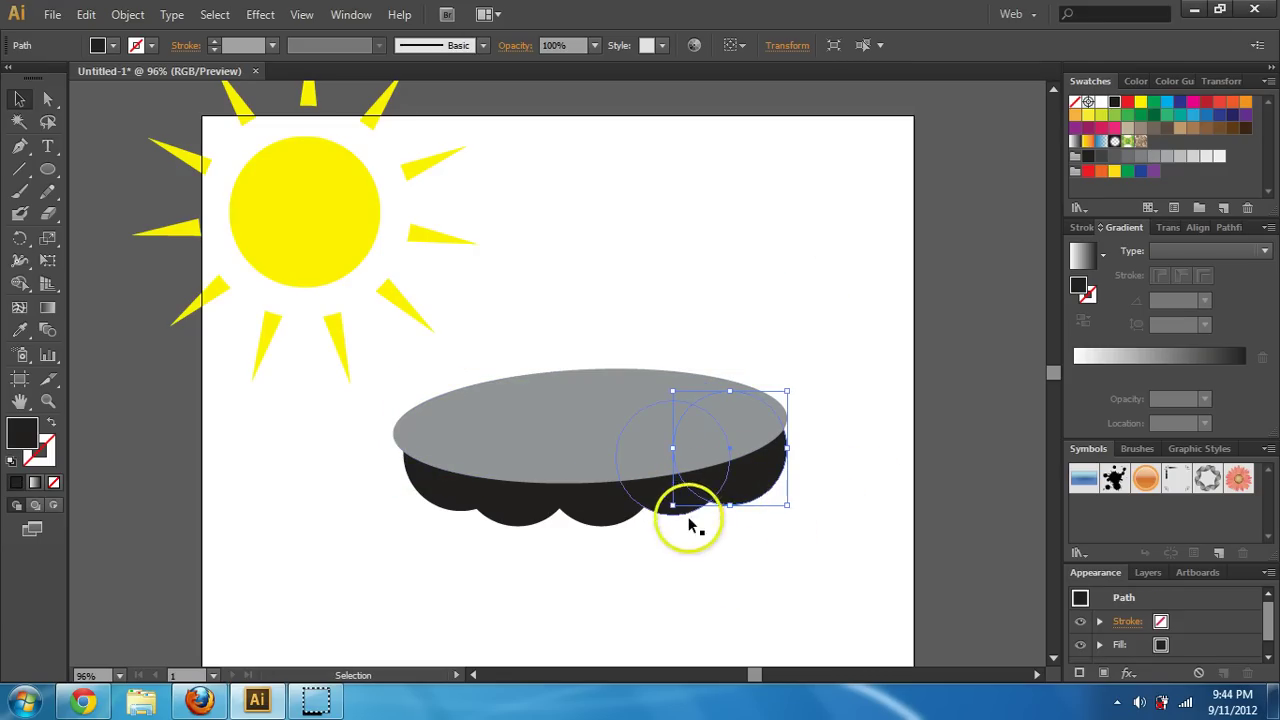
drag(668, 503, 490, 400)
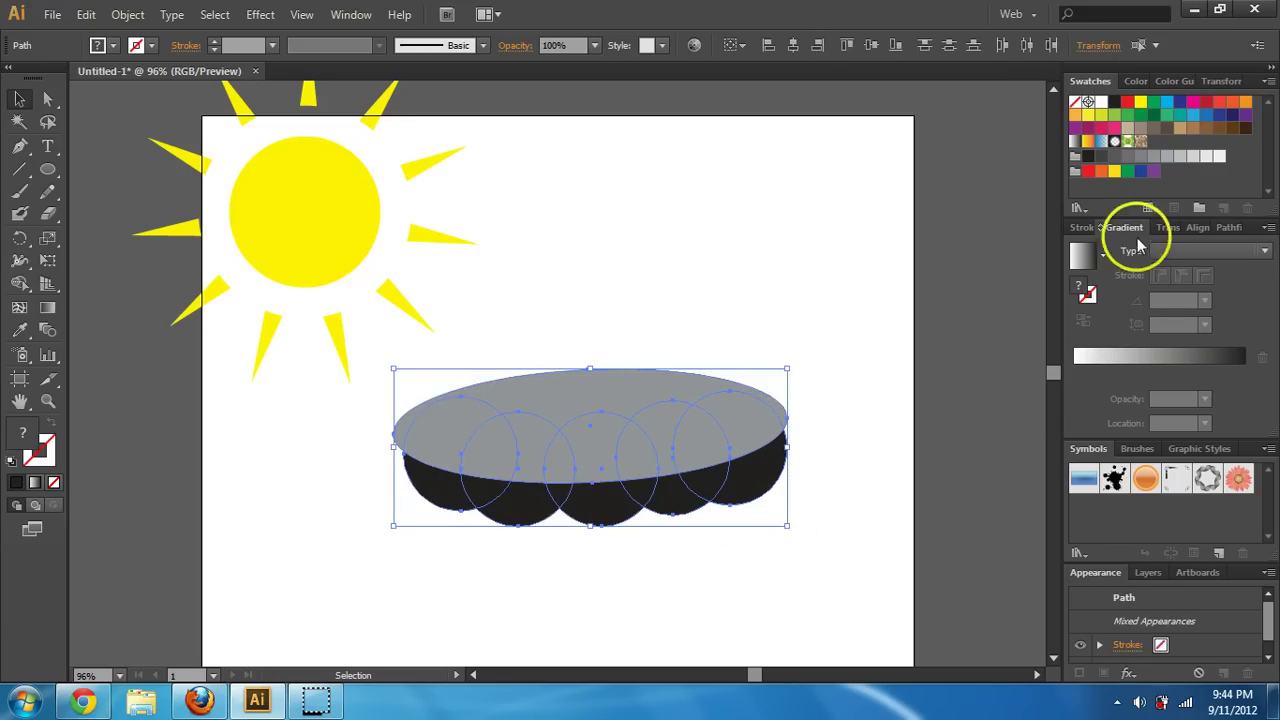
Try Pathfinder Minus Front, undo it, and select the black circles individually
click(1229, 229)
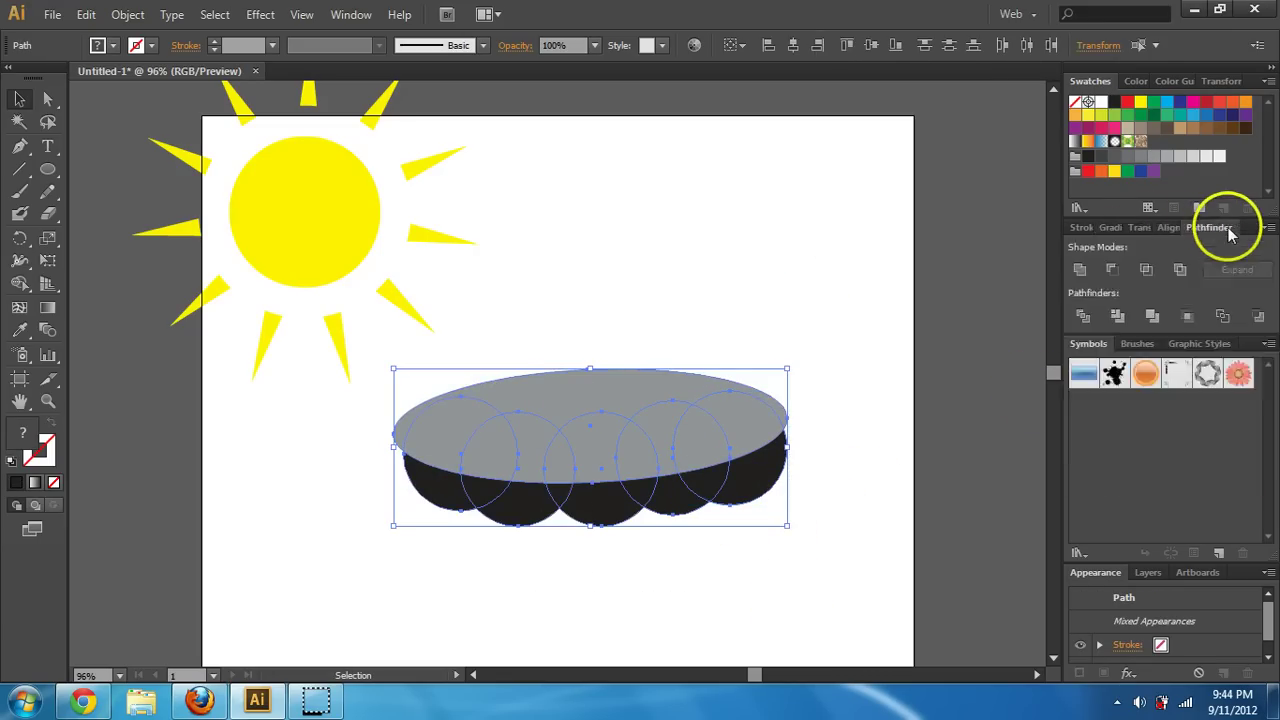
click(1109, 270)
key(ctrl+z)
click(866, 531)
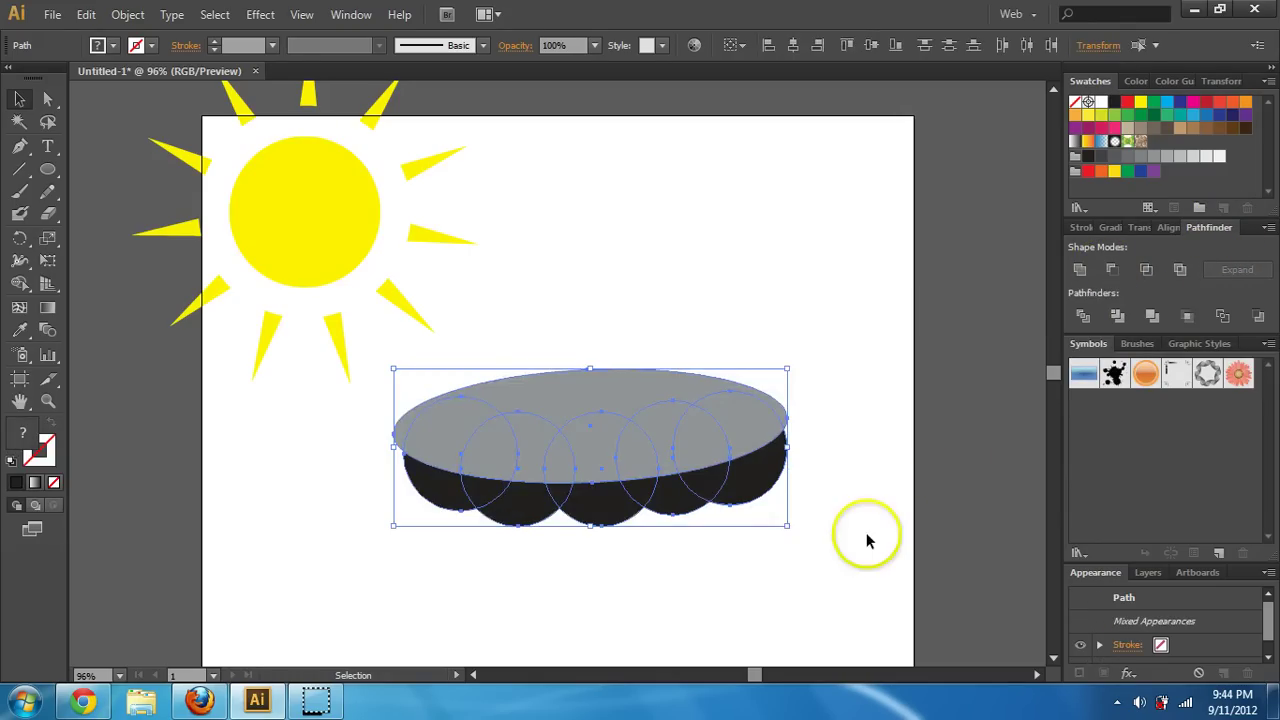
click(722, 497)
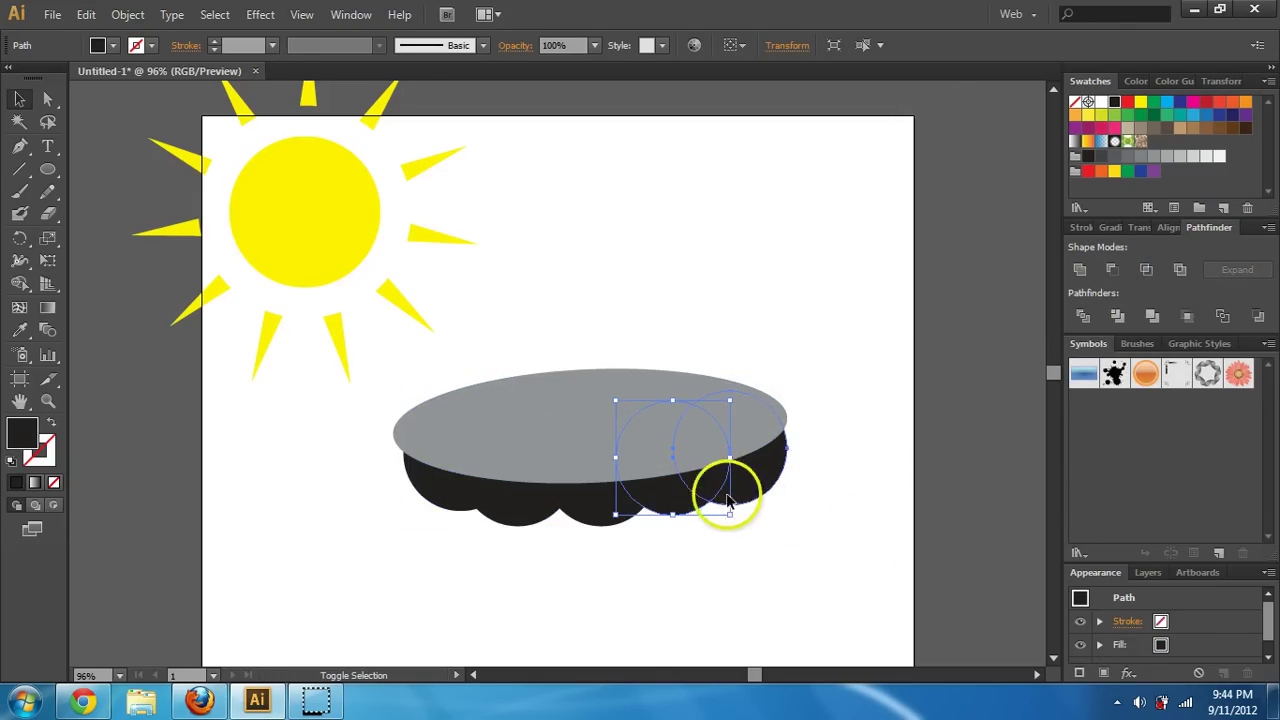
shift+click(723, 505)
shift+click(594, 507)
shift+click(466, 503)
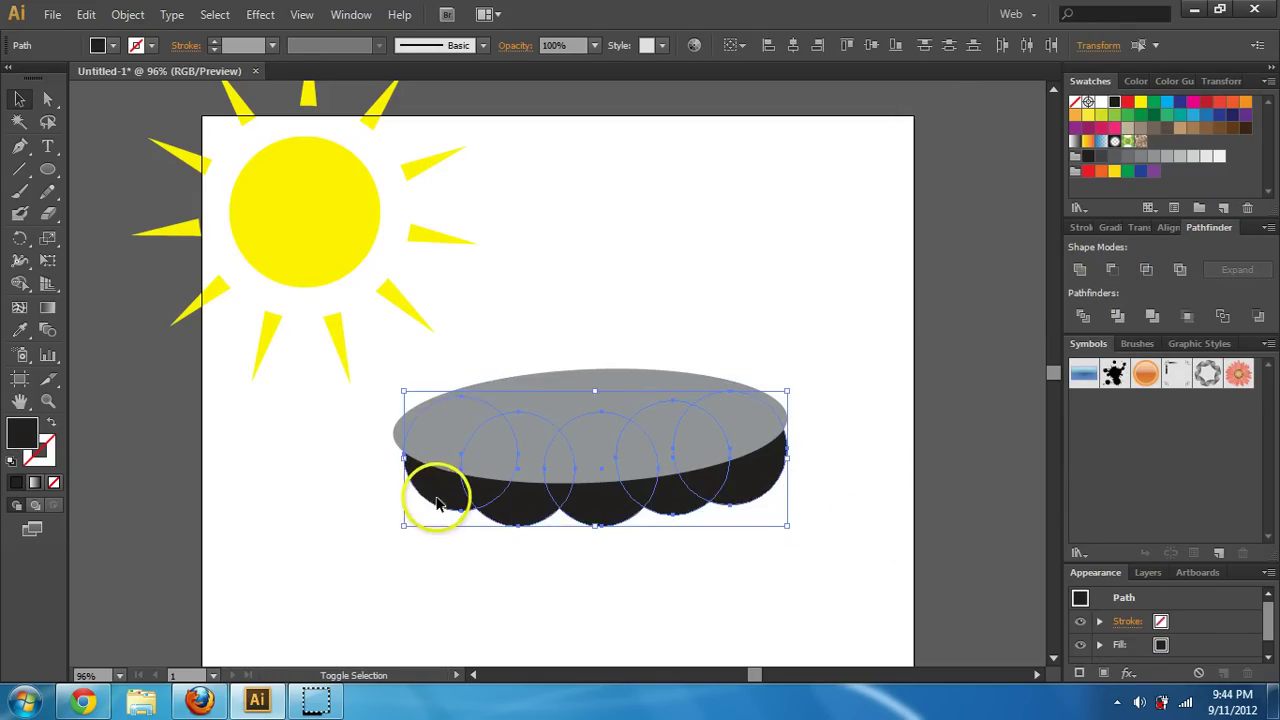
Group the black circles, retry Minus Front with the ellipse, then undo it
right_click(759, 476)
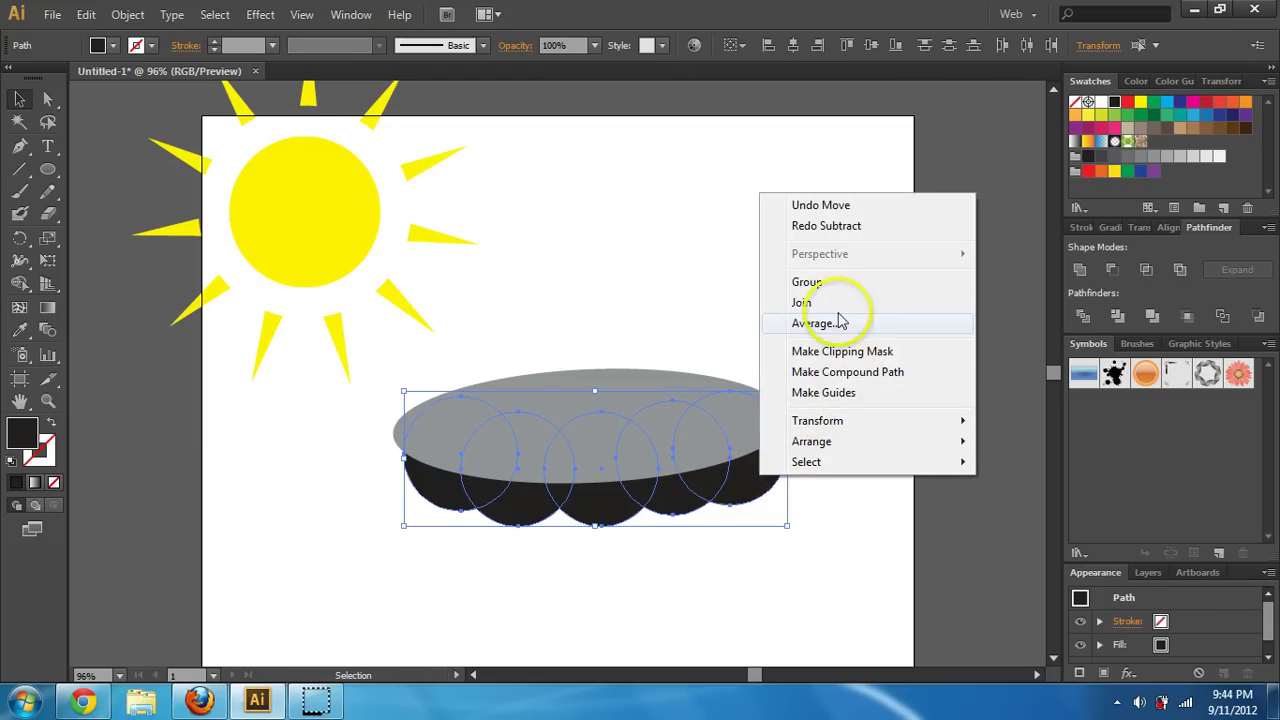
click(840, 283)
click(829, 543)
click(668, 527)
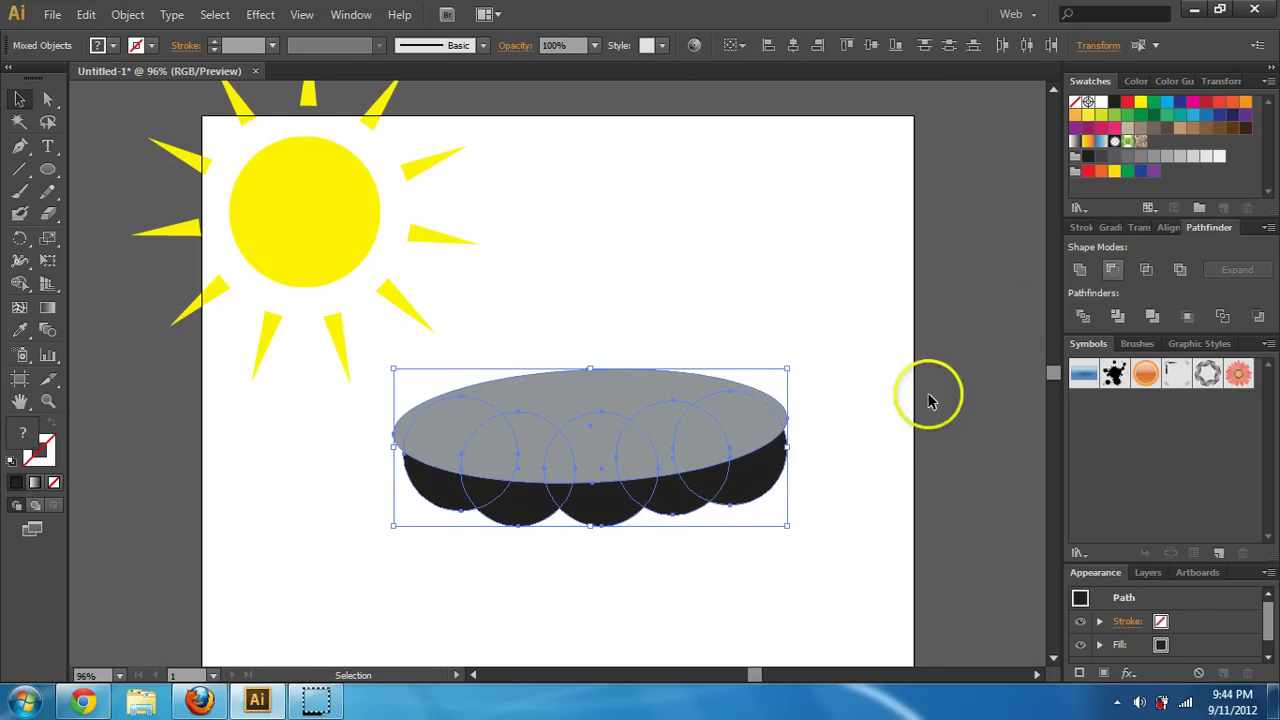
click(846, 440)
key(ctrl+z)
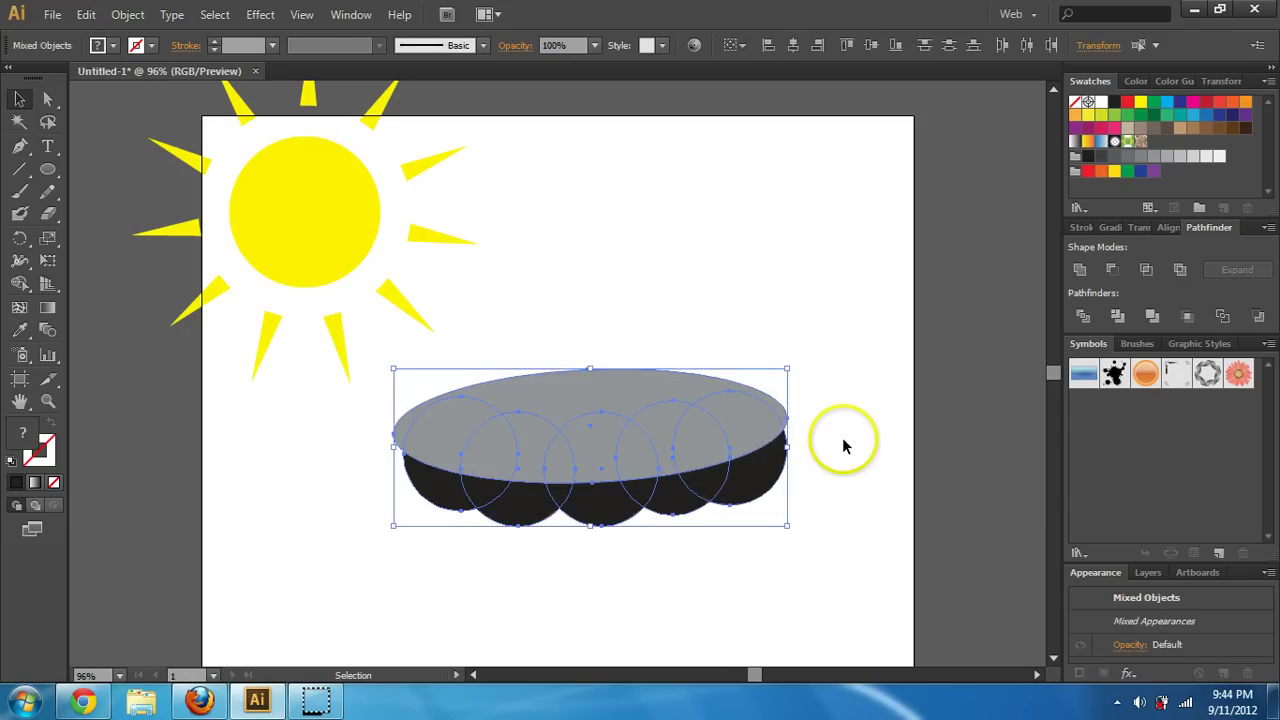
Reselect the circle group and ungroup the black circles
click(843, 445)
click(657, 428)
click(694, 508)
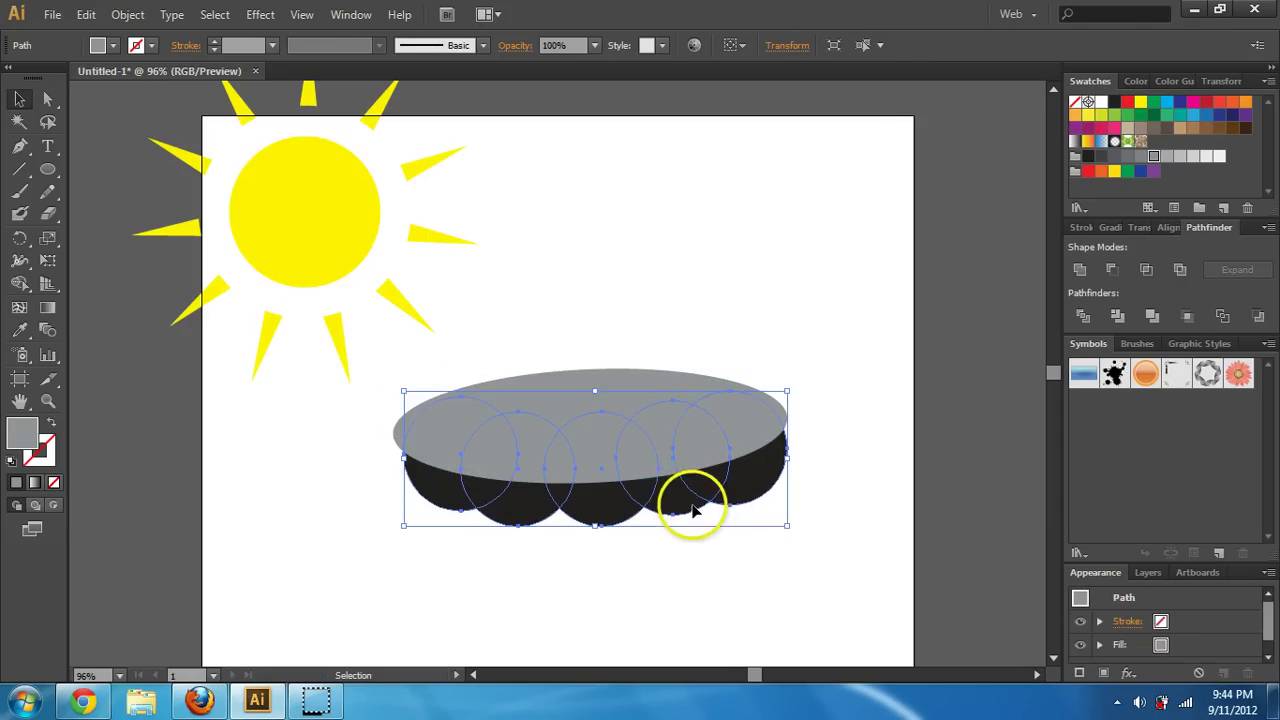
shift+click(612, 385)
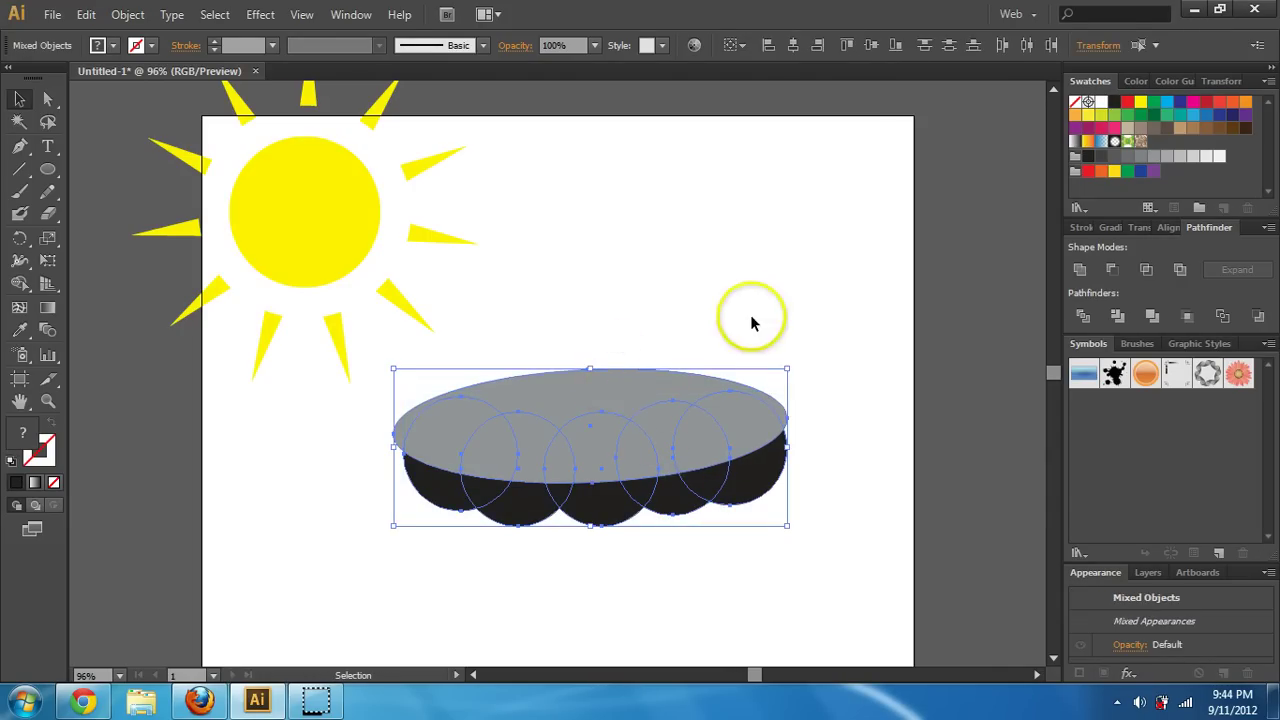
click(757, 320)
click(703, 491)
right_click(704, 494)
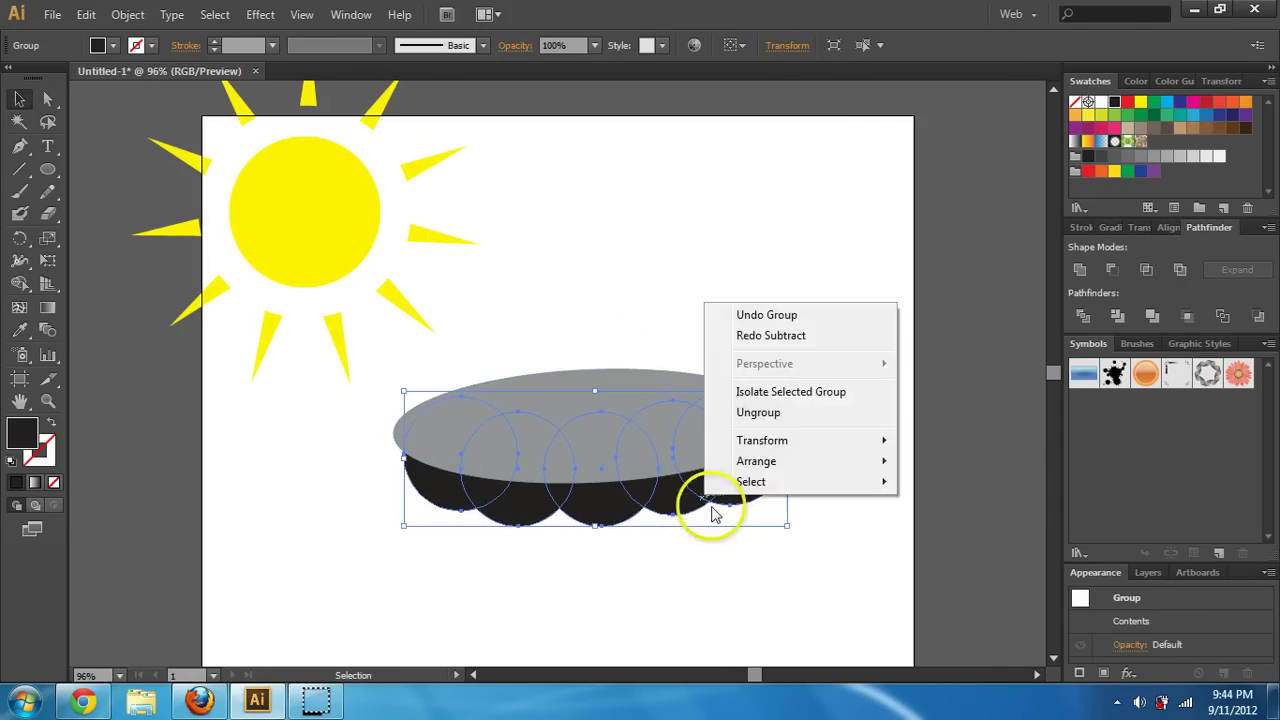
click(740, 413)
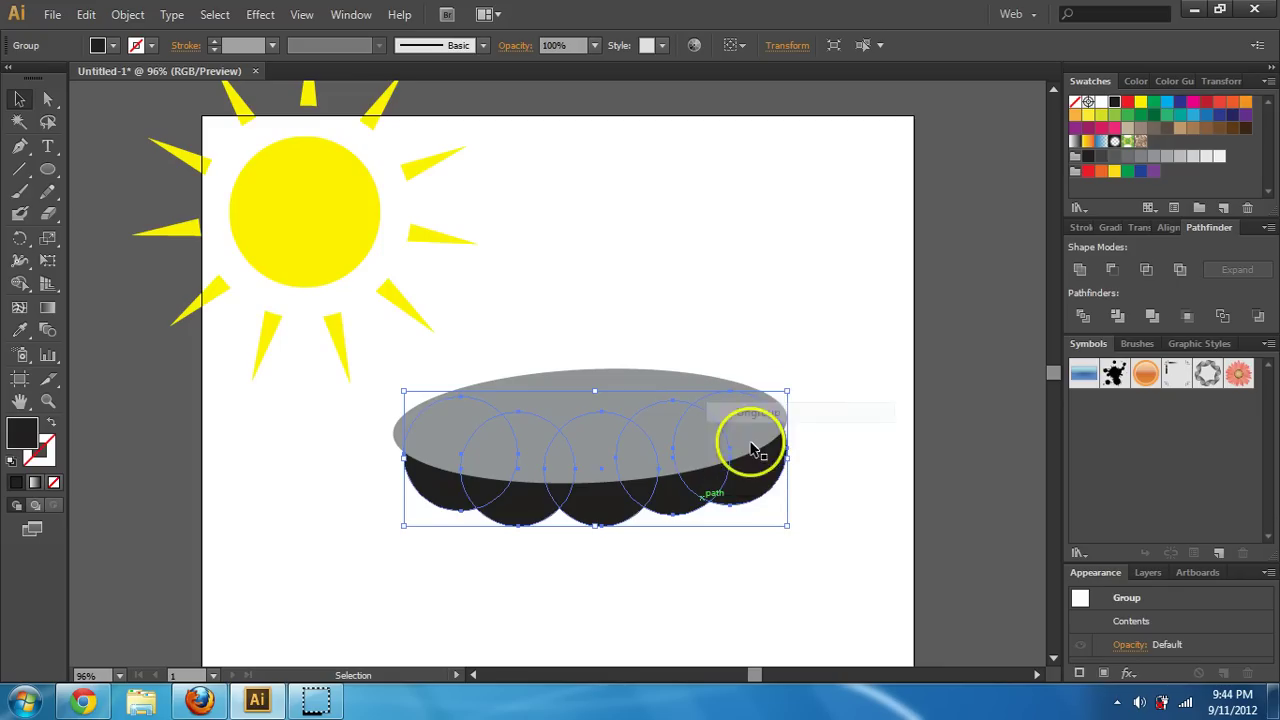
Unite the black circles into one shape and cut the grey ellipse out with Minus Front
click(1080, 270)
click(846, 406)
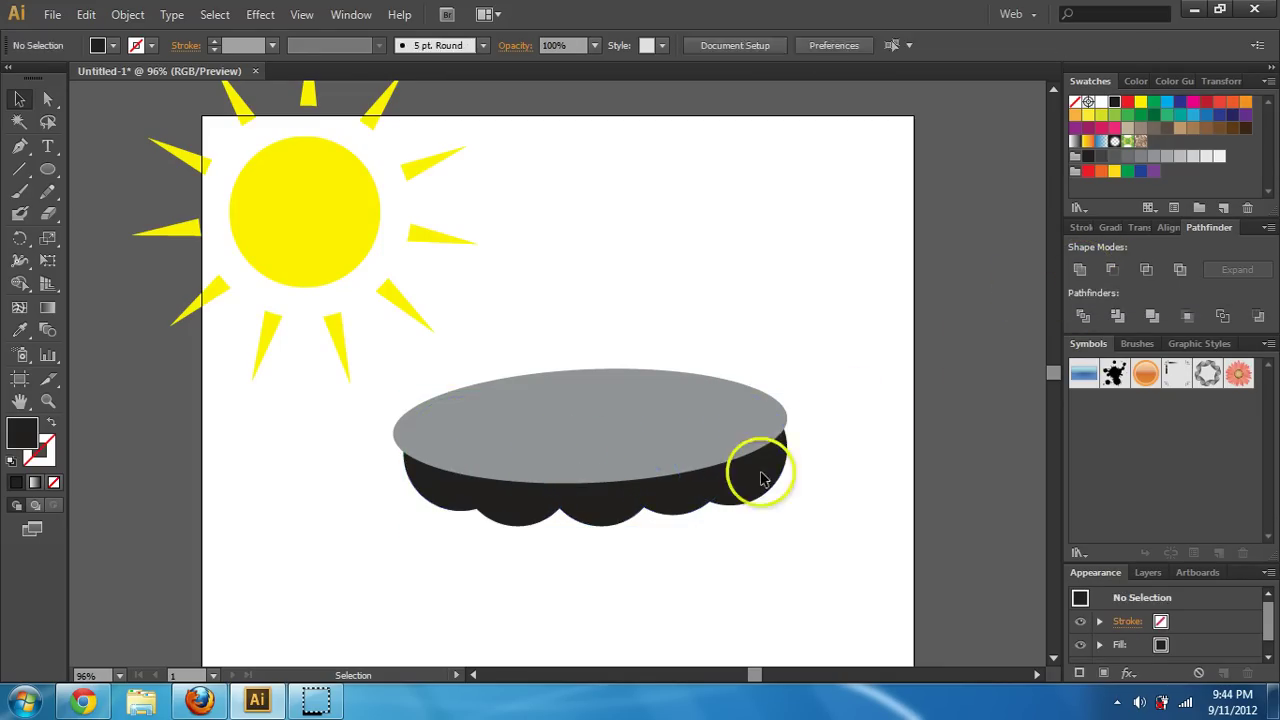
click(704, 452)
shift+click(706, 493)
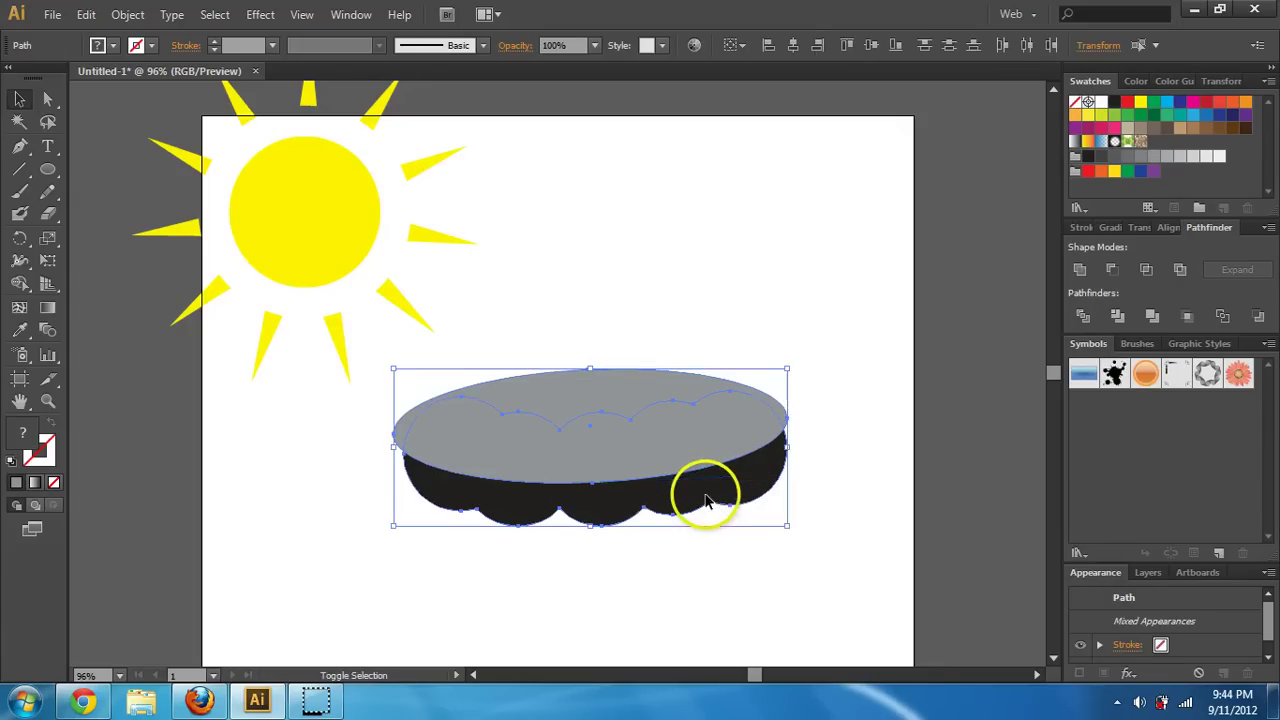
click(1112, 272)
Move the black scalloped mustache up toward the sun
click(791, 563)
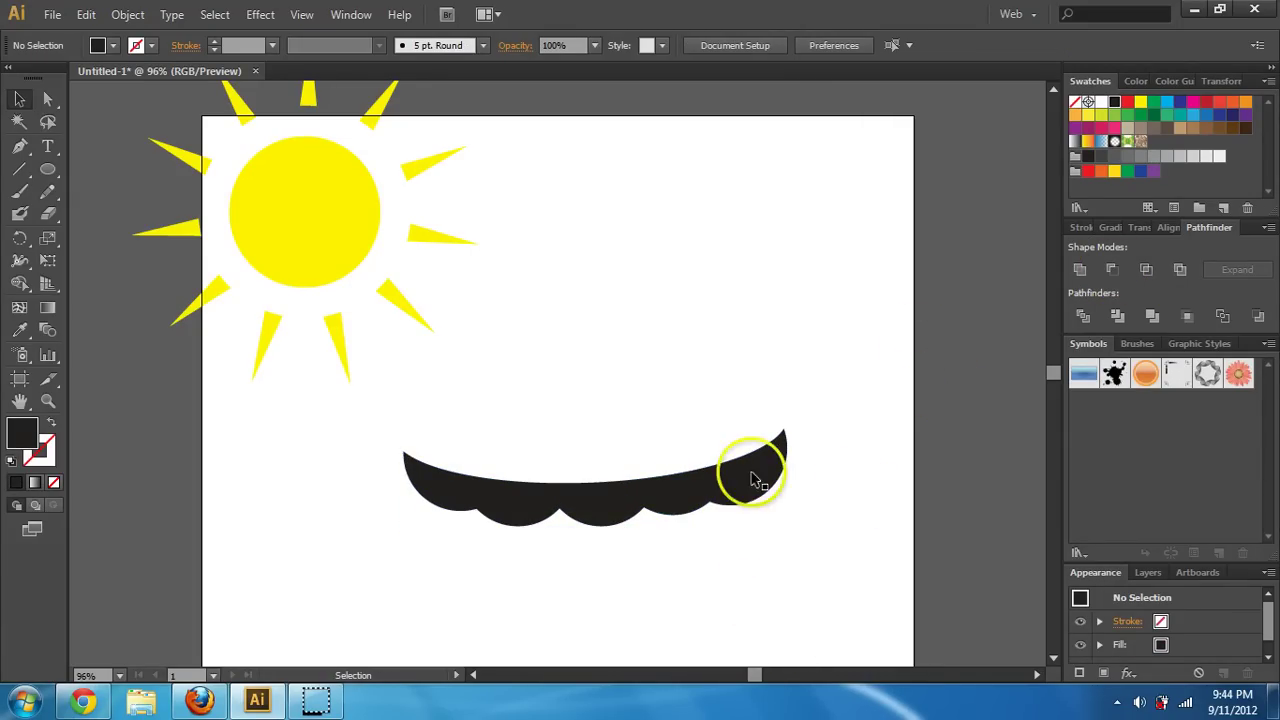
drag(749, 466, 726, 446)
click(737, 363)
click(756, 304)
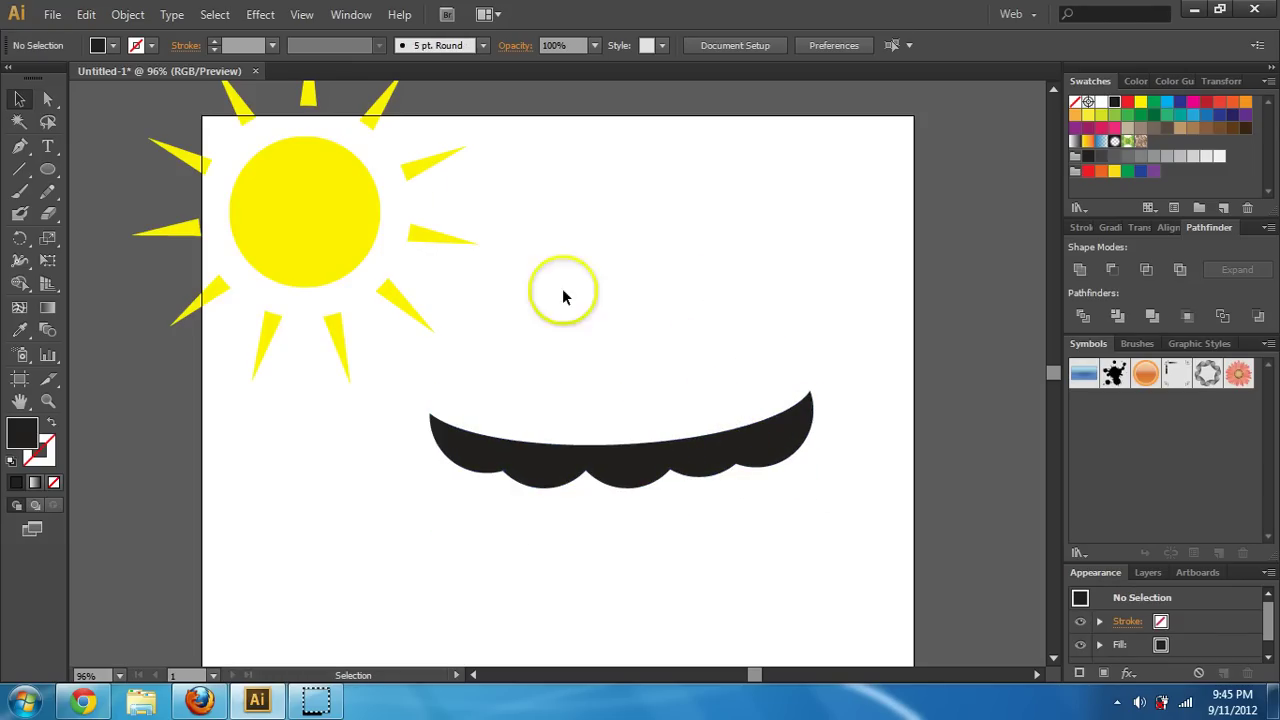
drag(703, 462, 723, 398)
click(654, 449)
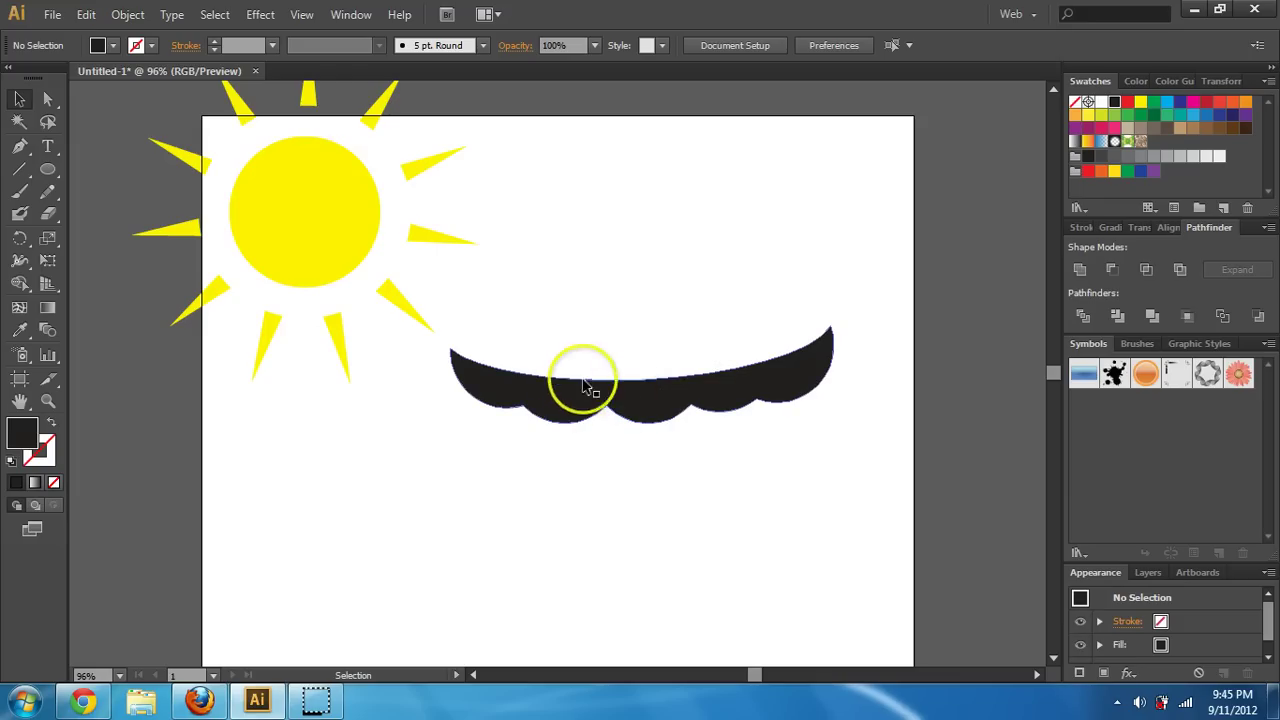
Draw a black ellipse below the mustache and nudge it slightly up-left
click(47, 172)
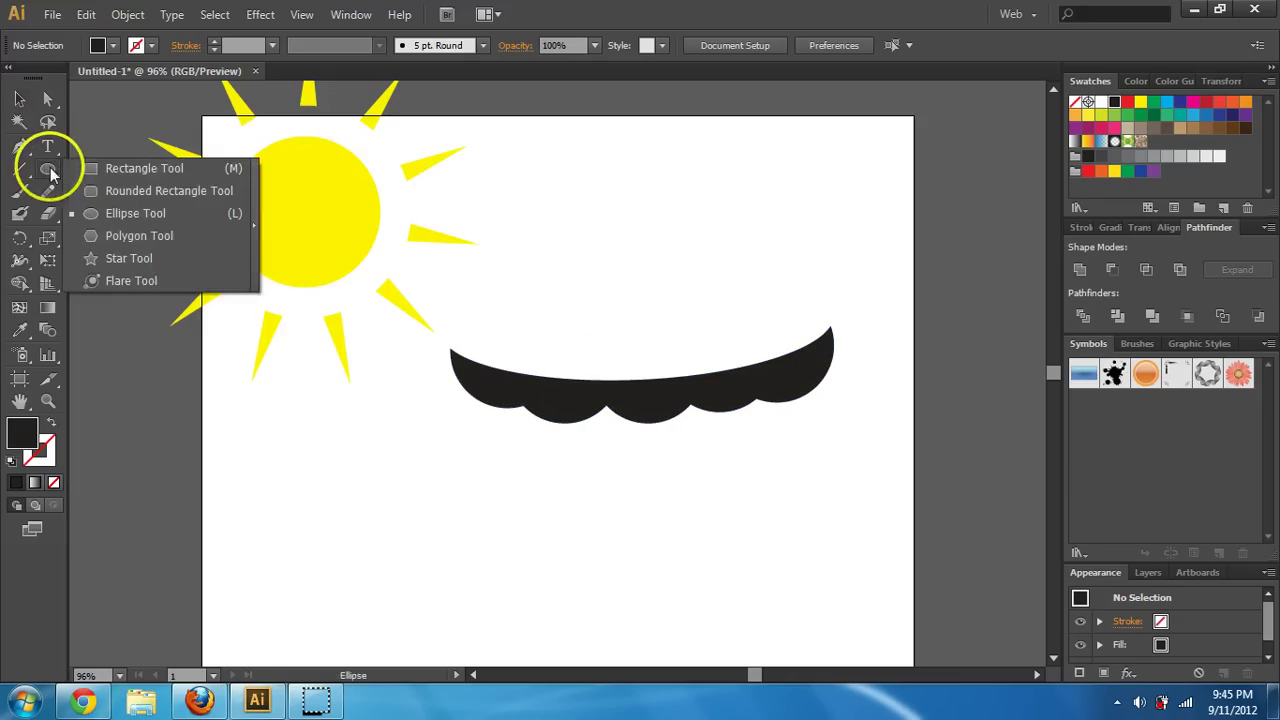
click(140, 211)
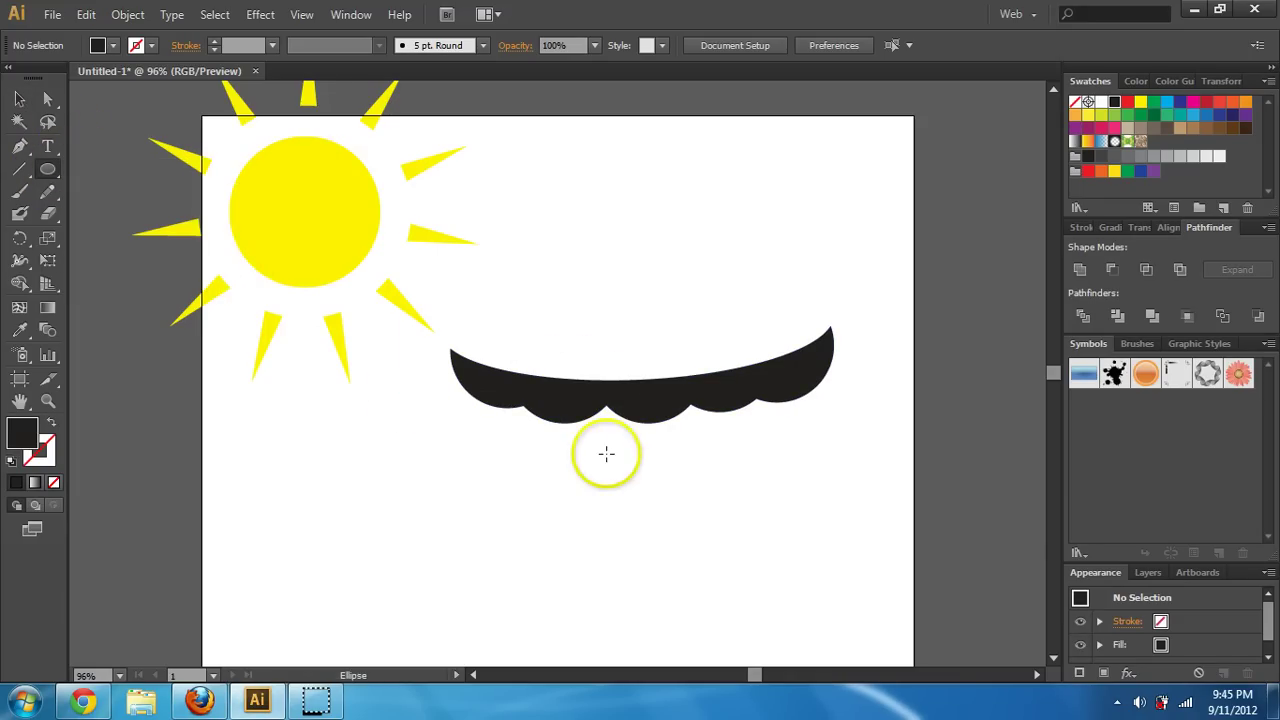
drag(606, 453, 742, 605)
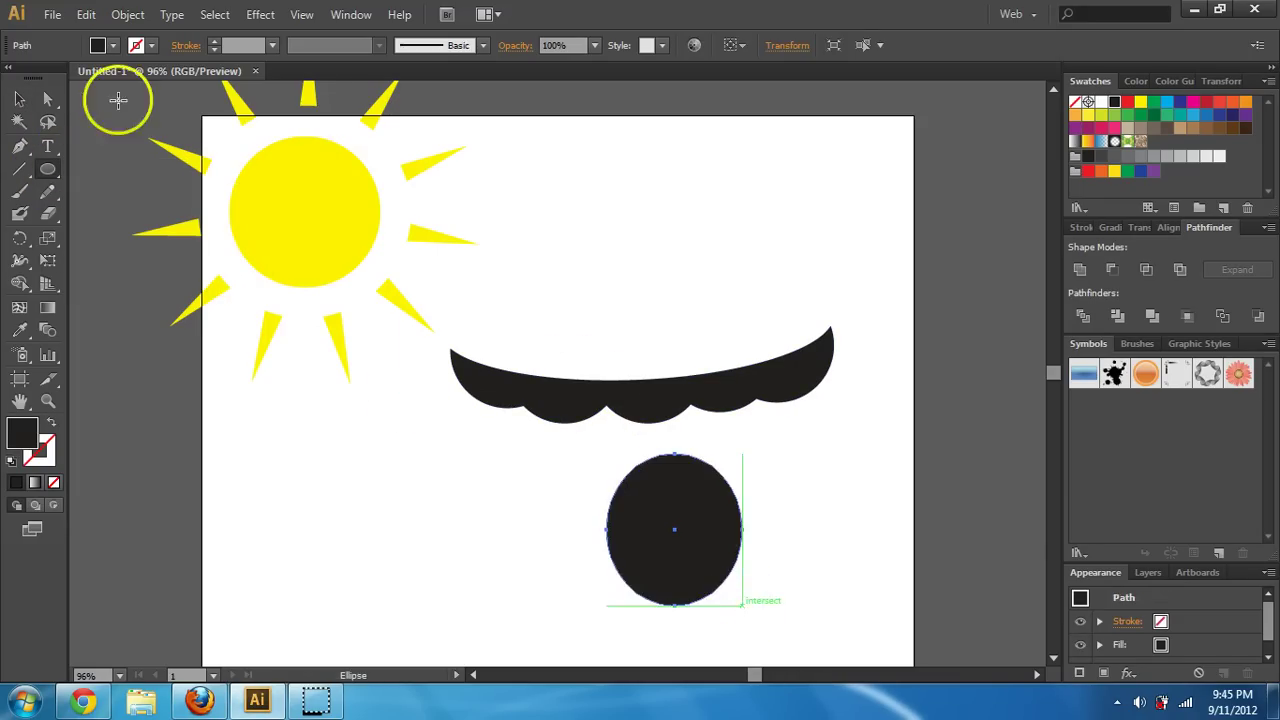
click(22, 98)
click(678, 488)
drag(688, 512, 666, 491)
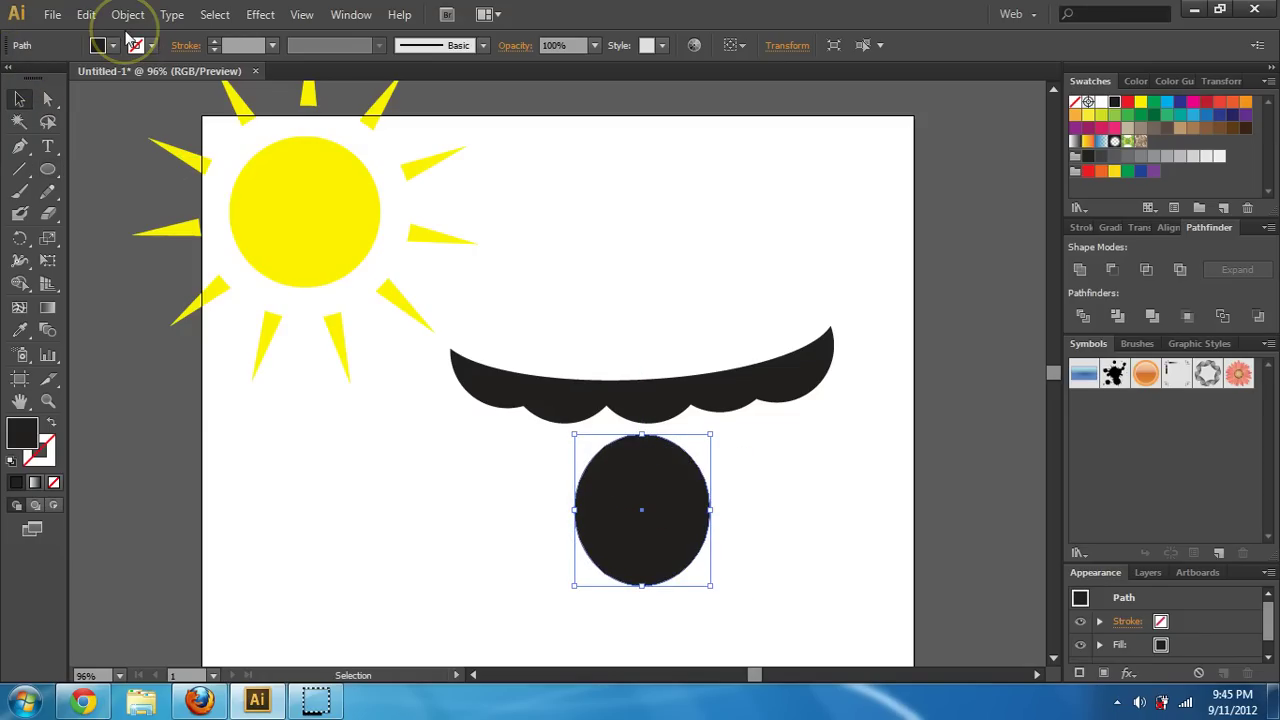
Draw a cyan-filled rectangle over the top part of the ellipse
click(22, 101)
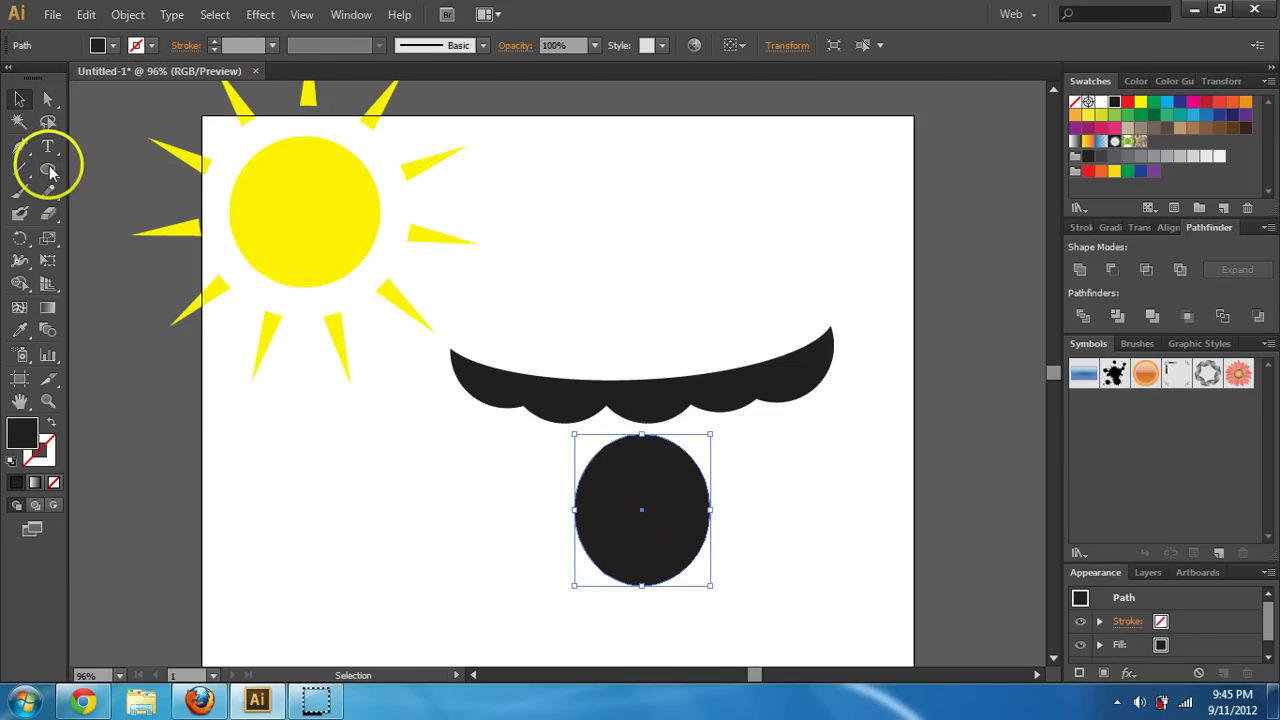
drag(52, 173, 787, 484)
key(m)
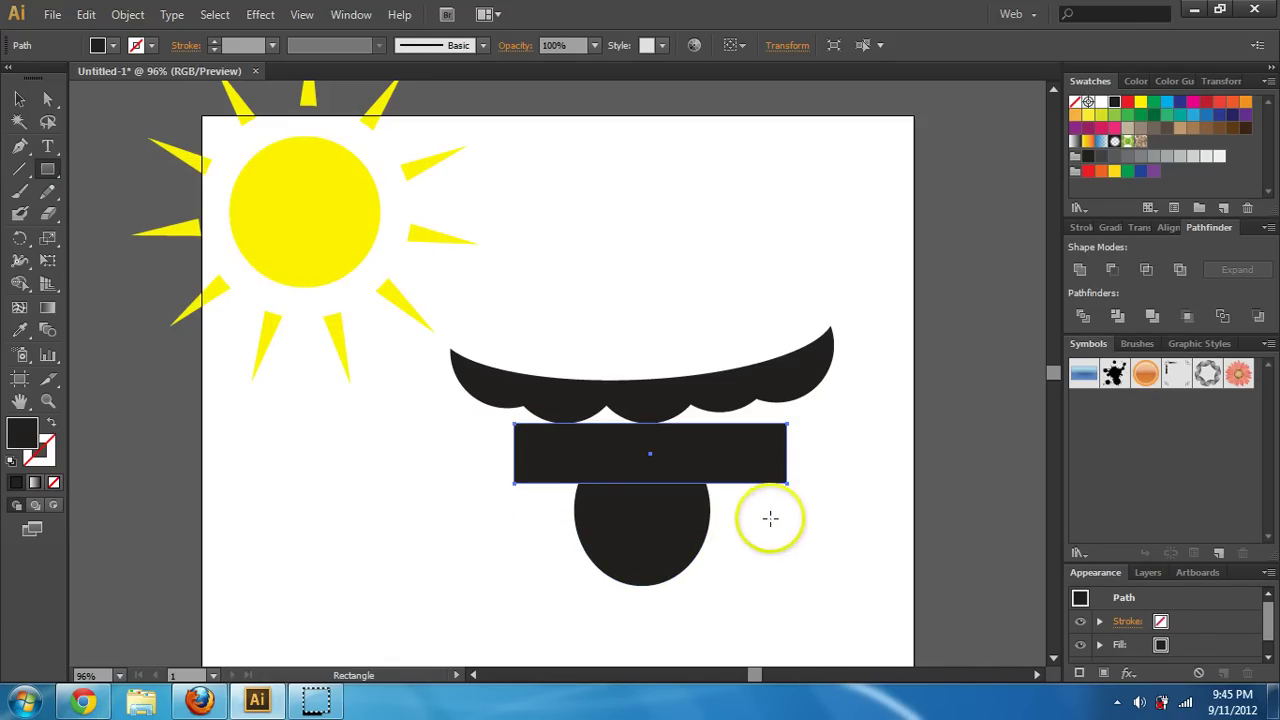
click(113, 46)
click(104, 77)
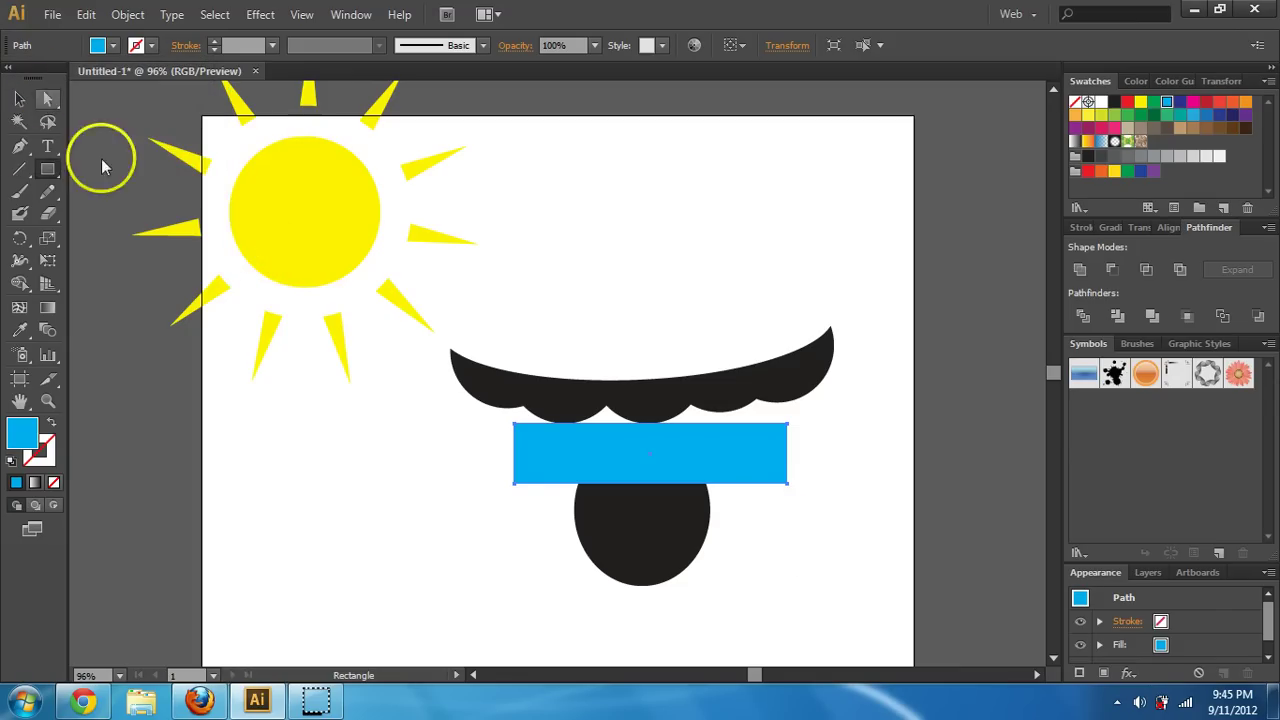
drag(785, 577, 654, 475)
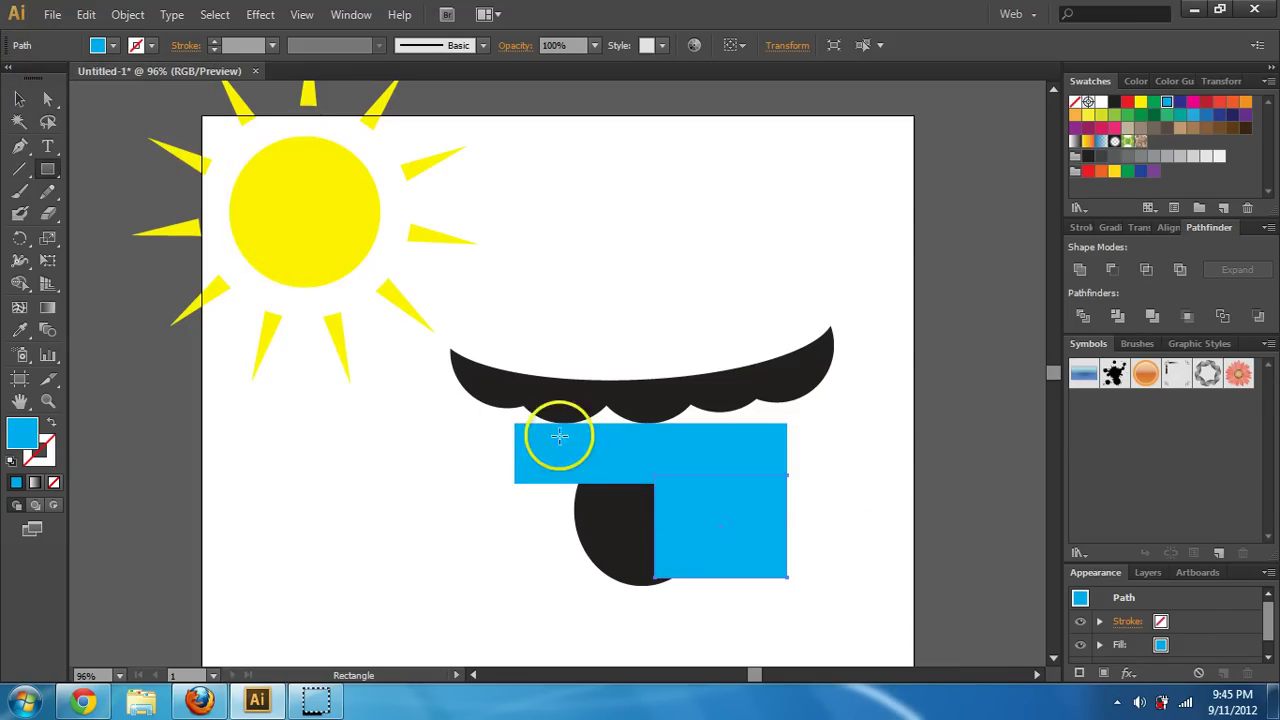
key(ctrl+z)
Subtract the rectangle from the ellipse with Minus Front and move the half-circle under the mustache
click(18, 100)
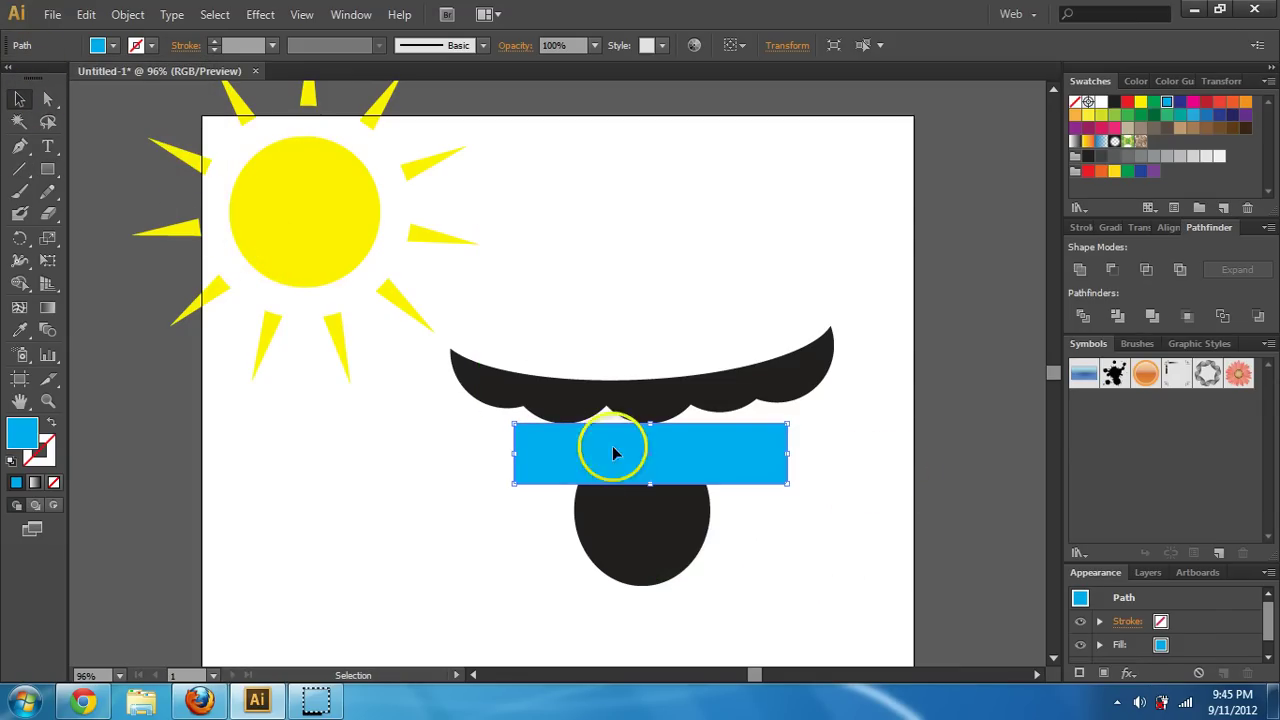
drag(731, 546, 668, 474)
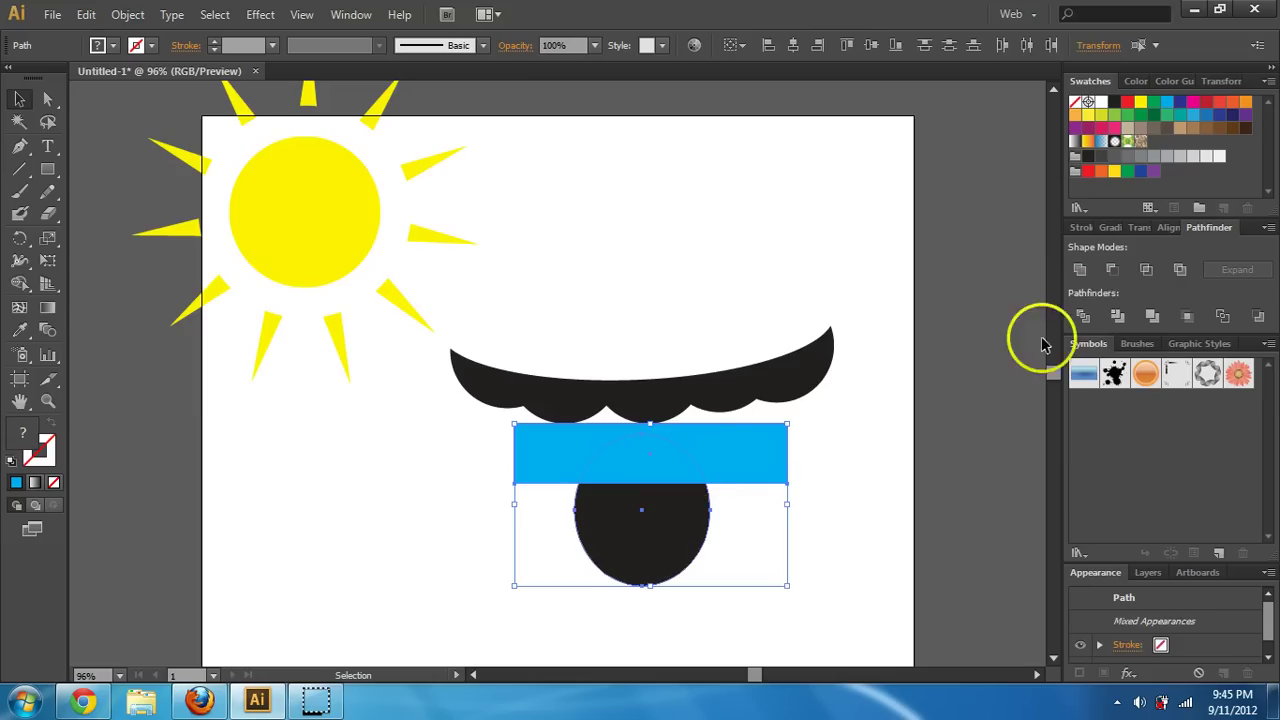
click(1112, 275)
click(860, 505)
click(649, 534)
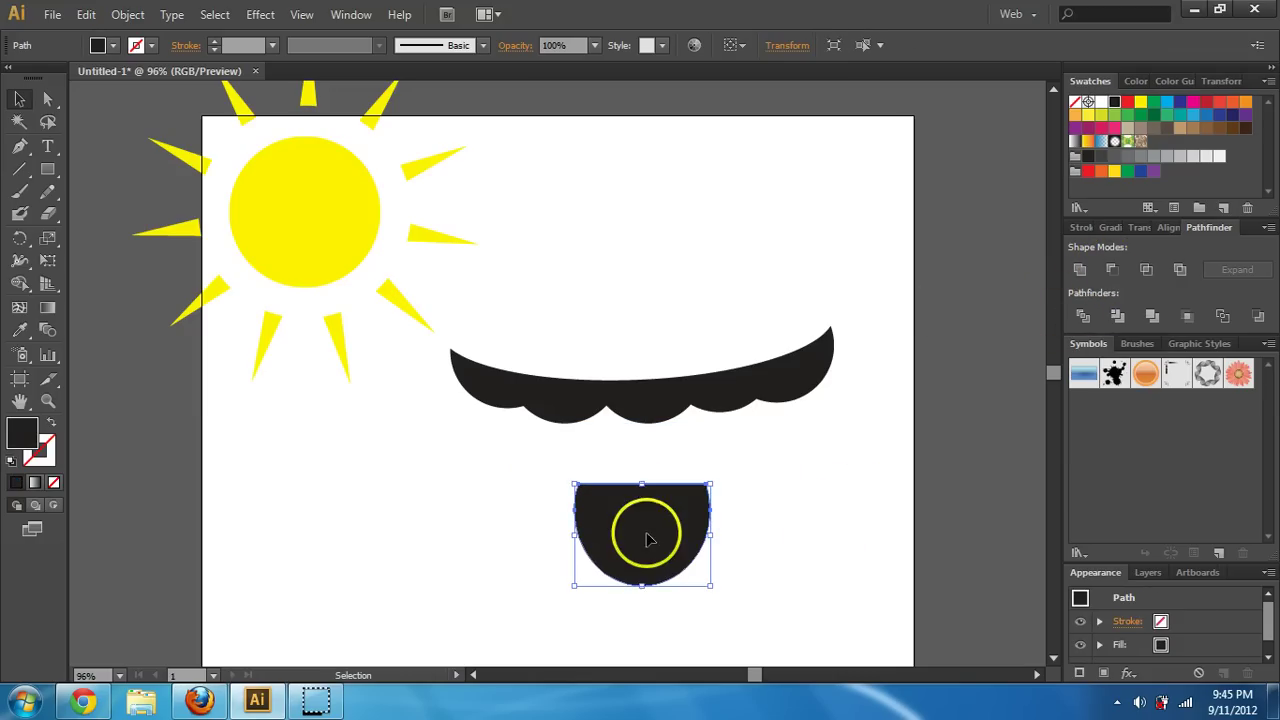
click(803, 555)
drag(657, 557, 650, 506)
Drag the half-circle's top-left and top-right anchors outward with Direct Selection
click(620, 560)
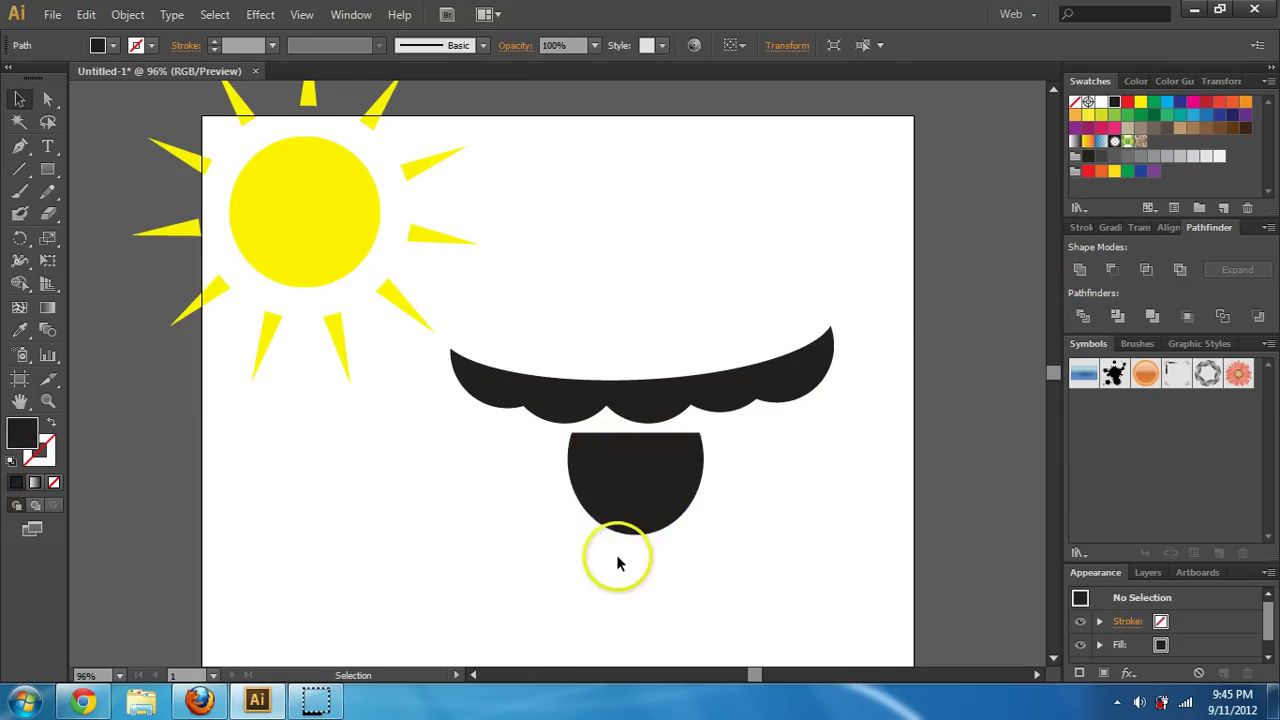
click(46, 100)
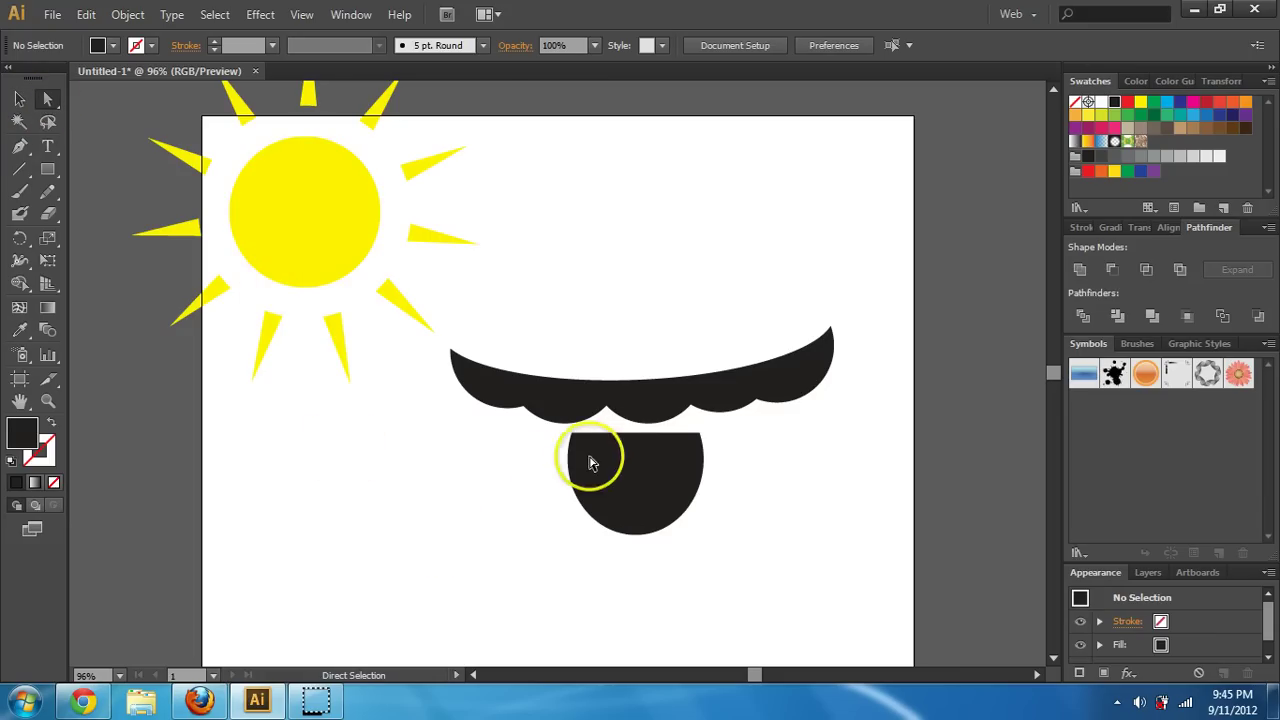
drag(573, 436, 566, 437)
drag(700, 436, 706, 437)
Shift the half-circle slightly down and to the right
click(757, 655)
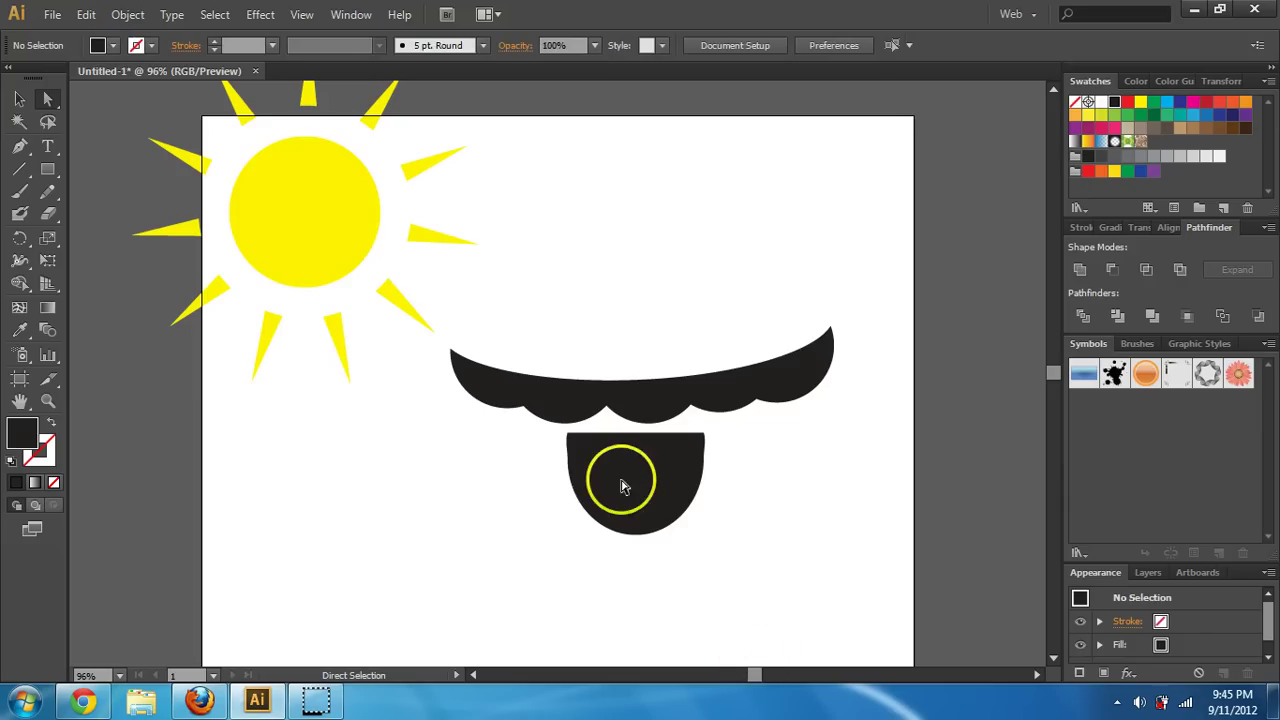
drag(621, 486, 645, 507)
click(420, 485)
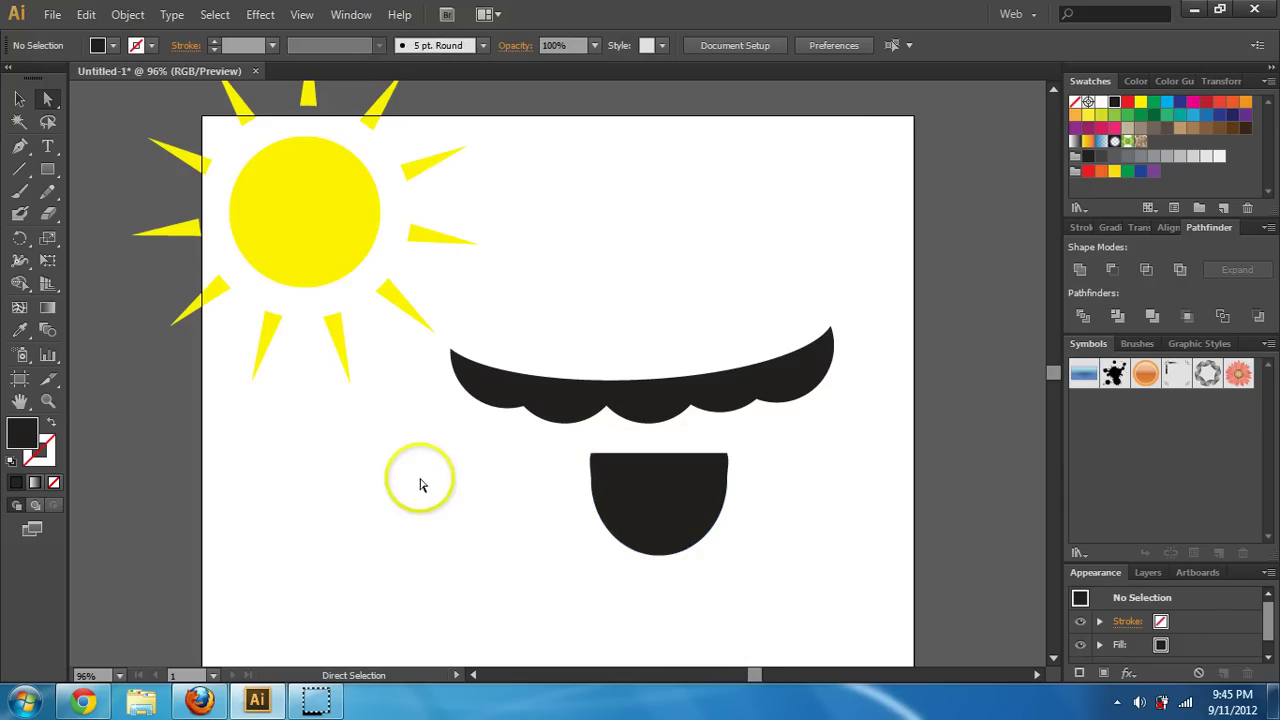
click(48, 172)
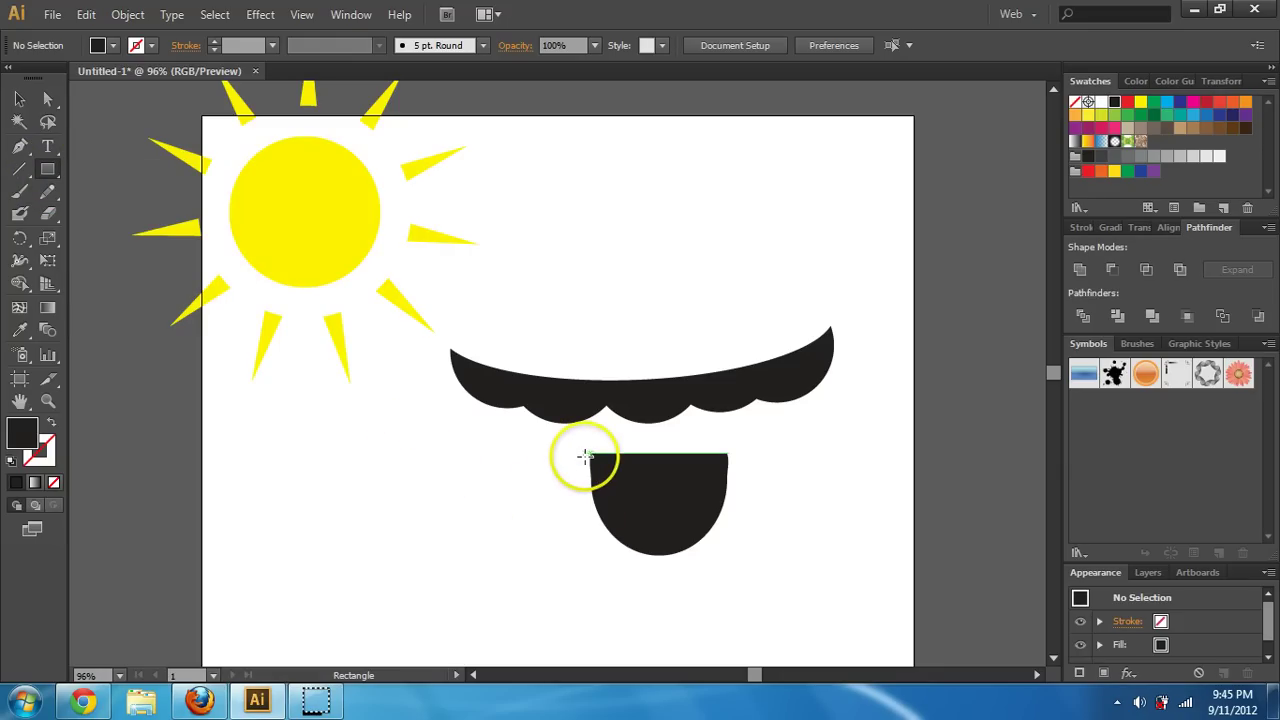
Draw a thin white-filled rectangle across the half-circle's top edge and select both shapes
mouse_move(591, 453)
mouse_down()
mouse_move(703, 480)
mouse_move(567, 461)
mouse_up()
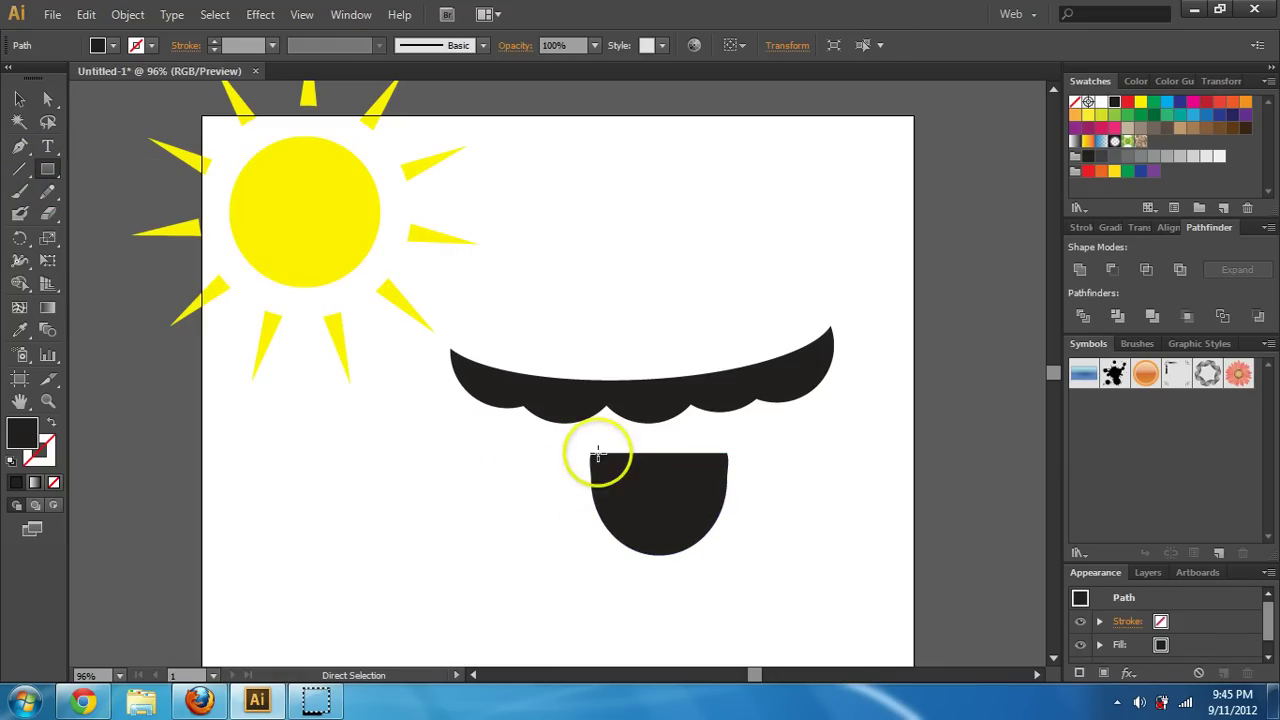
key(ctrl+z)
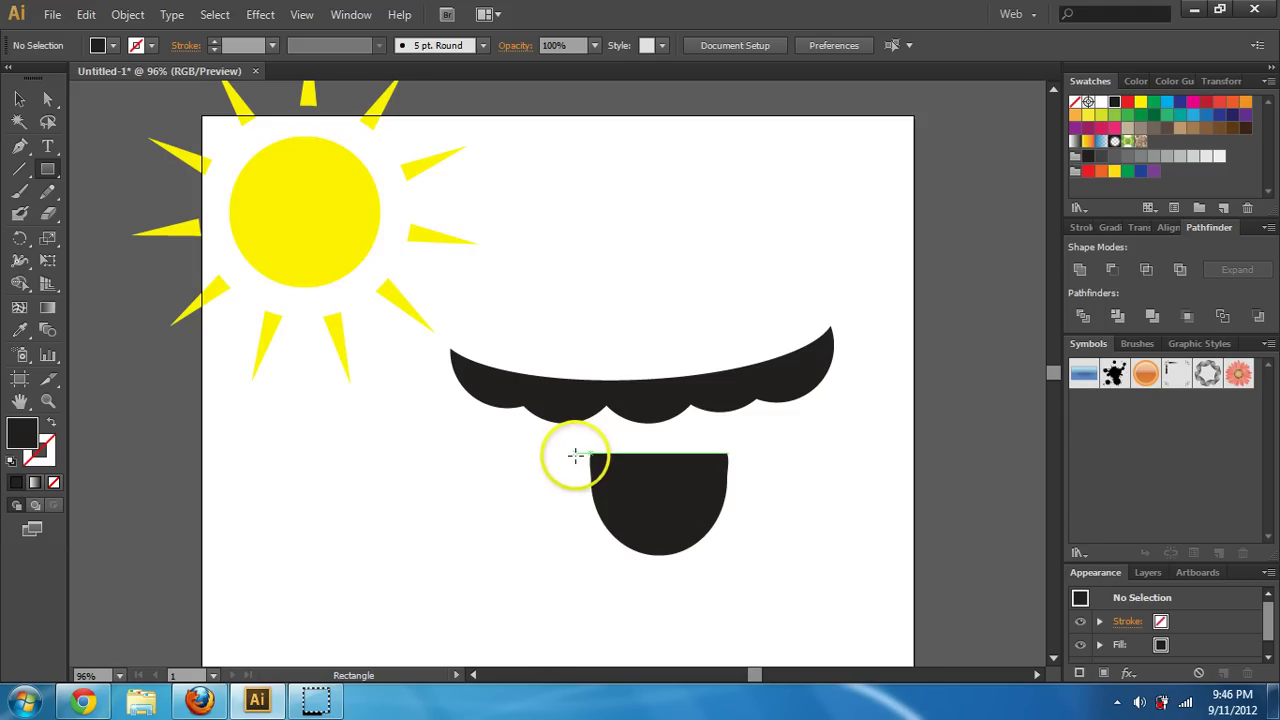
drag(578, 456, 748, 478)
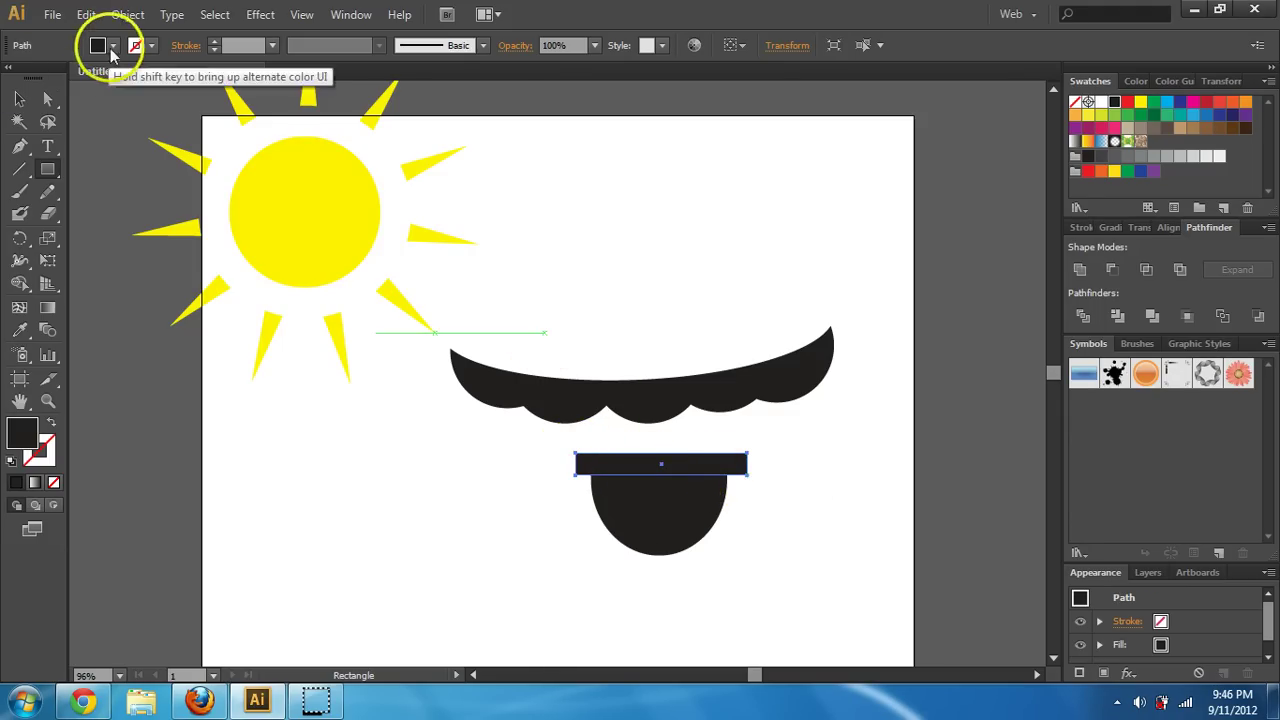
click(100, 46)
click(38, 78)
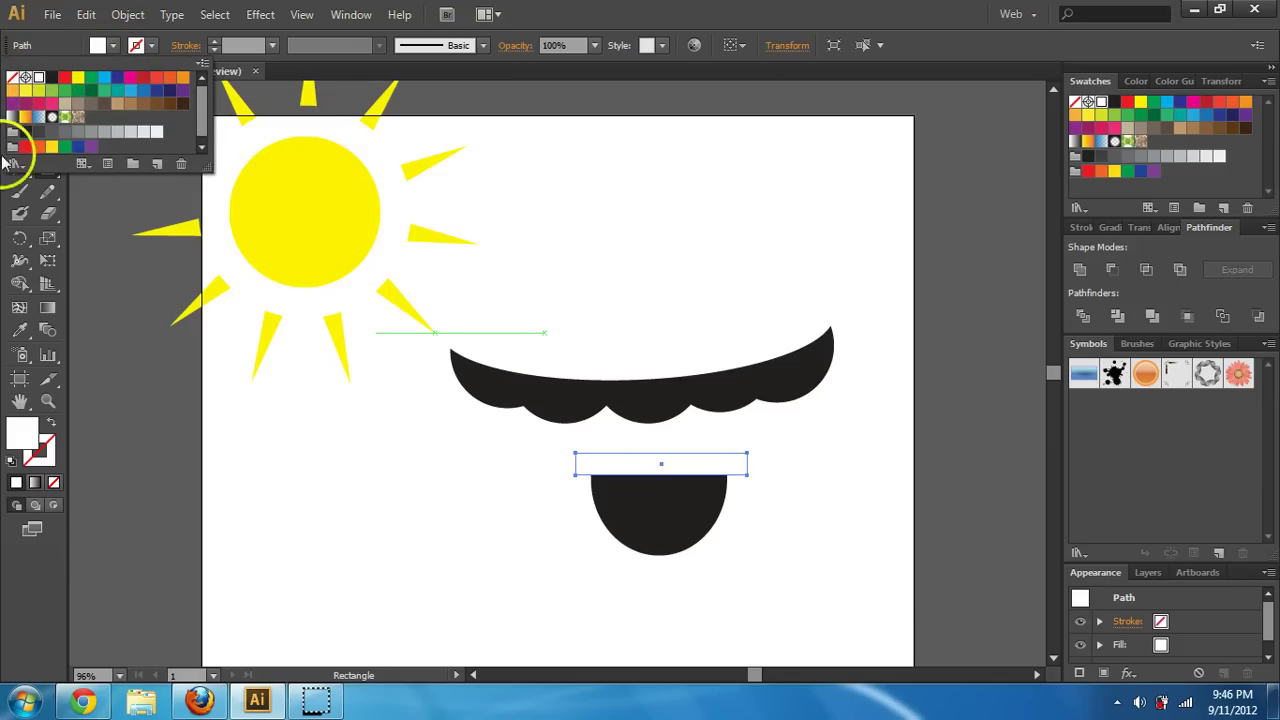
click(19, 99)
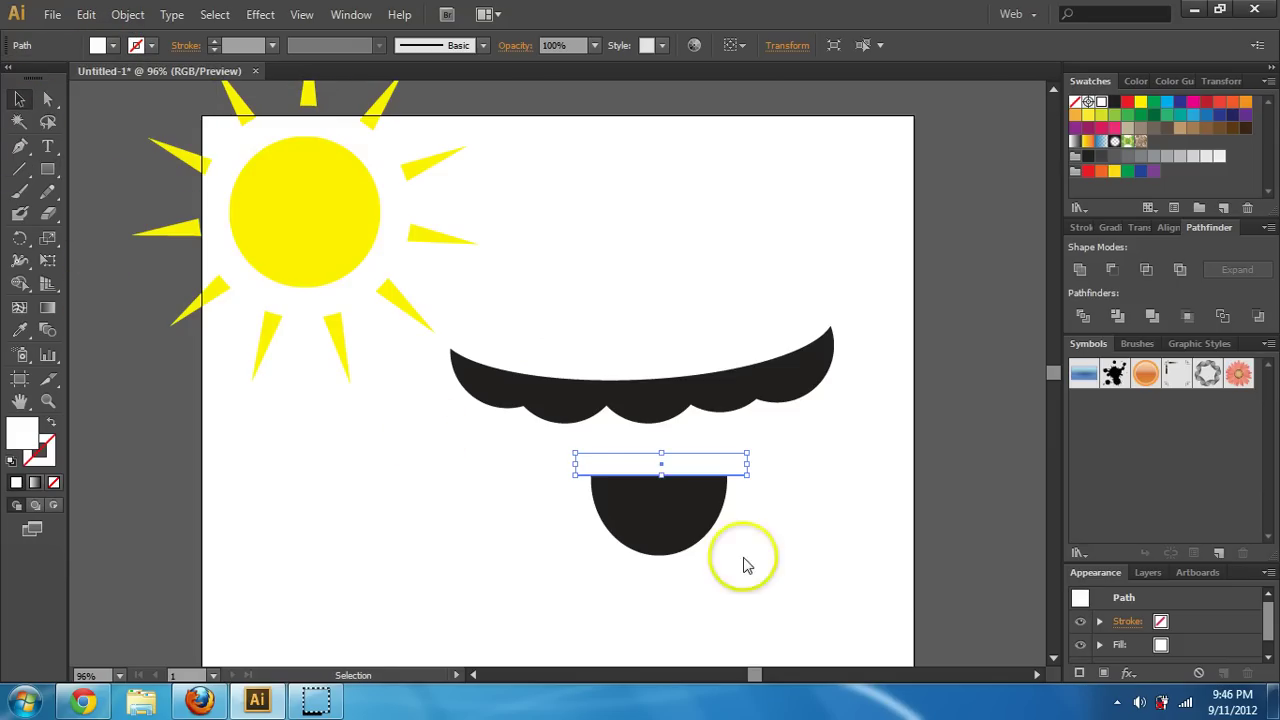
shift+click(686, 490)
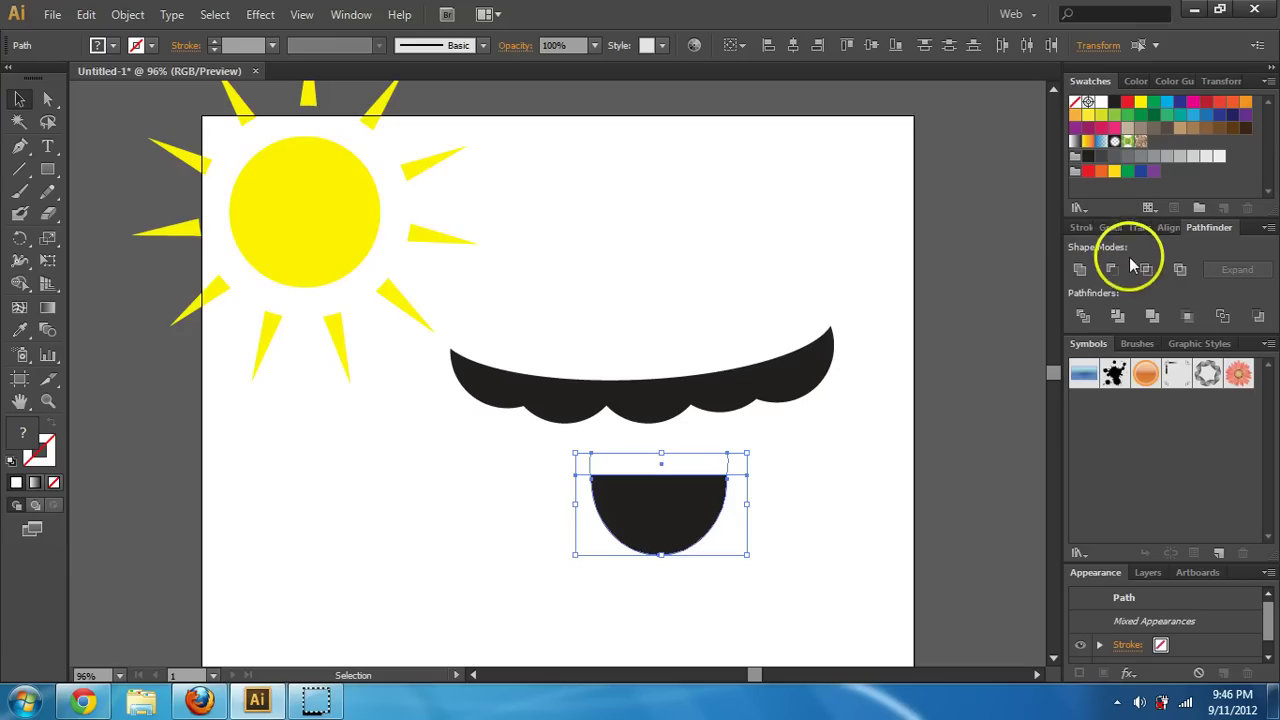
Divide the half-circle along the white strip and ungroup the resulting pieces
click(1082, 318)
click(837, 480)
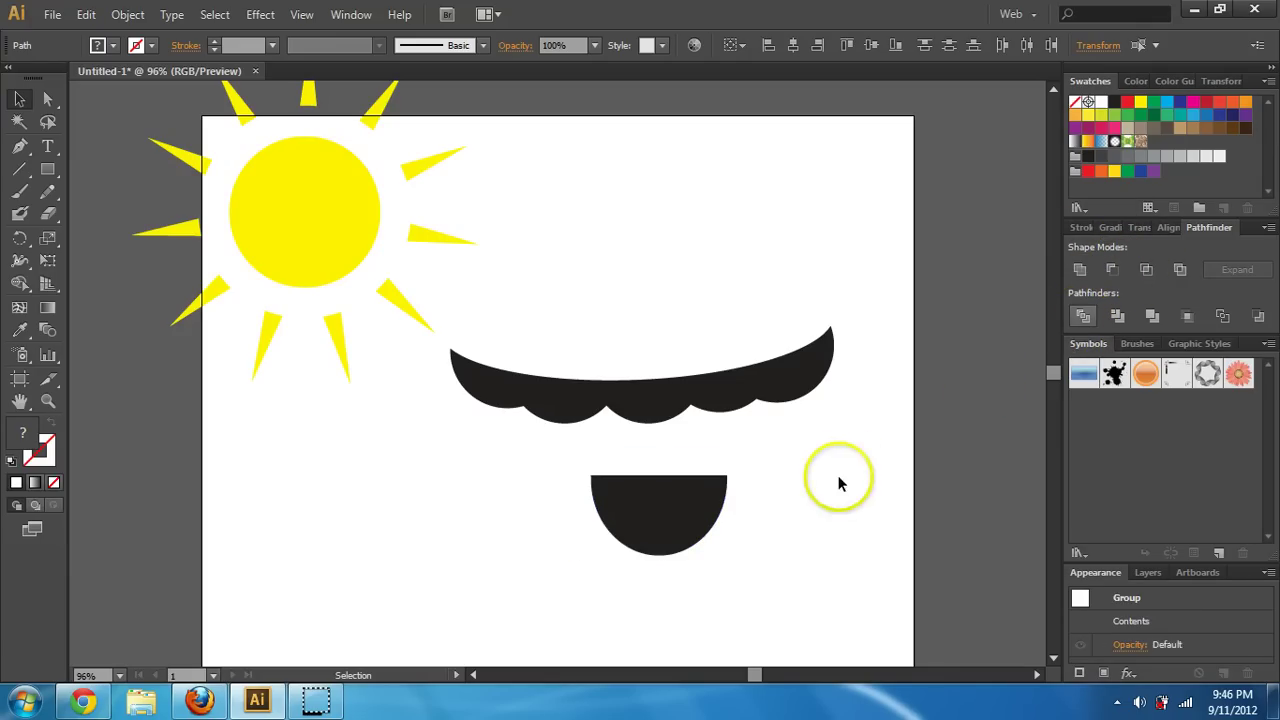
click(731, 472)
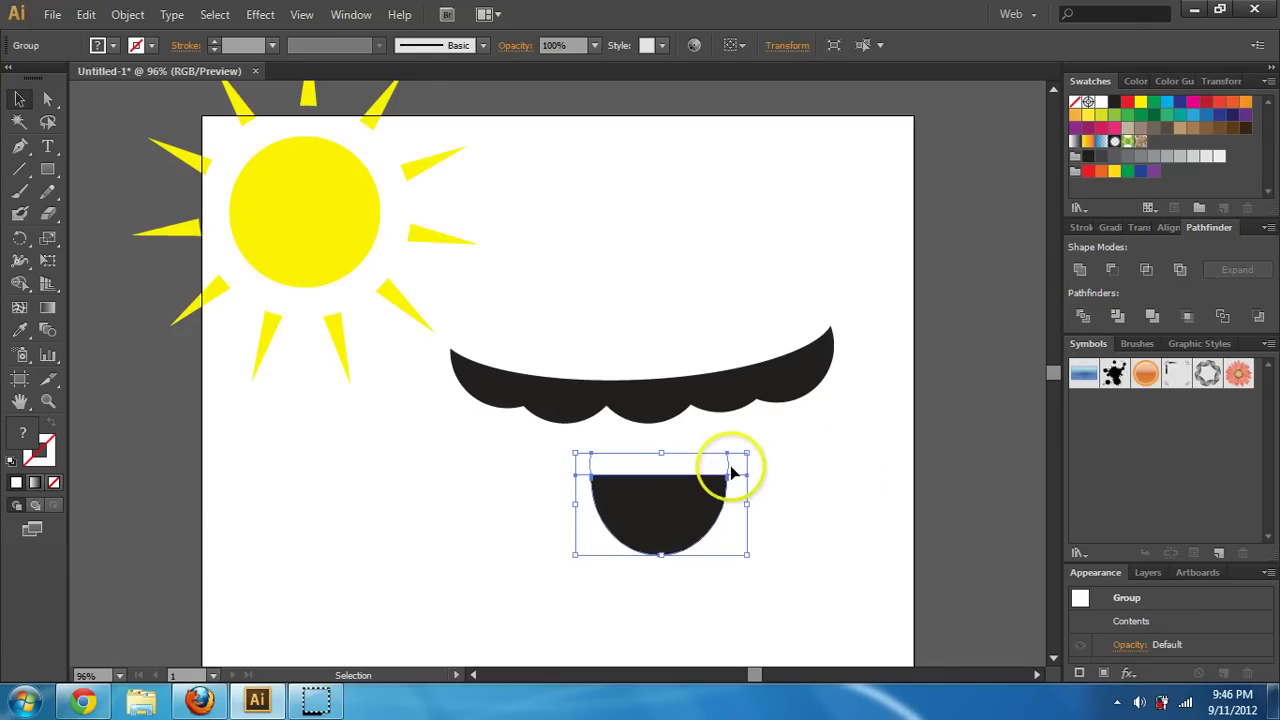
right_click(646, 490)
click(699, 599)
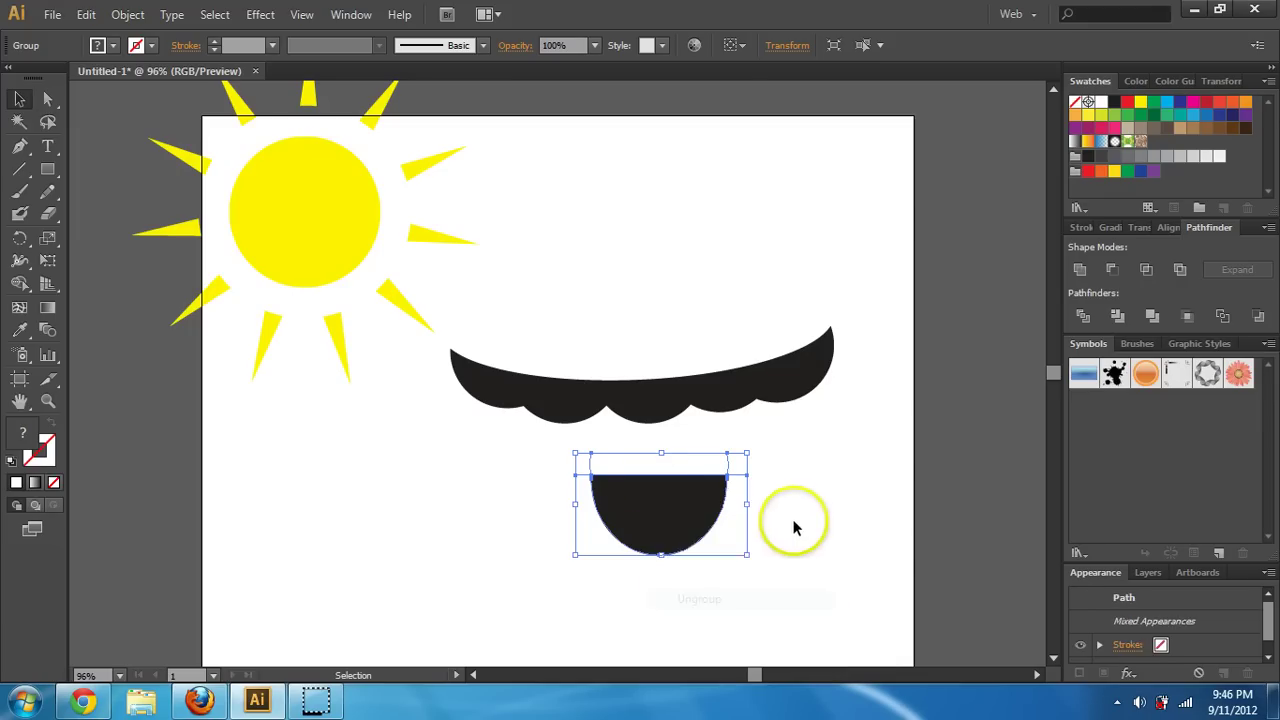
Delete the small leftover fragments beside the mouth, then select the black half-circle
click(755, 483)
click(737, 467)
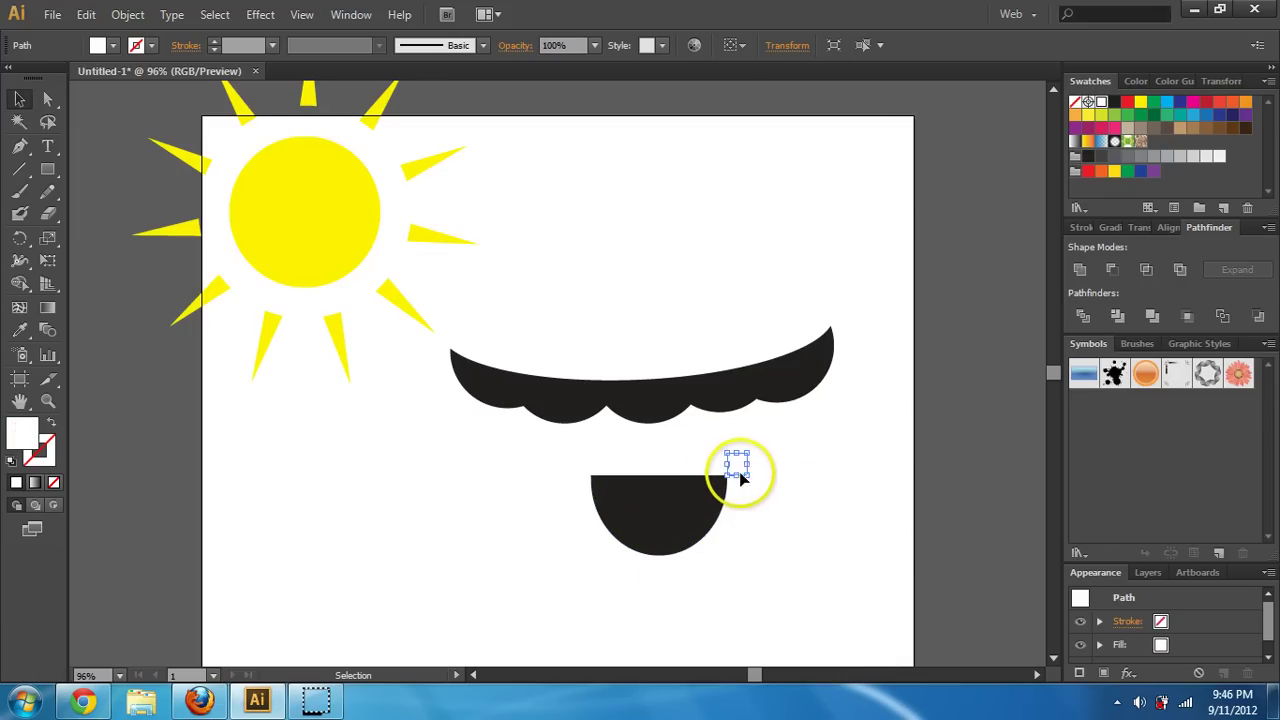
key(Delete)
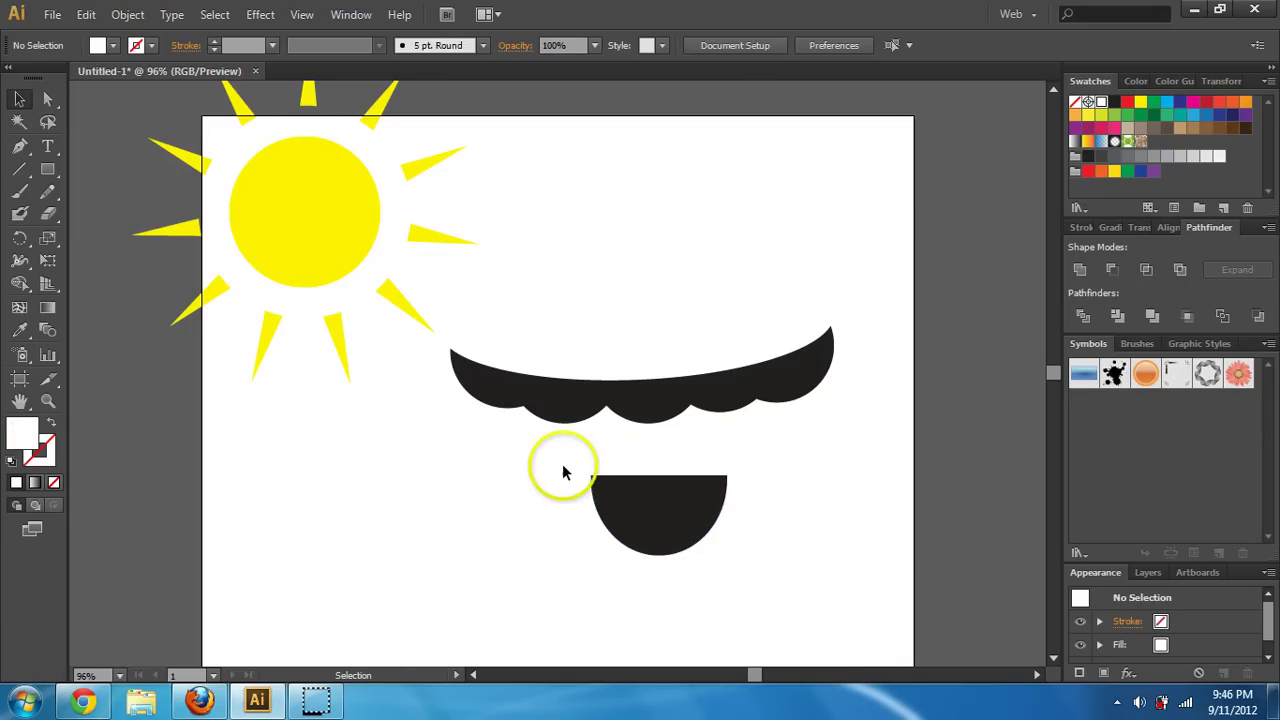
click(580, 468)
key(Delete)
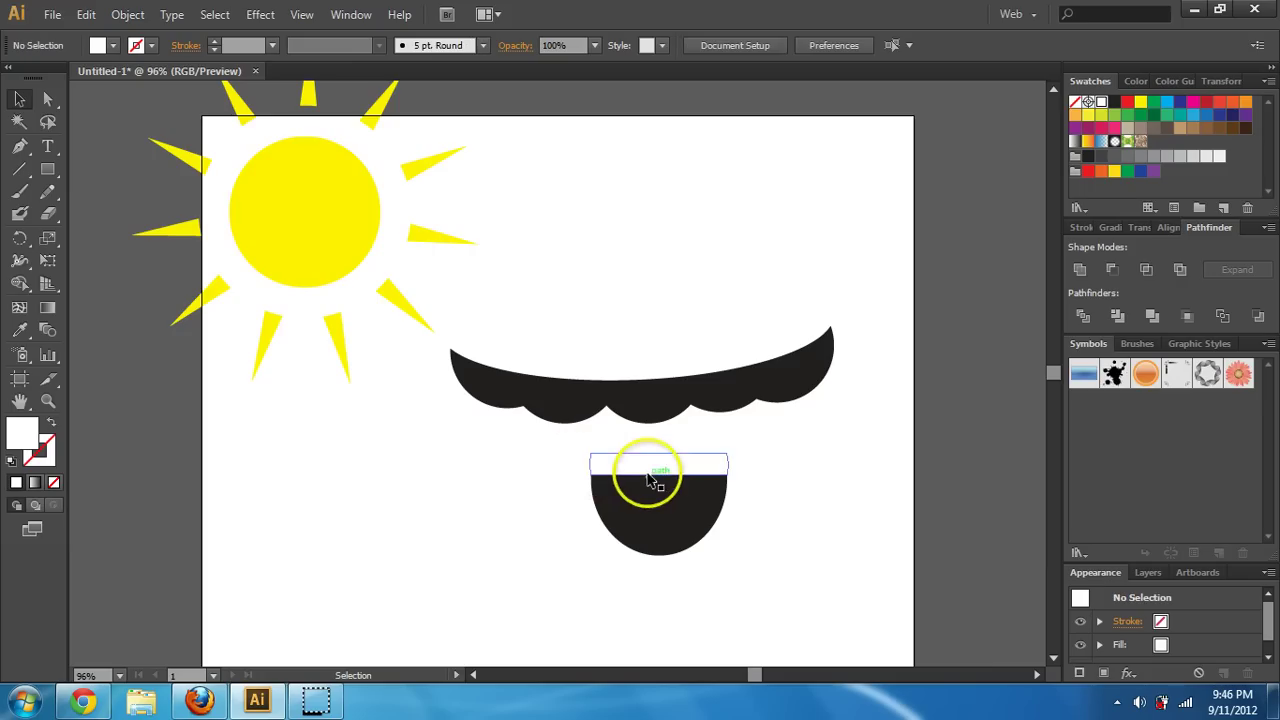
click(650, 462)
key(Delete)
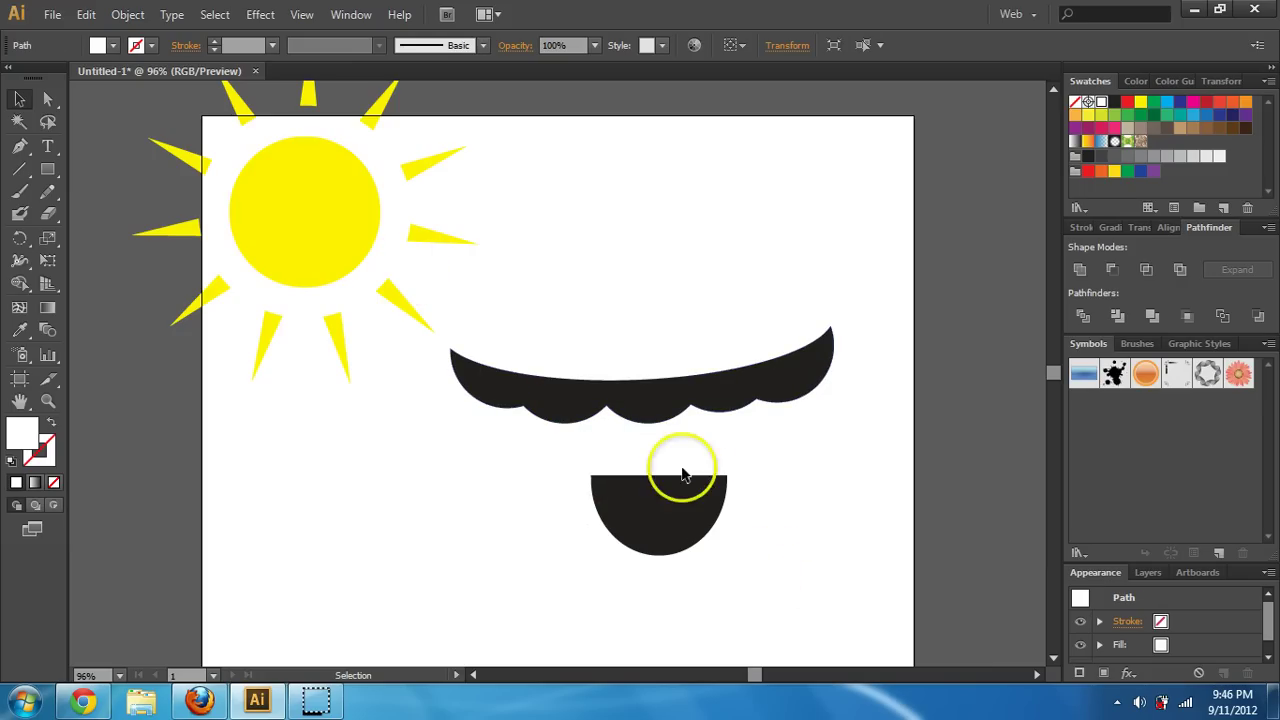
click(660, 505)
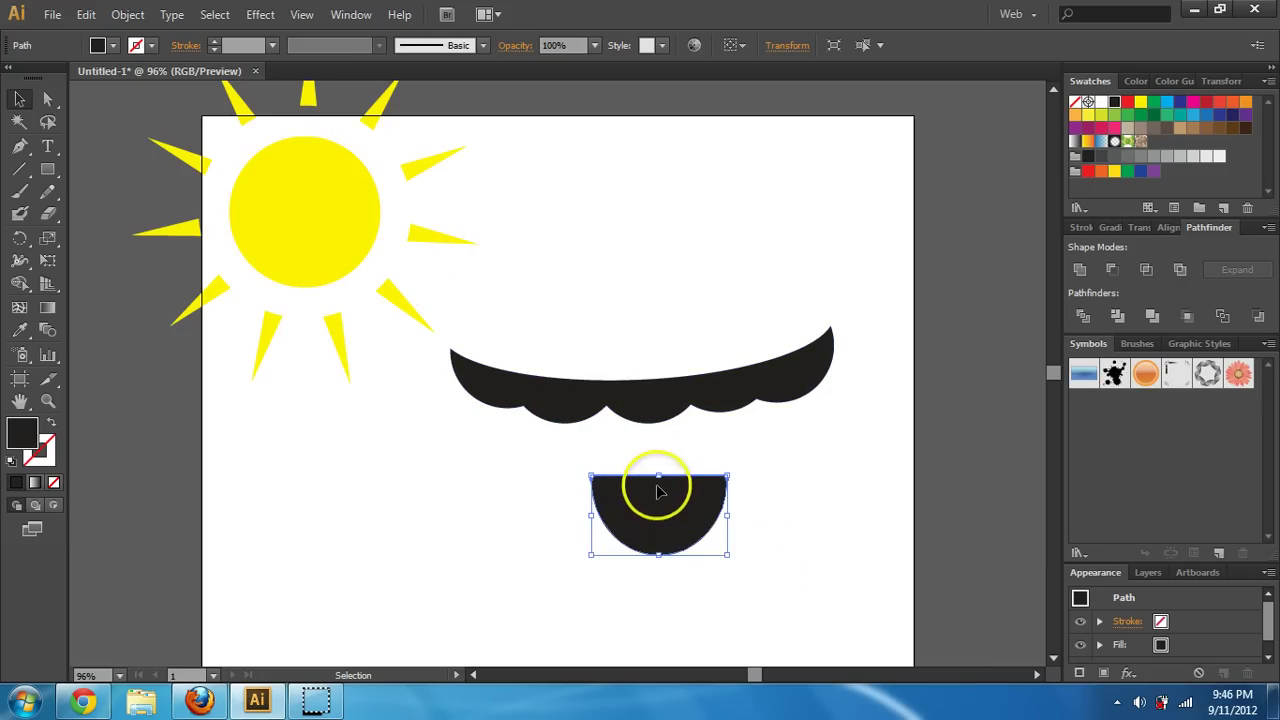
Fill the strip above the half-circle grey and give it a black outline
click(704, 463)
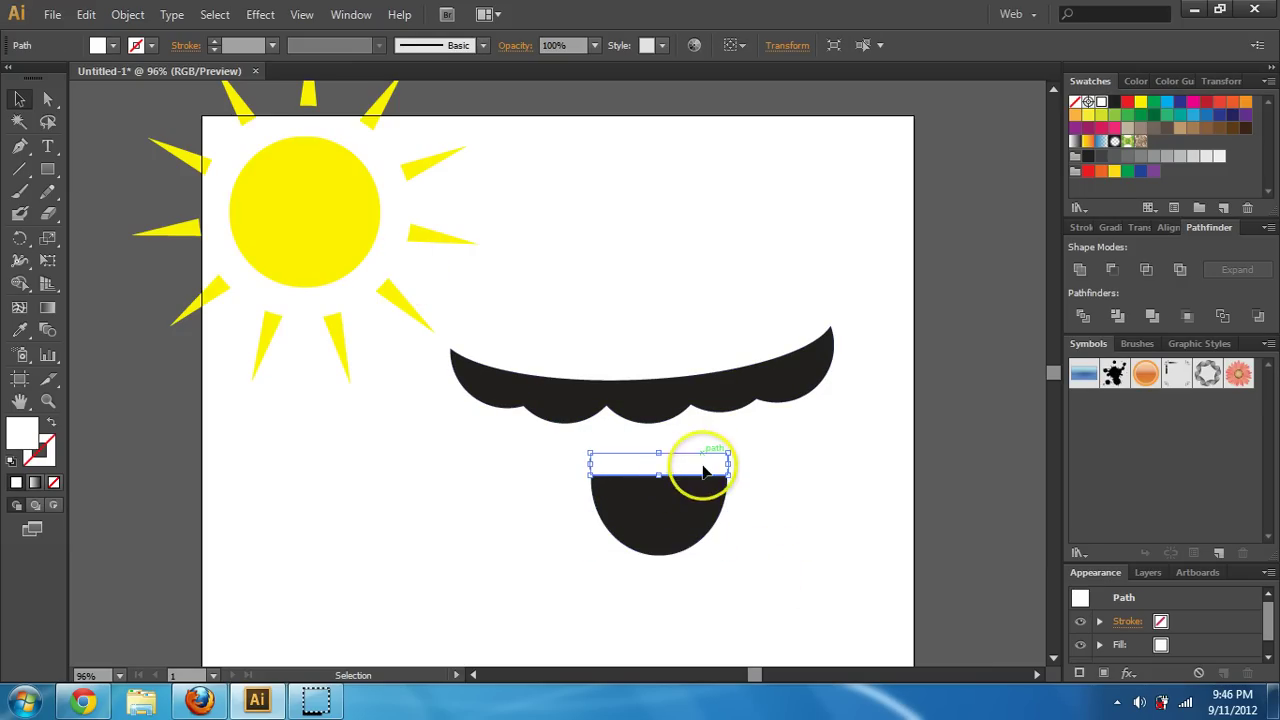
click(108, 45)
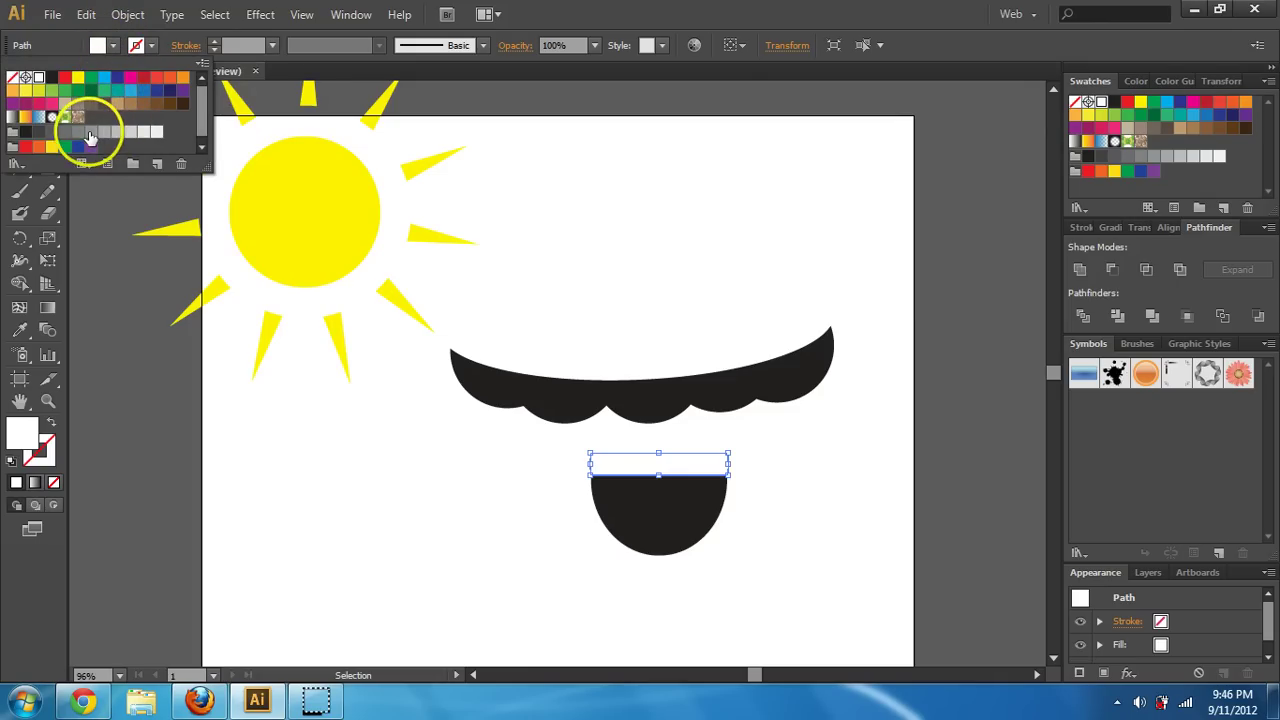
click(90, 137)
click(835, 588)
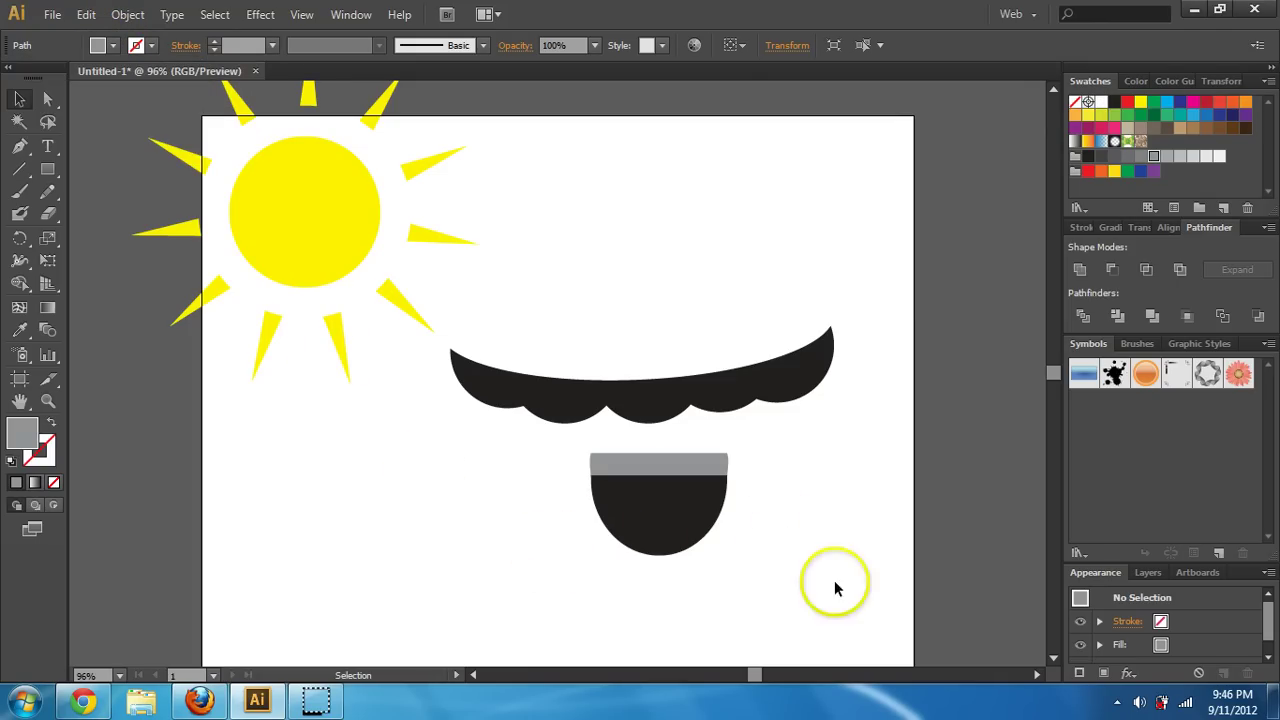
click(670, 465)
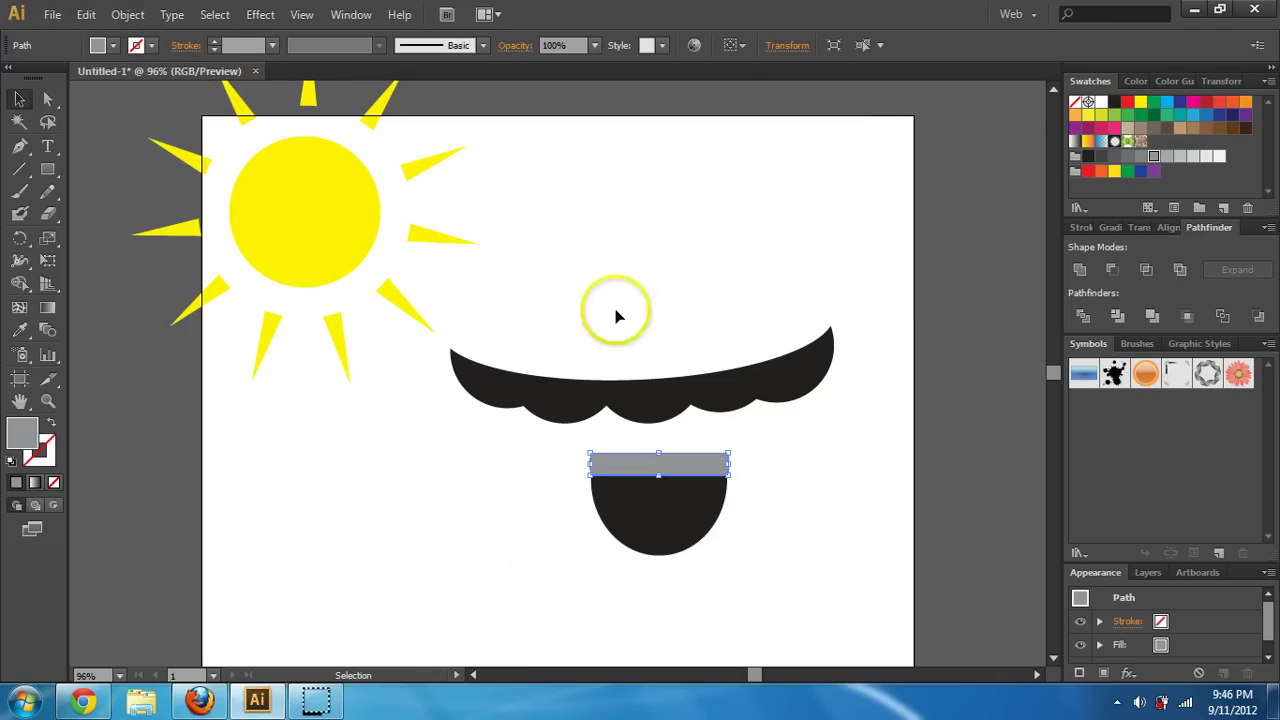
click(137, 45)
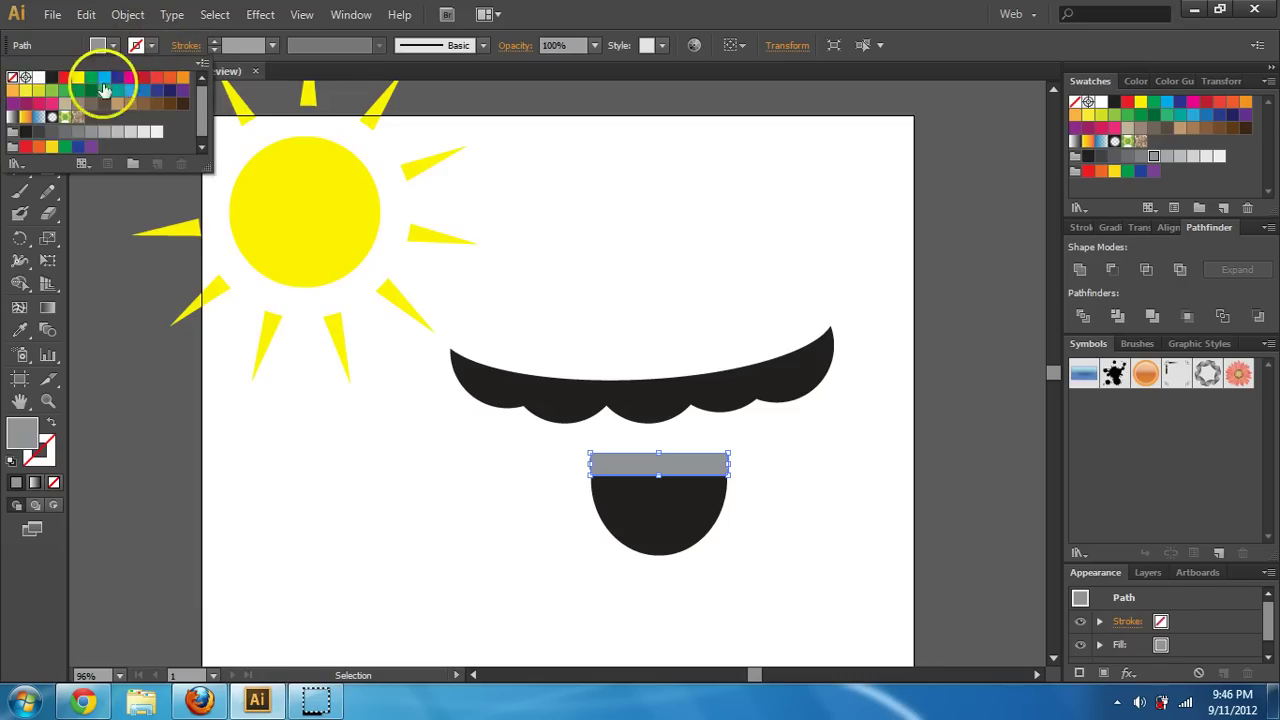
click(49, 79)
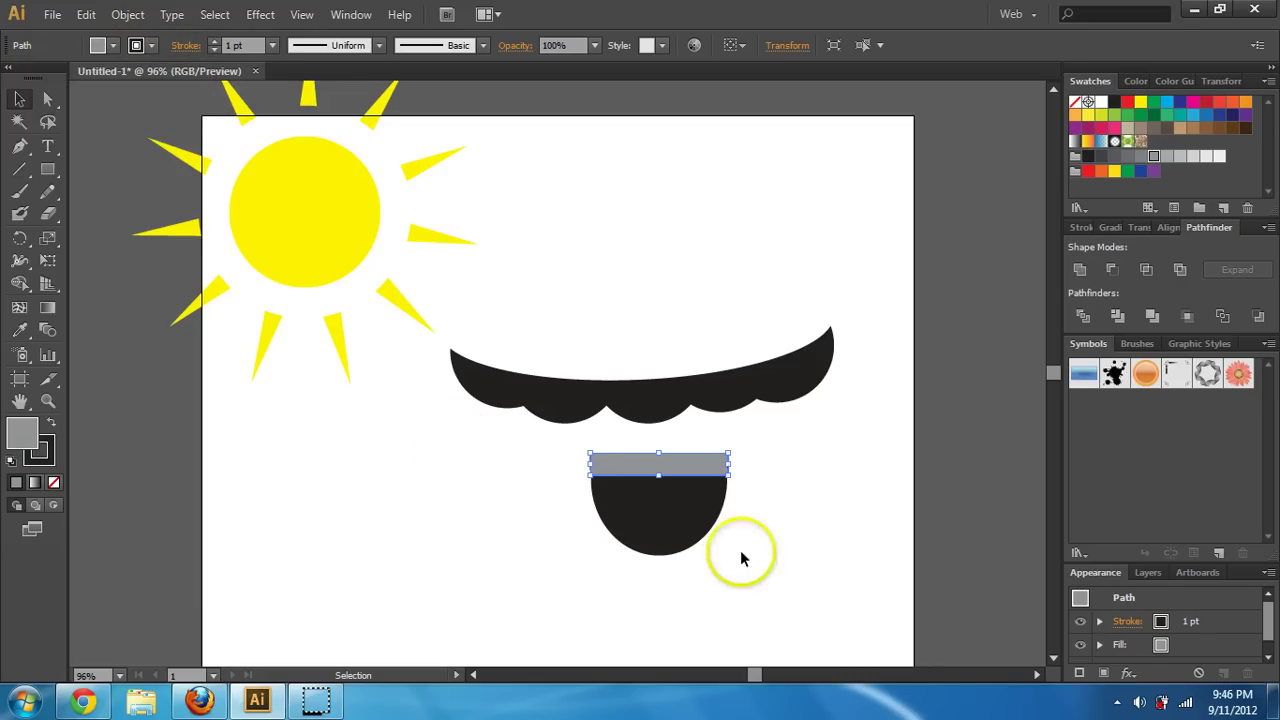
click(820, 563)
Refill the strip white and raise the outline weight to 2 pt
click(686, 463)
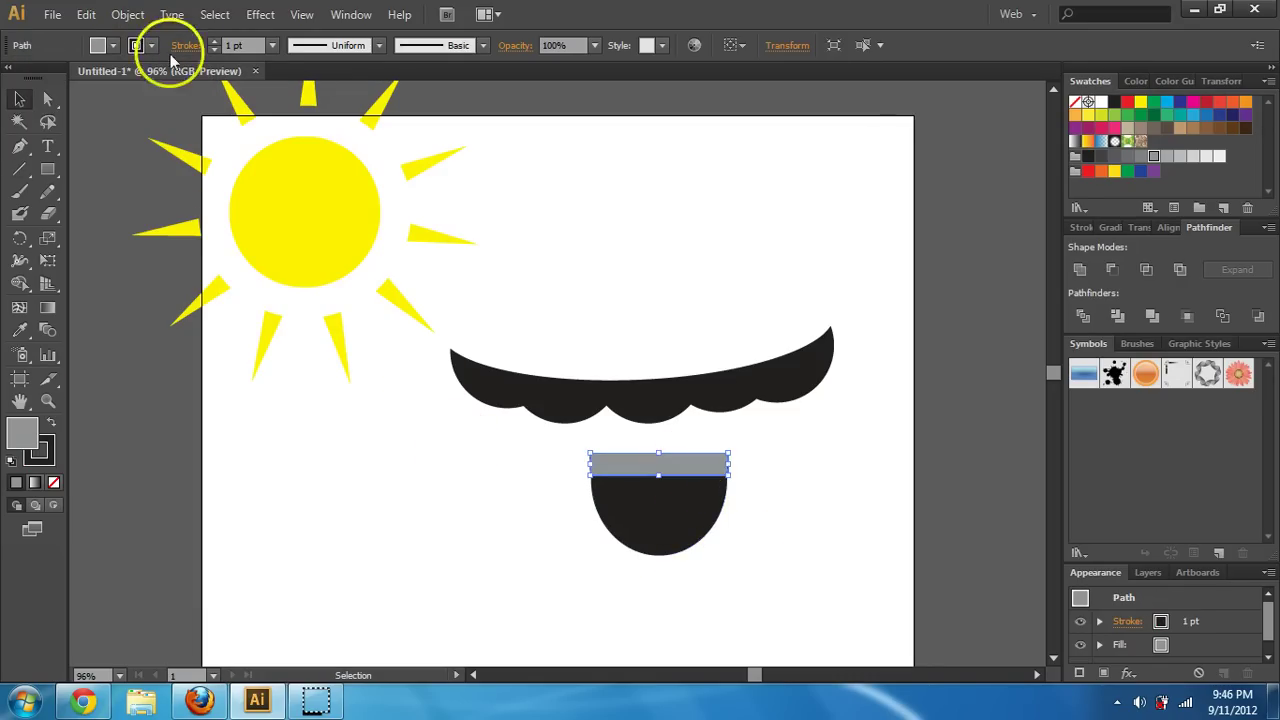
click(113, 45)
click(36, 79)
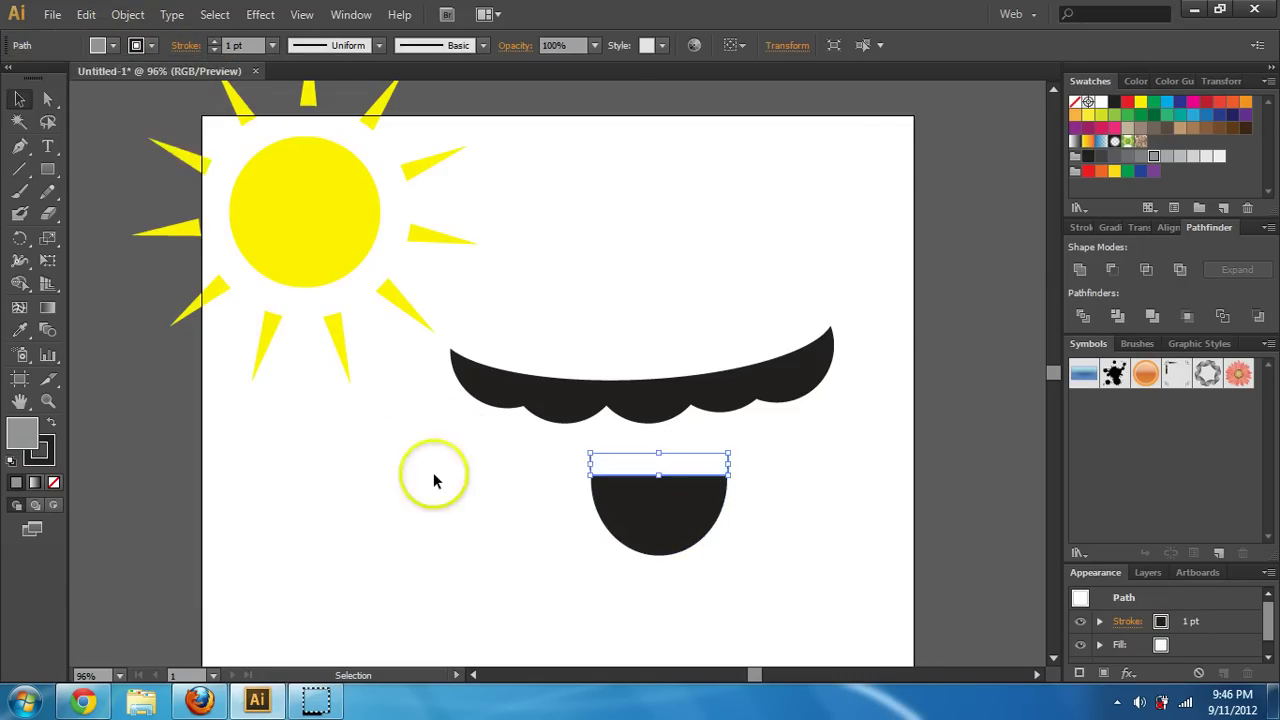
click(811, 582)
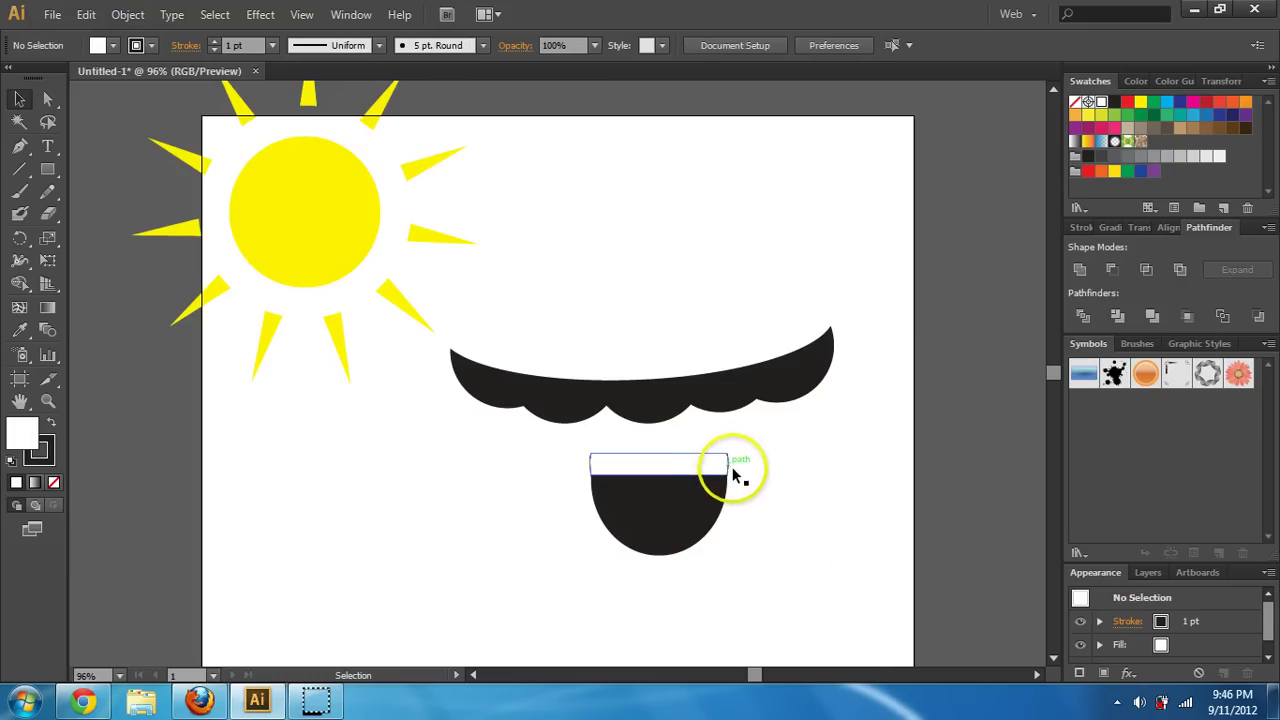
click(214, 41)
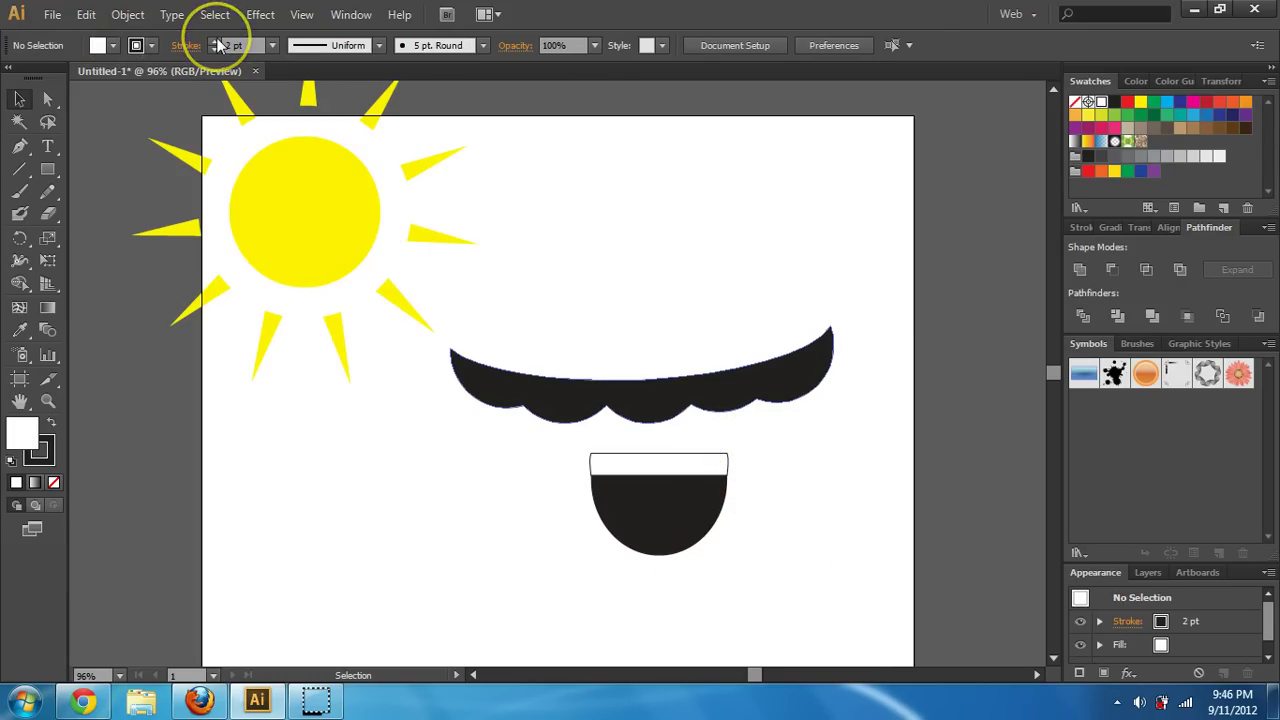
Give both the white strip and the black half-circle a black 3 pt outline
scroll(700, 537, up, 1)
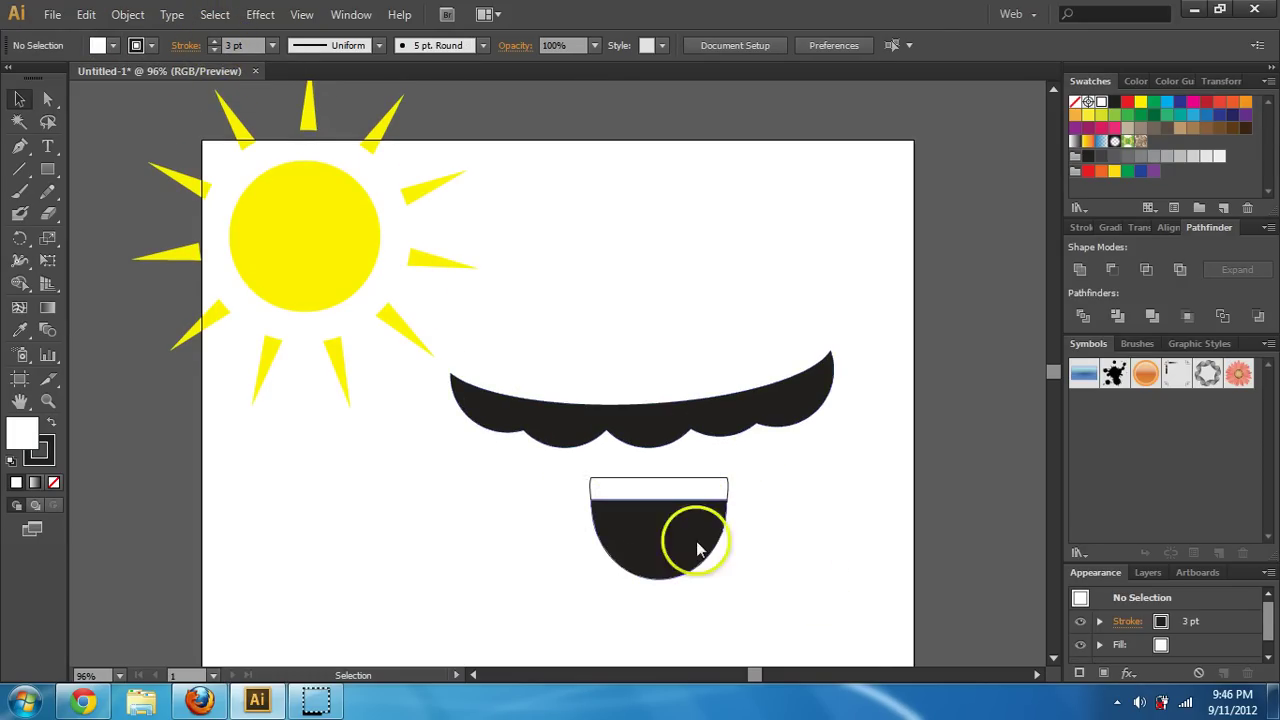
click(671, 491)
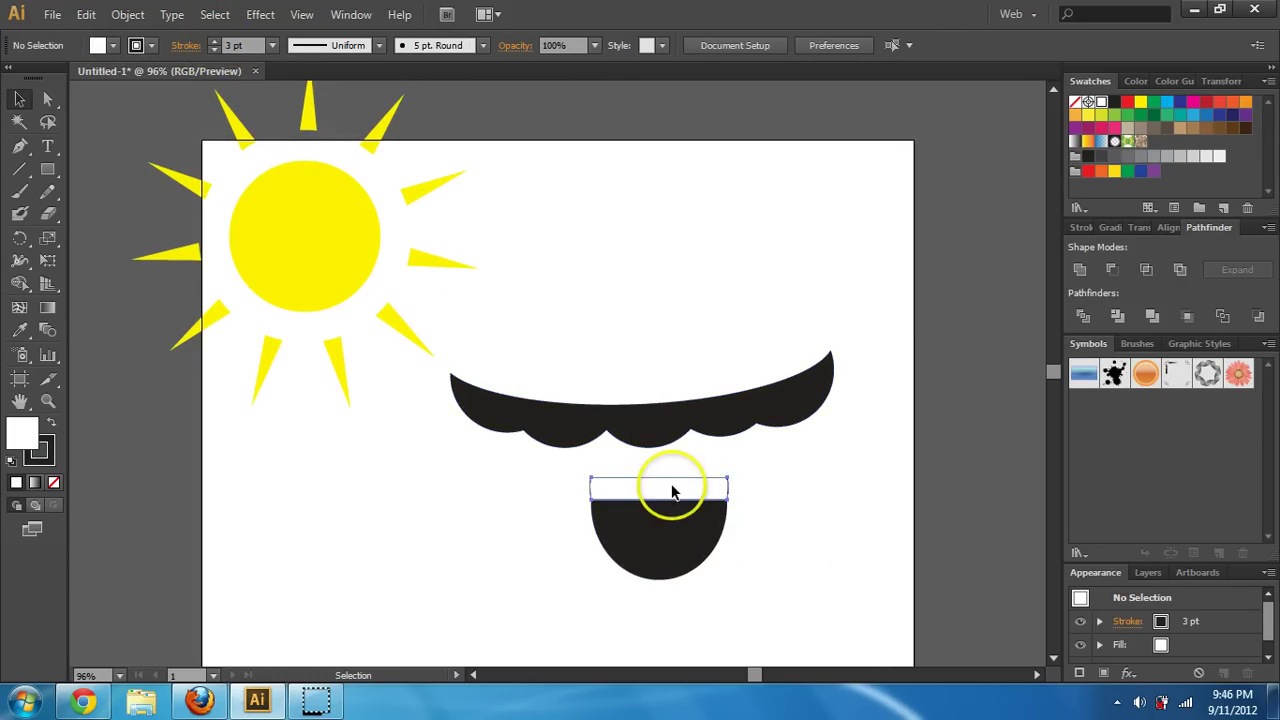
shift+click(680, 540)
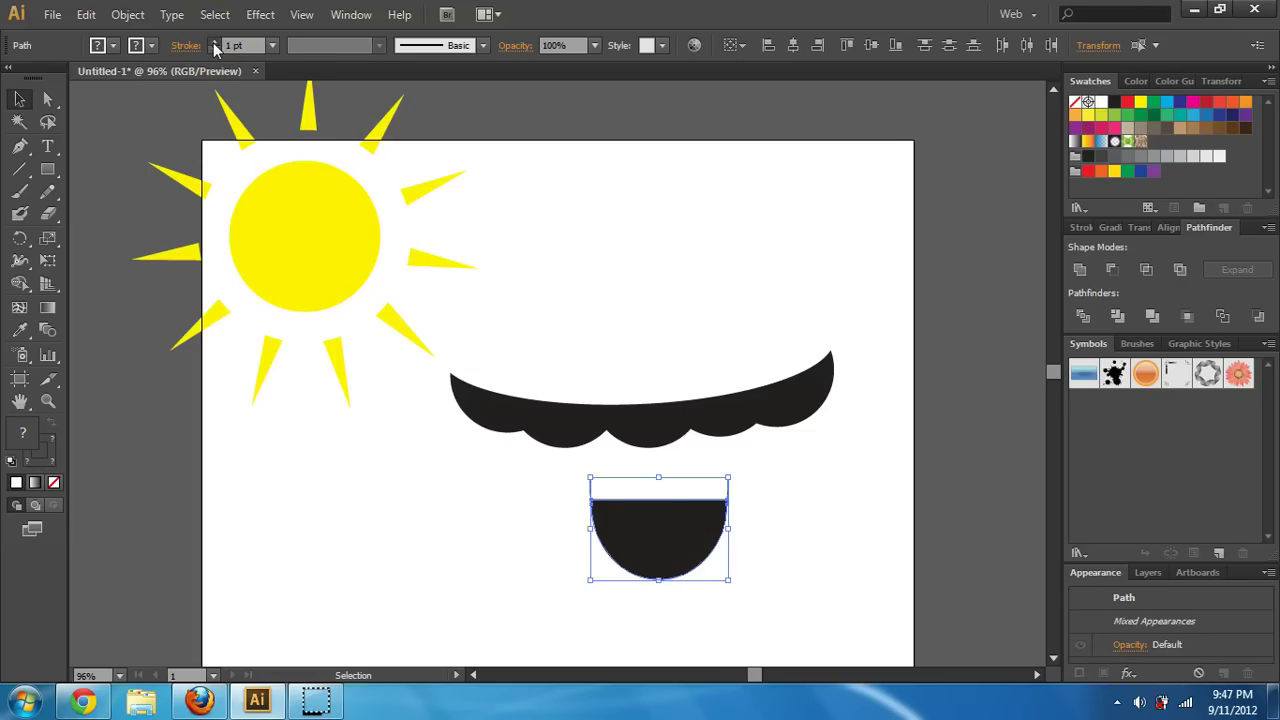
click(214, 41)
click(140, 45)
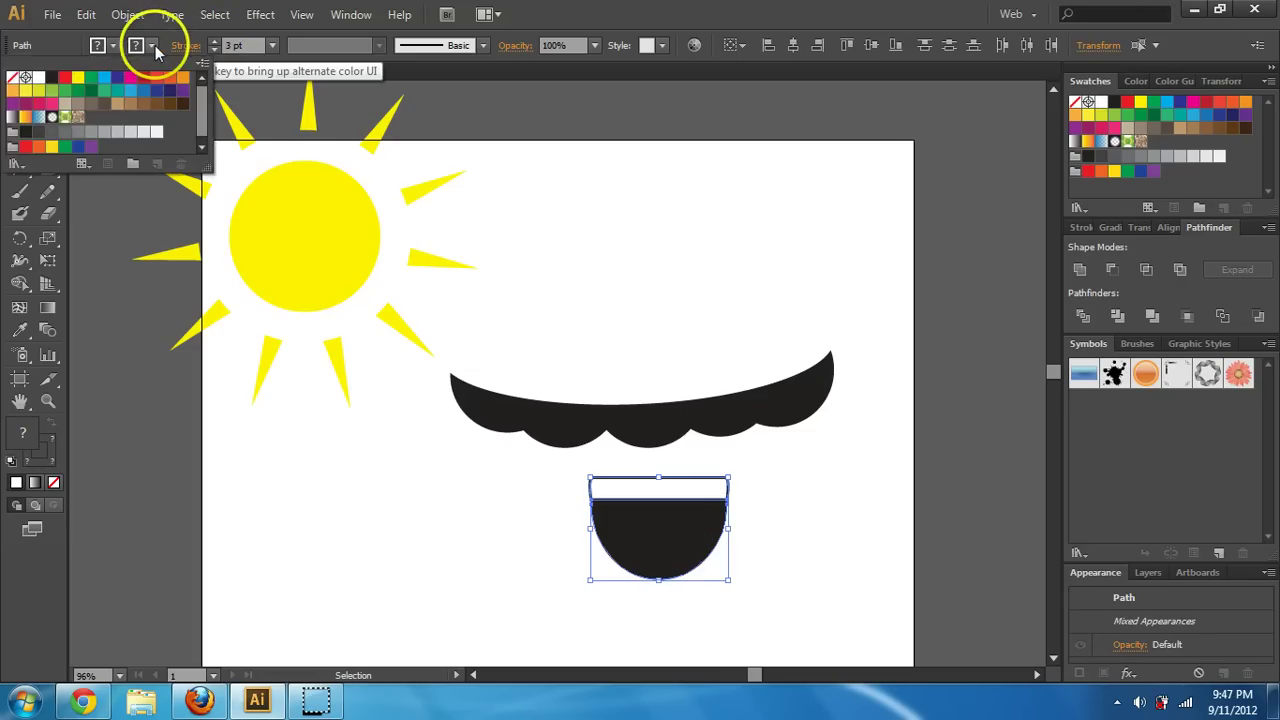
click(53, 79)
click(520, 580)
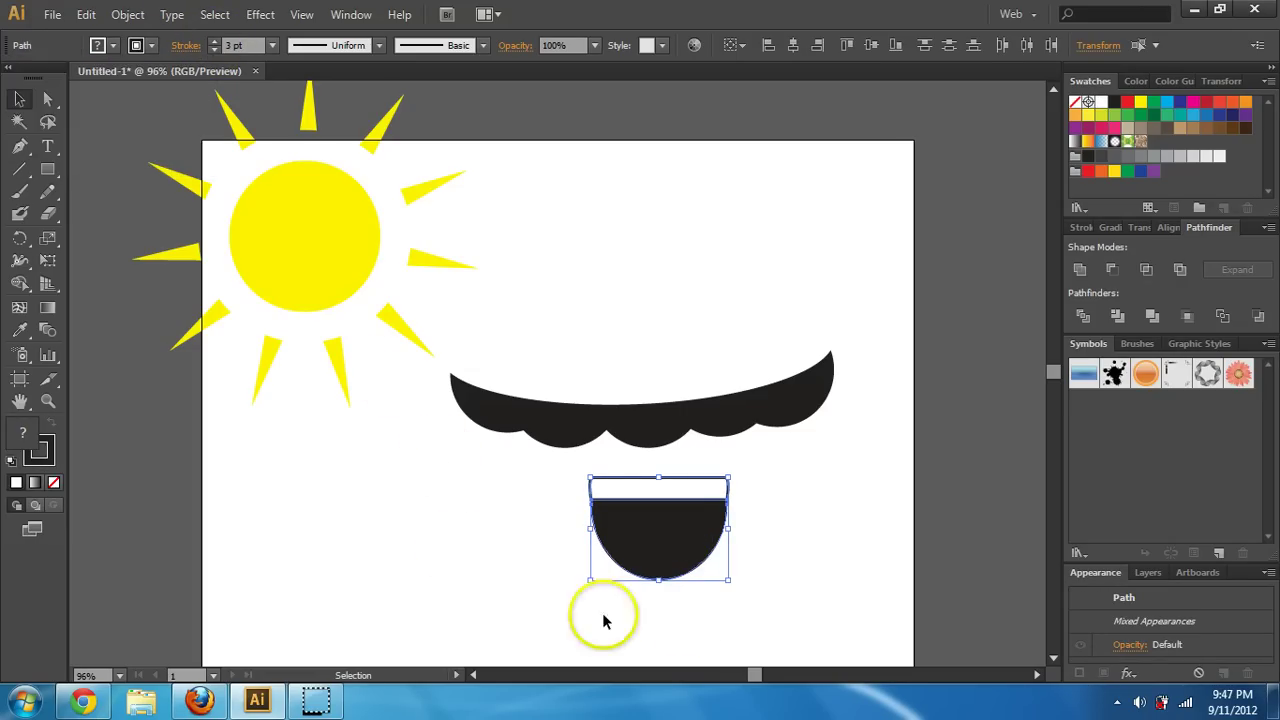
click(800, 540)
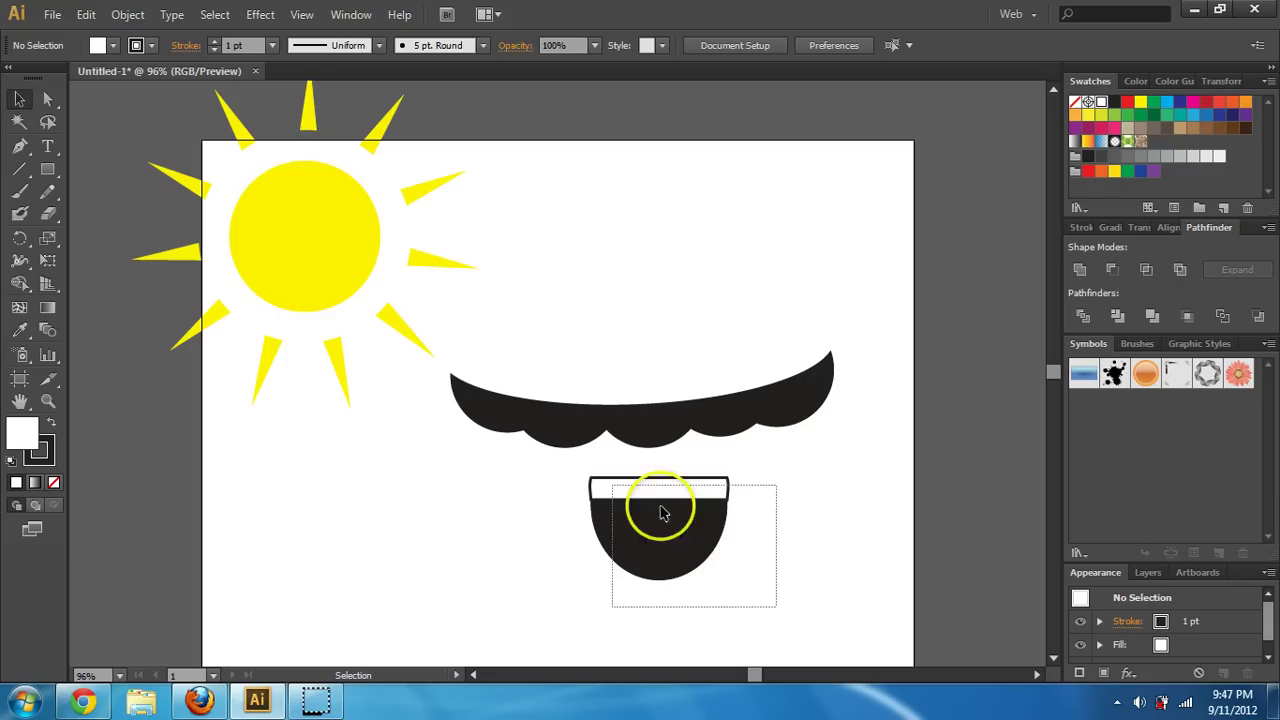
drag(660, 513, 566, 457)
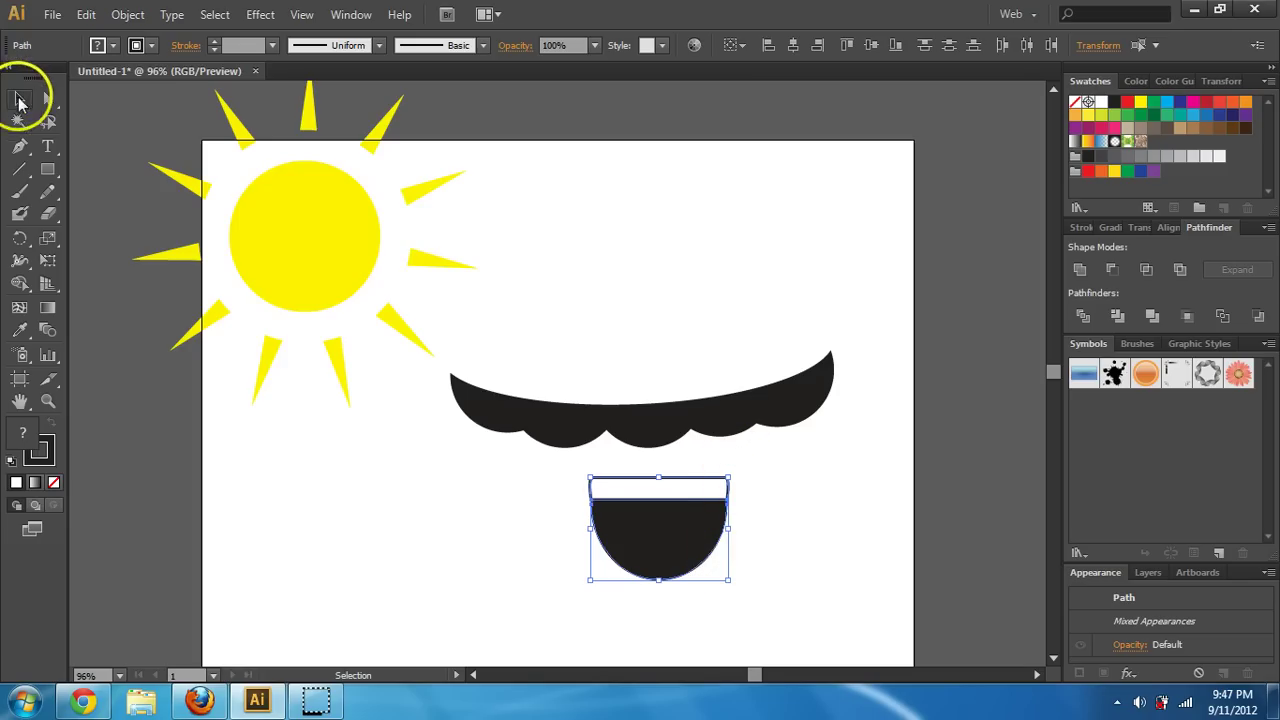
click(738, 598)
Tilt the strip and half-circle together slightly counter-clockwise
mouse_move(687, 488)
mouse_down()
mouse_move(723, 551)
mouse_move(738, 550)
mouse_move(680, 471)
mouse_up()
key(ctrl+z)
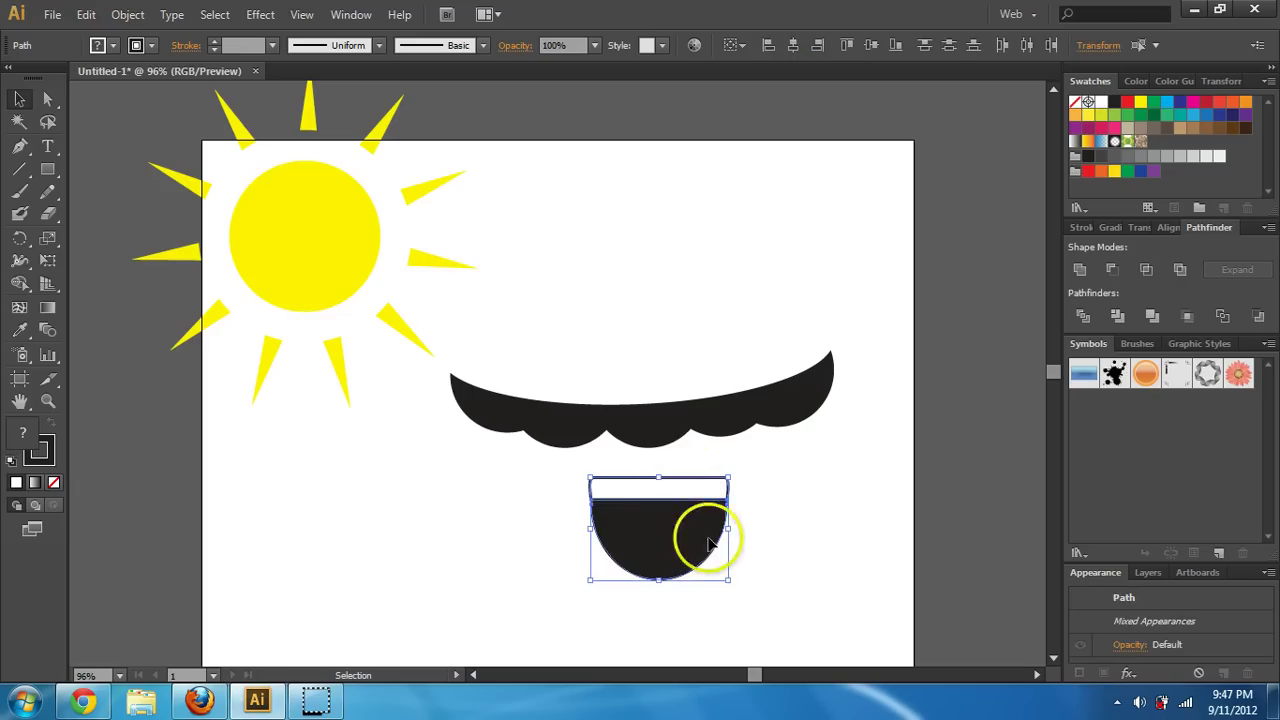
drag(731, 587, 731, 569)
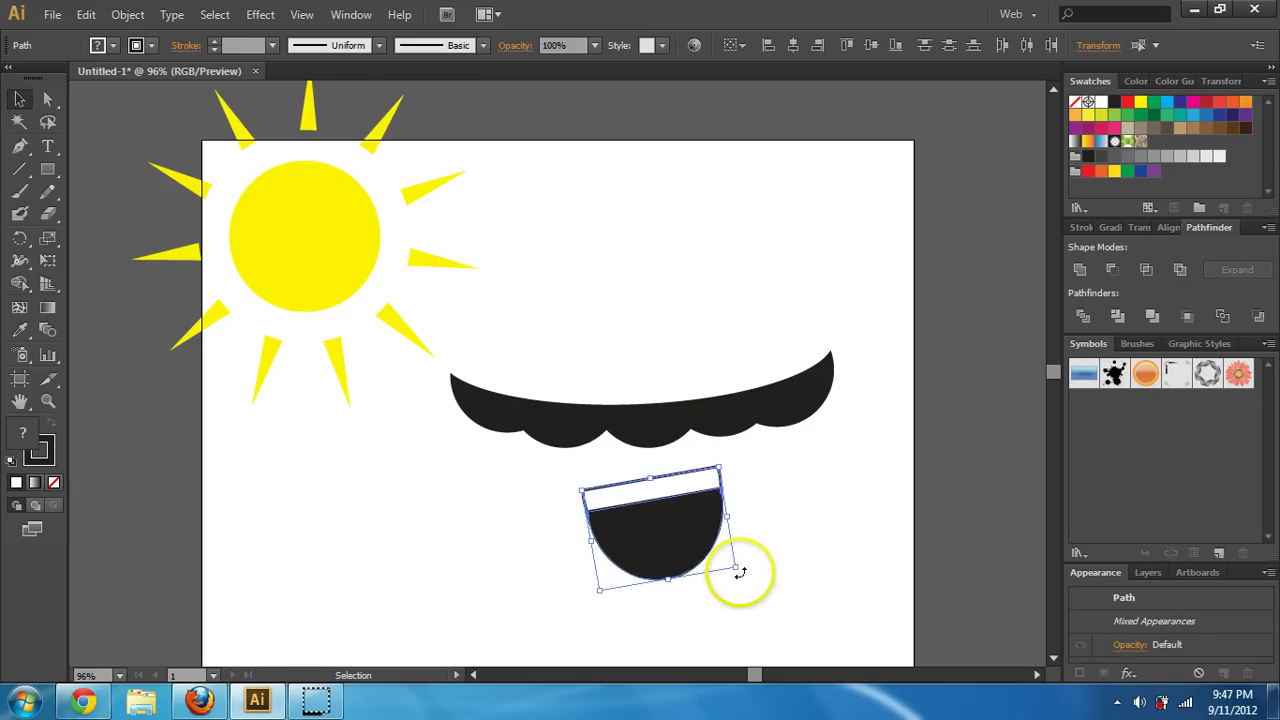
click(791, 591)
click(658, 546)
key(ctrl+z)
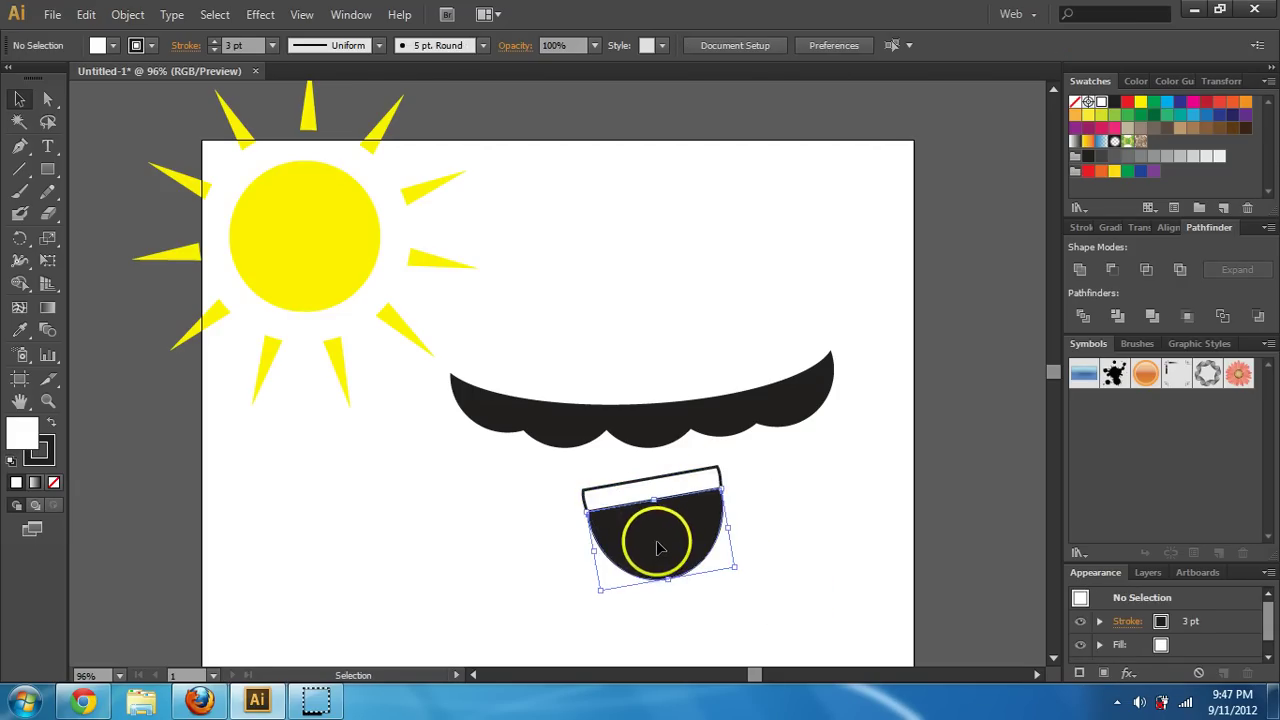
click(793, 553)
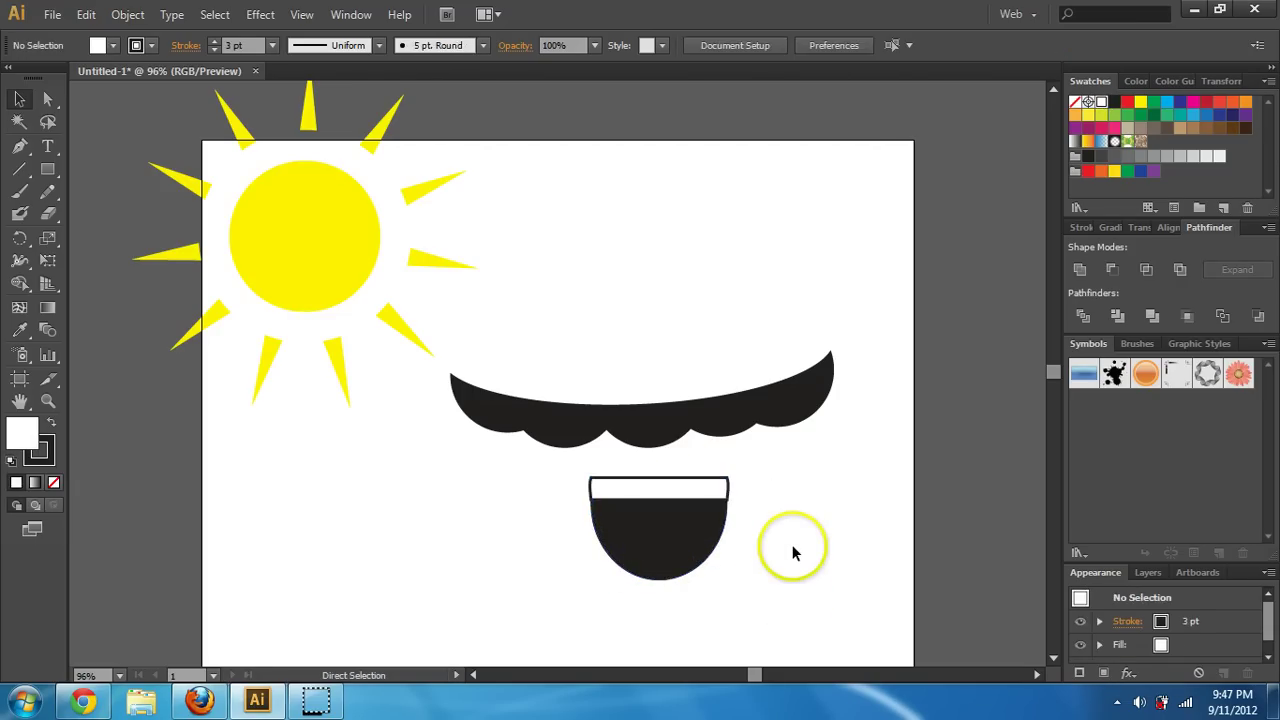
key(ctrl+shift+z)
click(790, 545)
Scale the black half-circle down to about 119.77 pt wide inside the rim
click(703, 557)
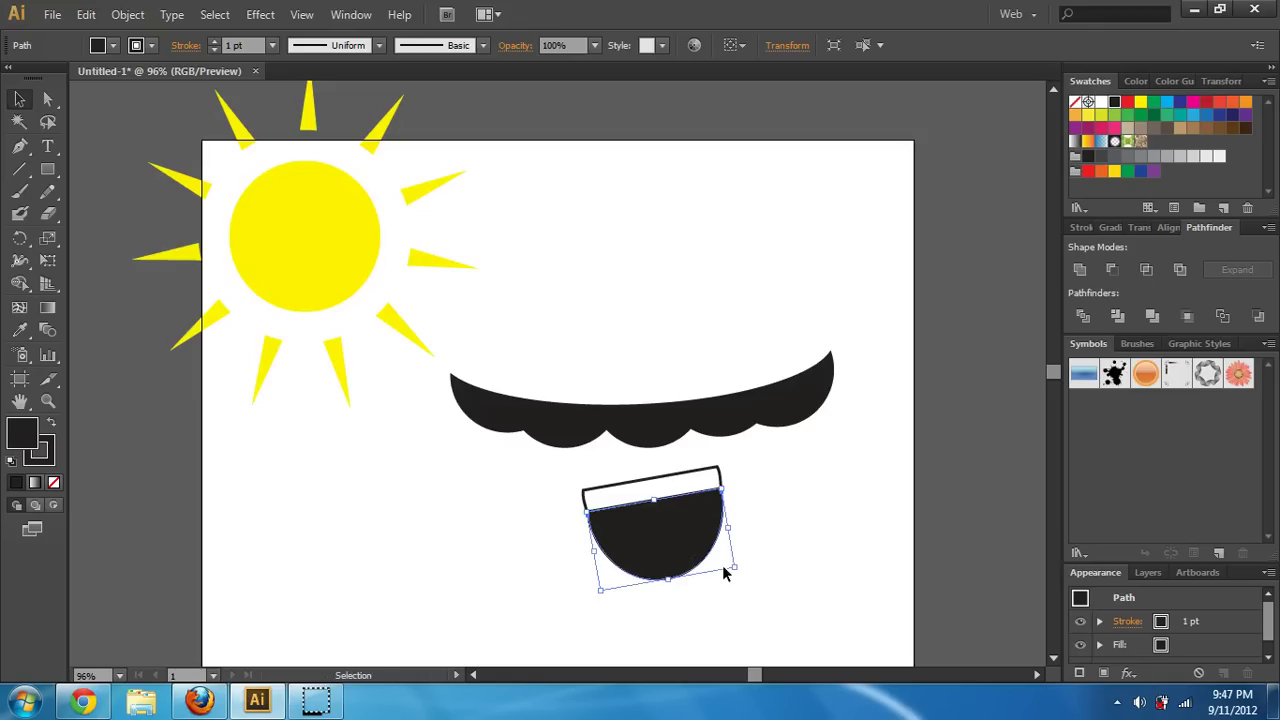
drag(724, 567, 729, 565)
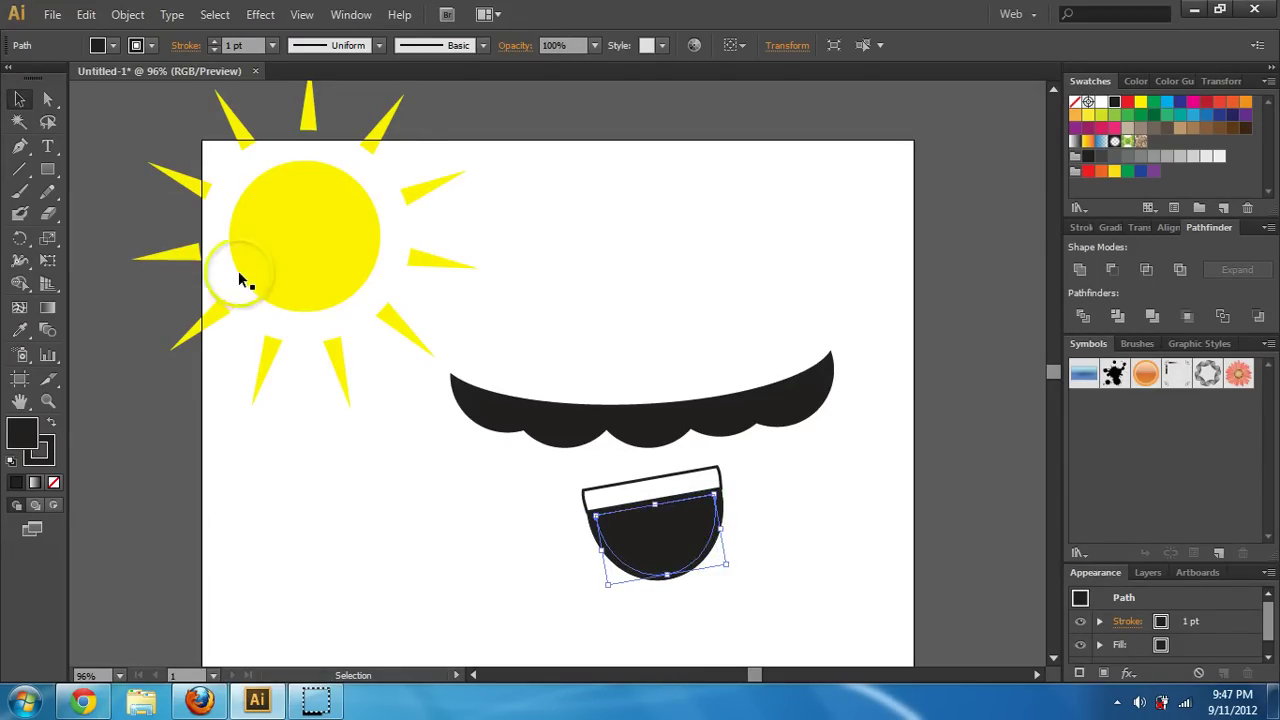
click(113, 45)
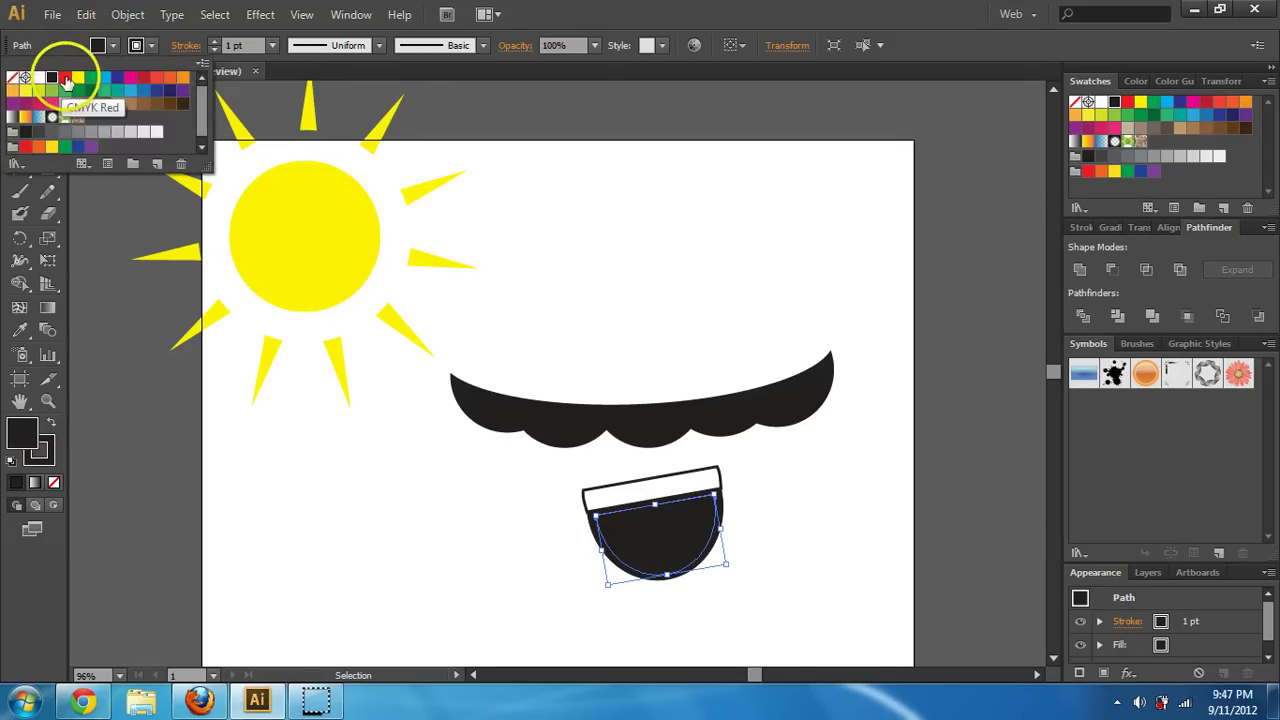
Fill the inner half-circle red
click(65, 78)
click(400, 498)
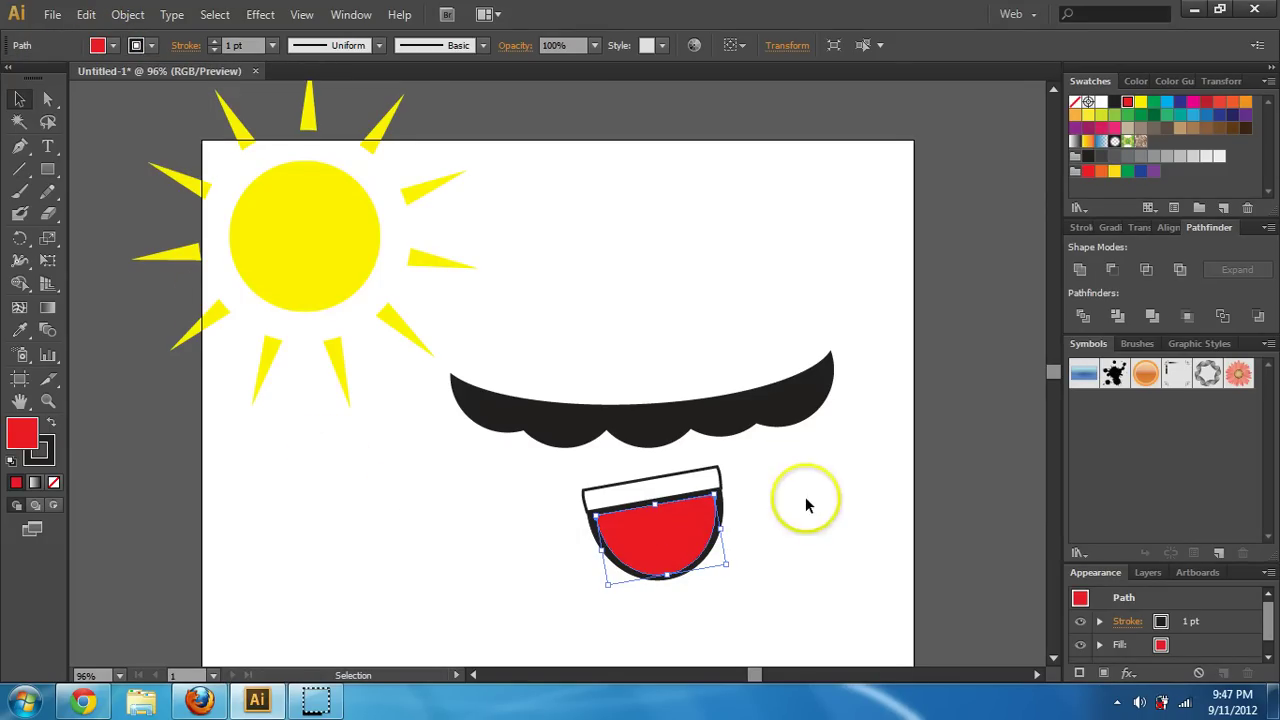
click(797, 563)
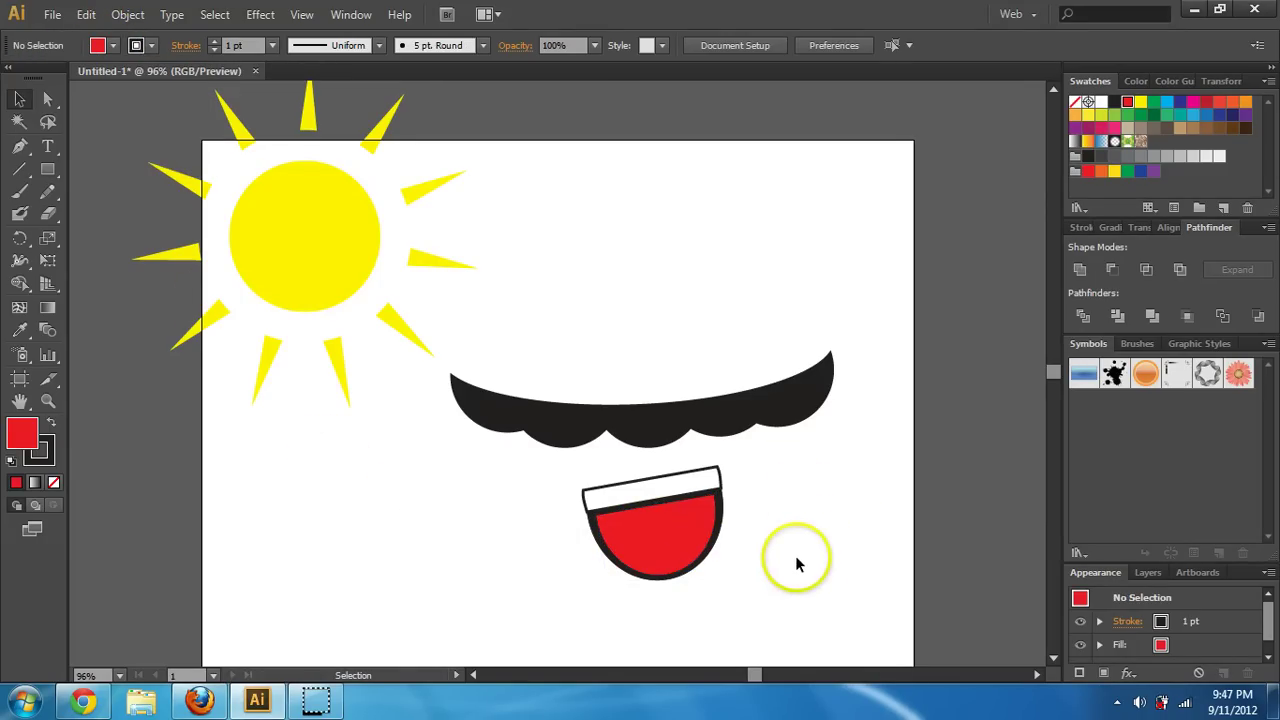
Apply a linear gradient to the mouth, remove its black stop, and set the angle to 100°
click(695, 546)
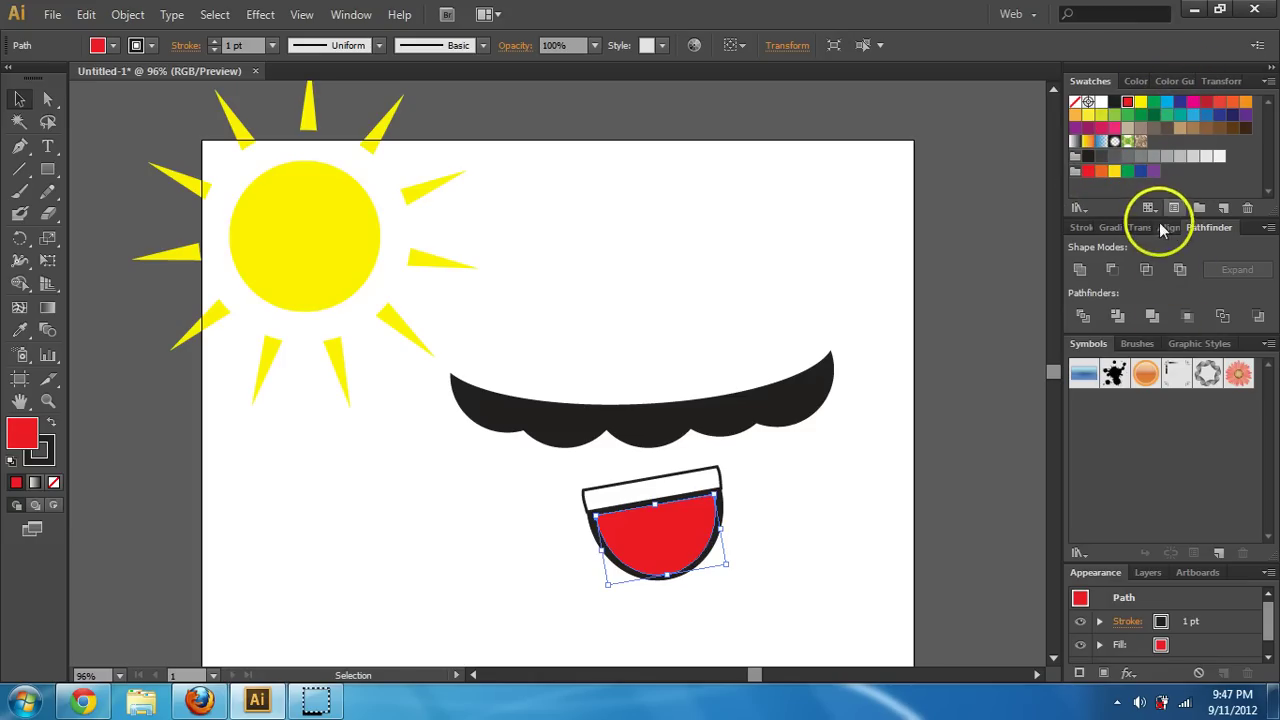
click(1112, 228)
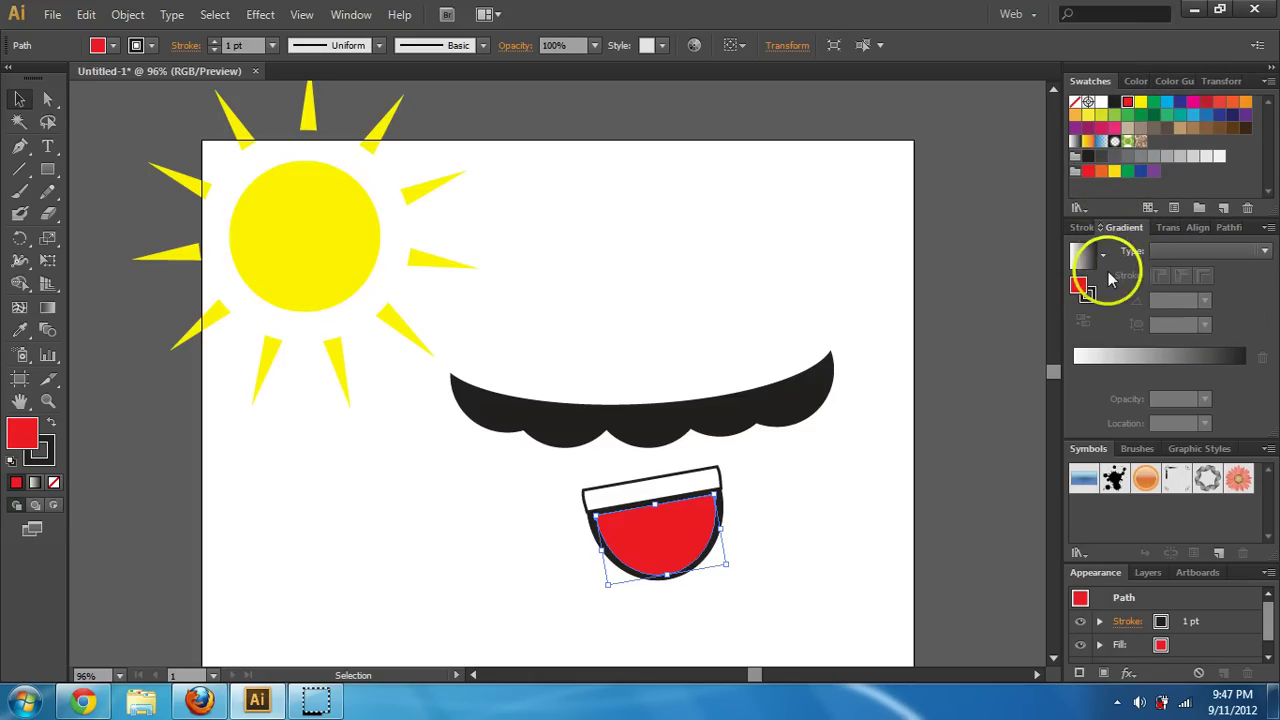
click(1200, 357)
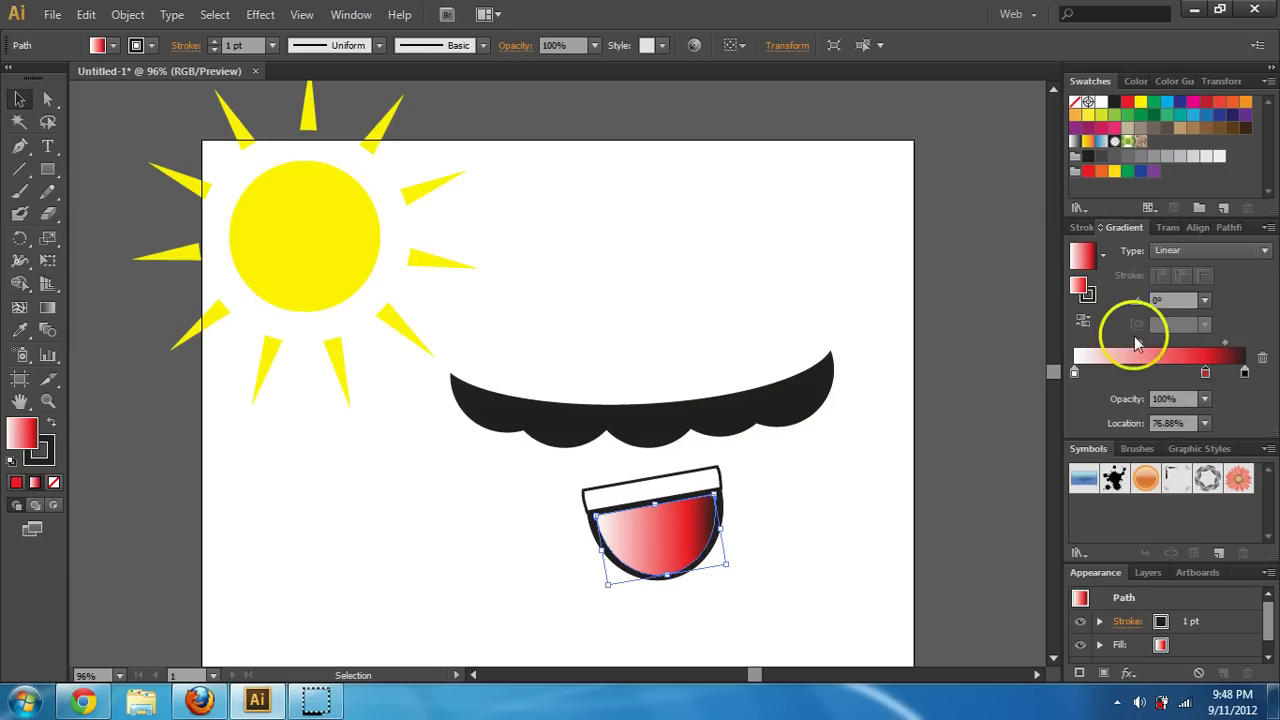
drag(1244, 373, 1260, 422)
click(1178, 300)
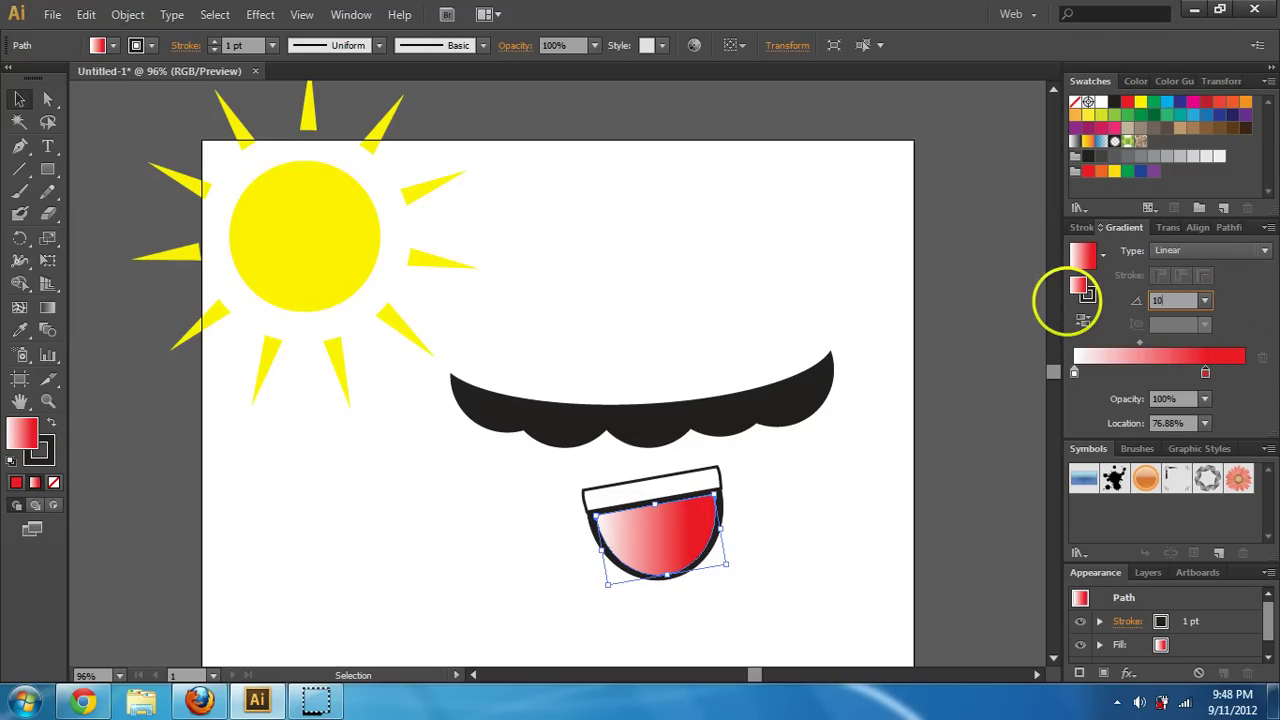
text(10)
key(Return)
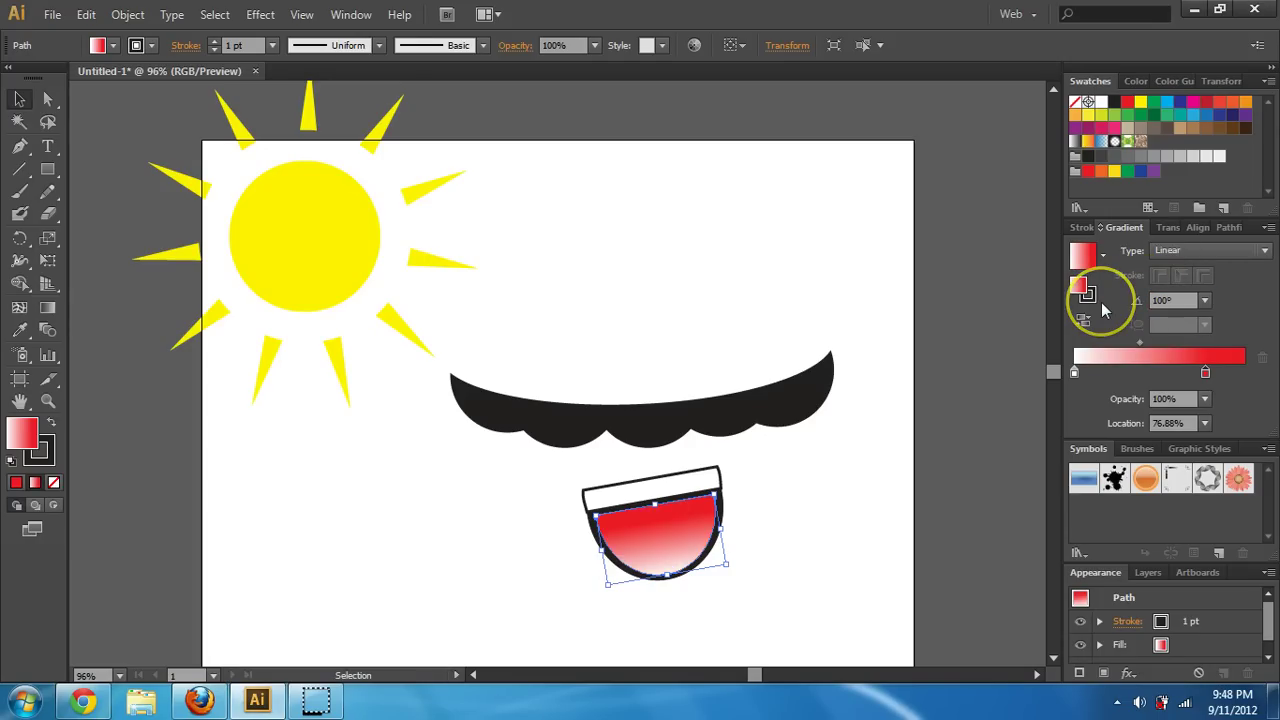
Make the gradient stops red and light pink, shifting the midpoint left
drag(1206, 101, 1071, 423)
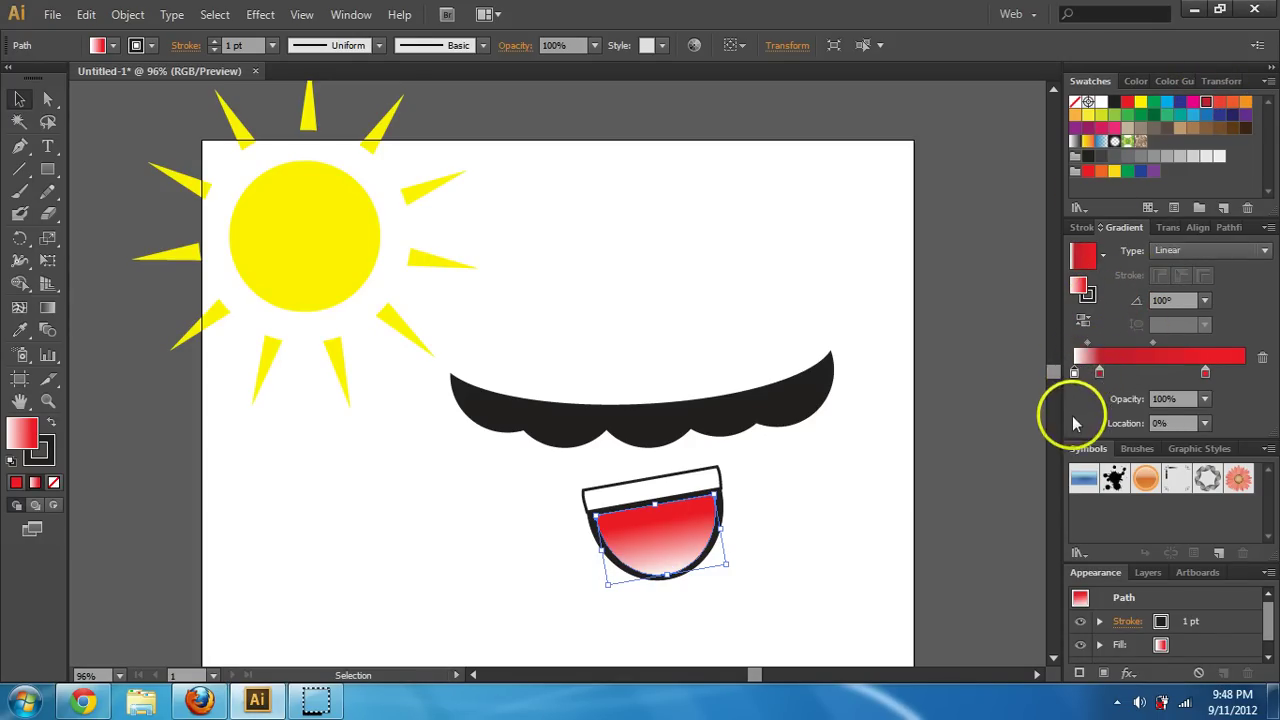
click(1078, 372)
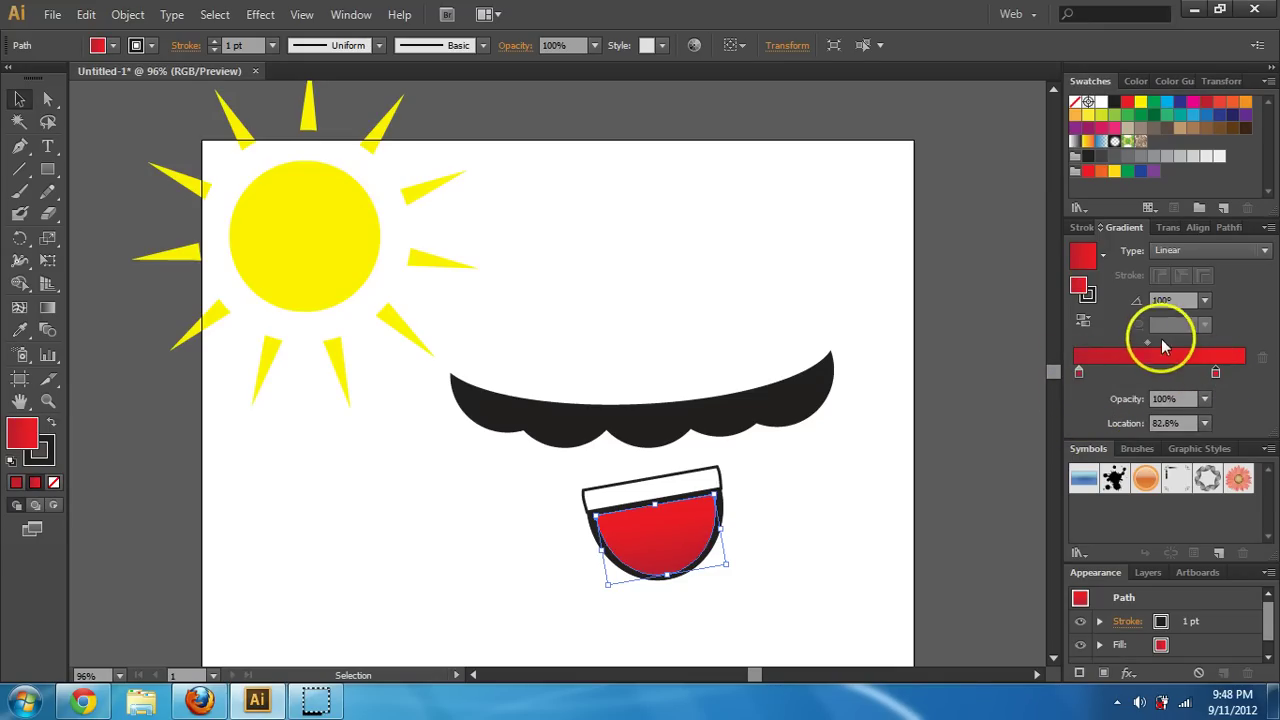
click(1215, 373)
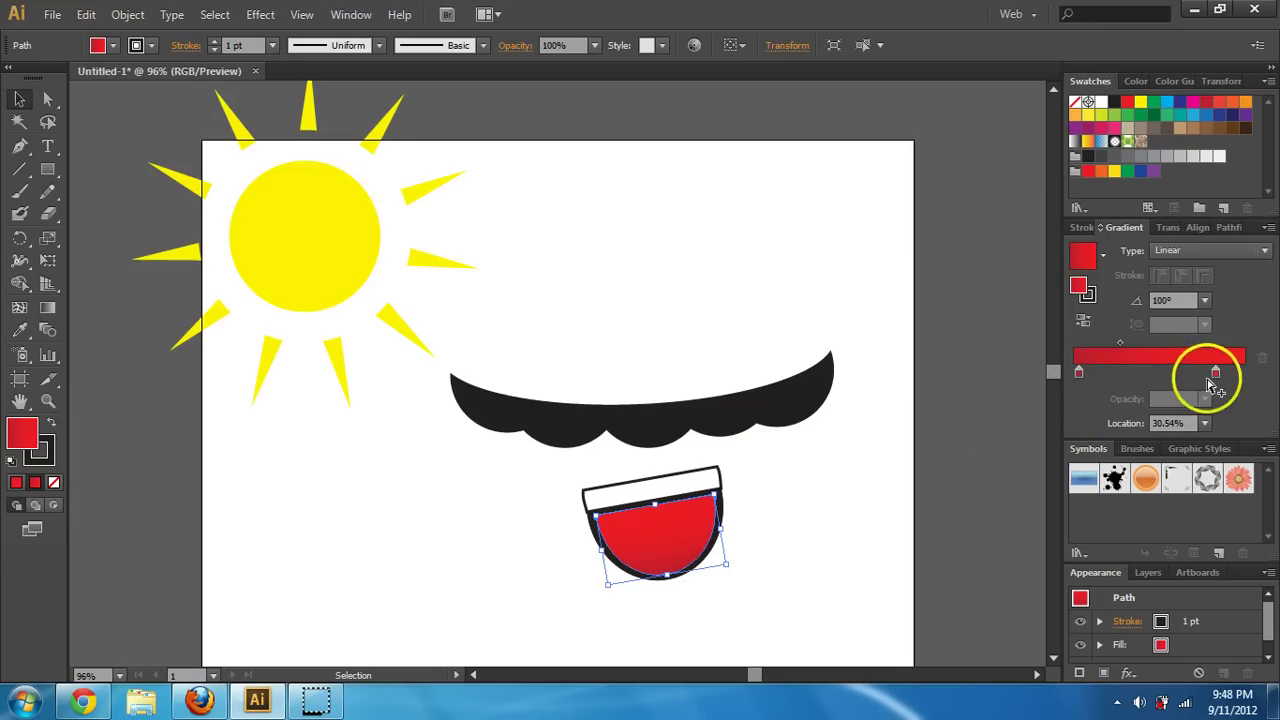
double_click(1217, 373)
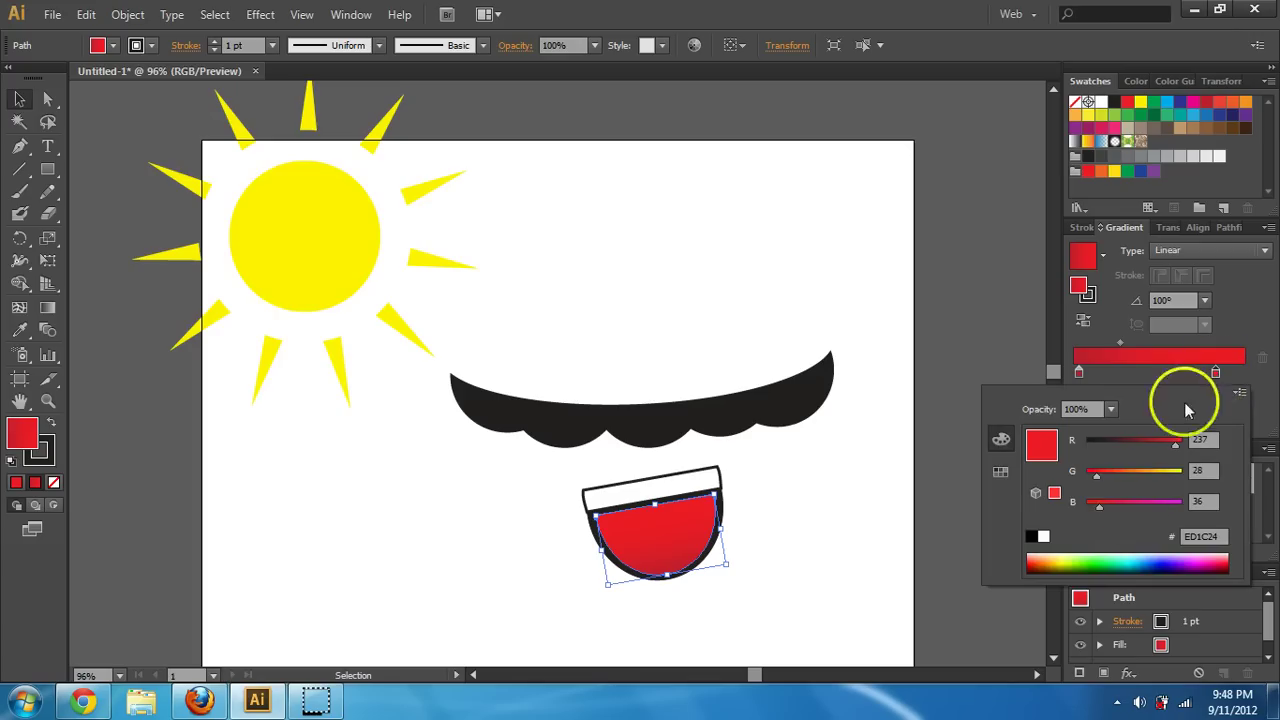
click(1036, 550)
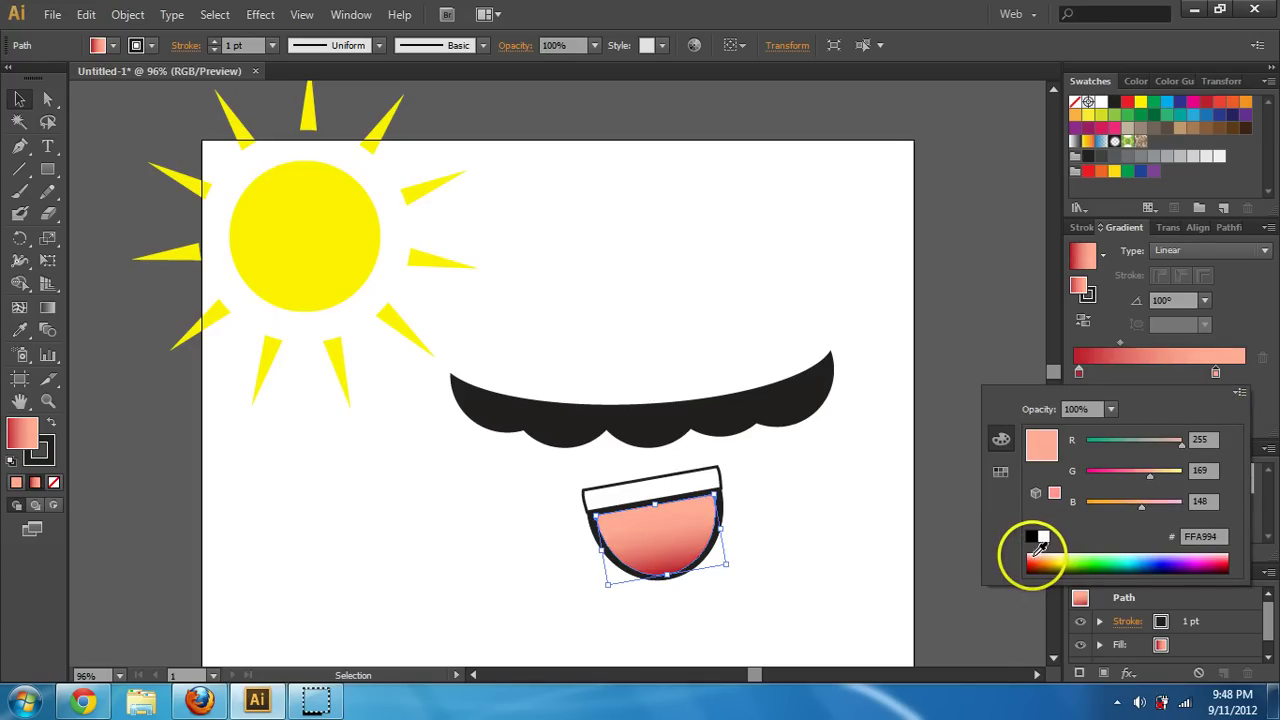
click(1042, 553)
drag(1042, 553, 1037, 548)
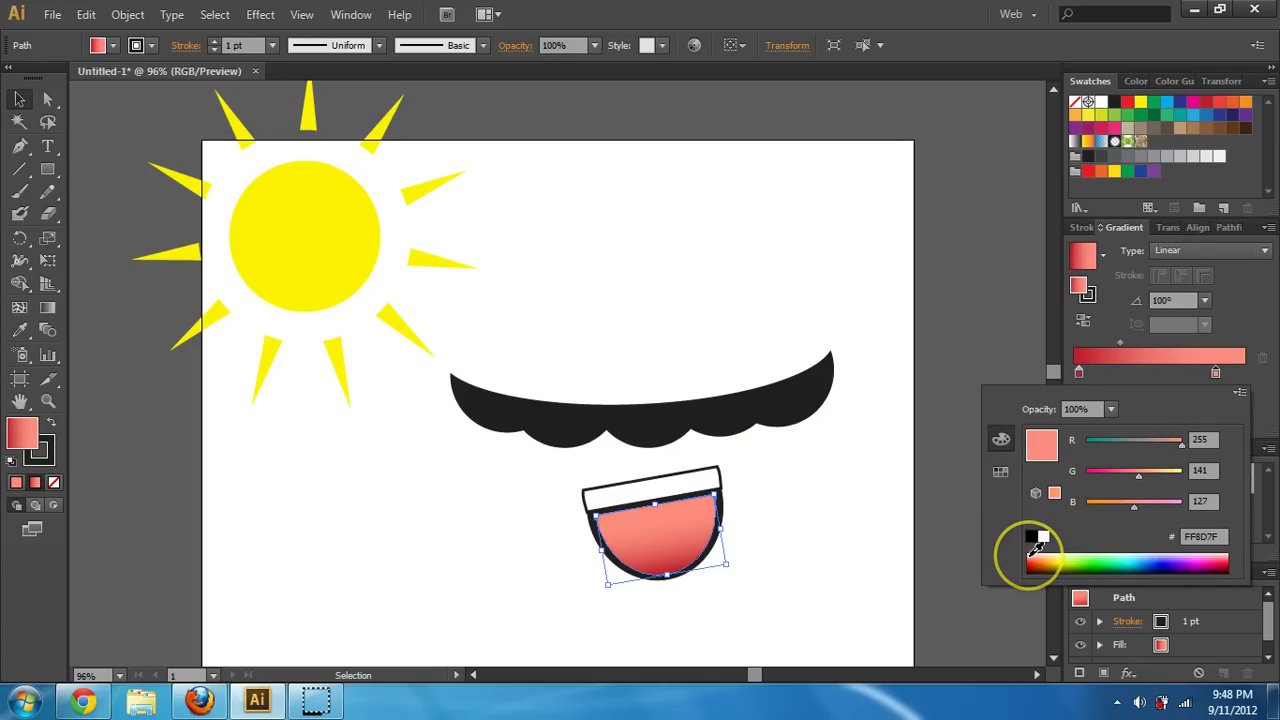
click(1118, 343)
drag(1121, 346, 1111, 344)
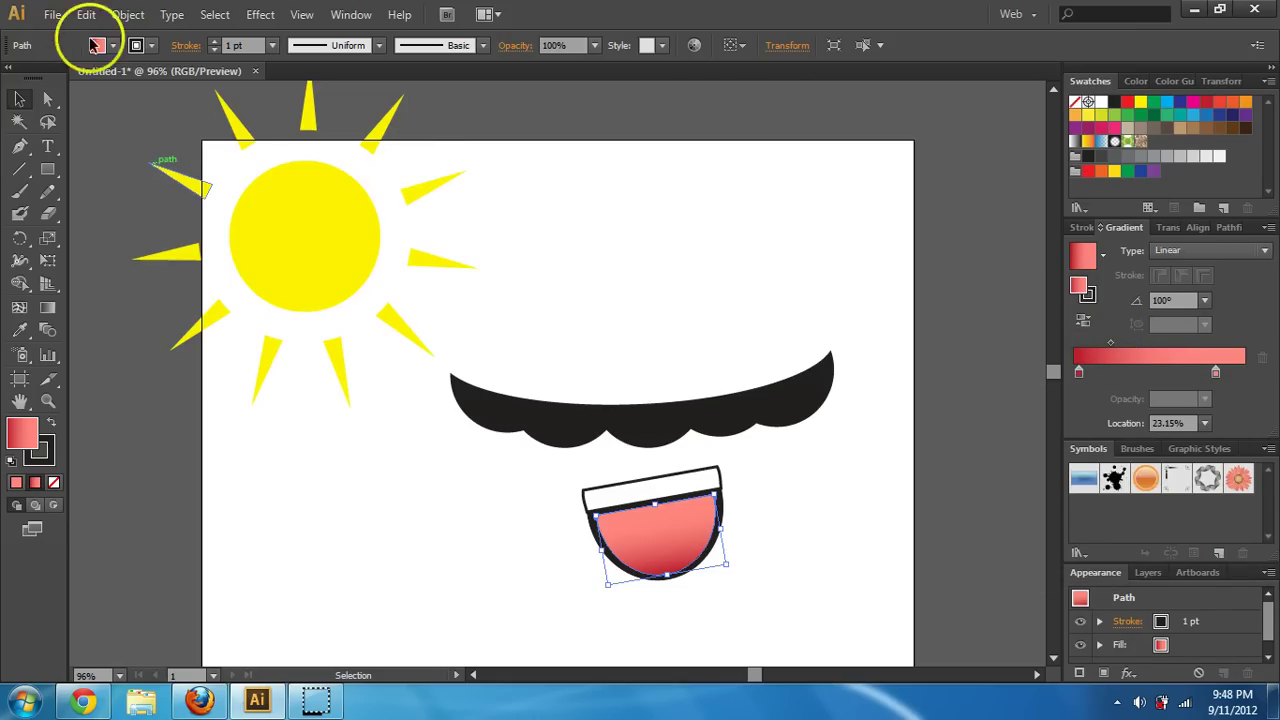
click(882, 571)
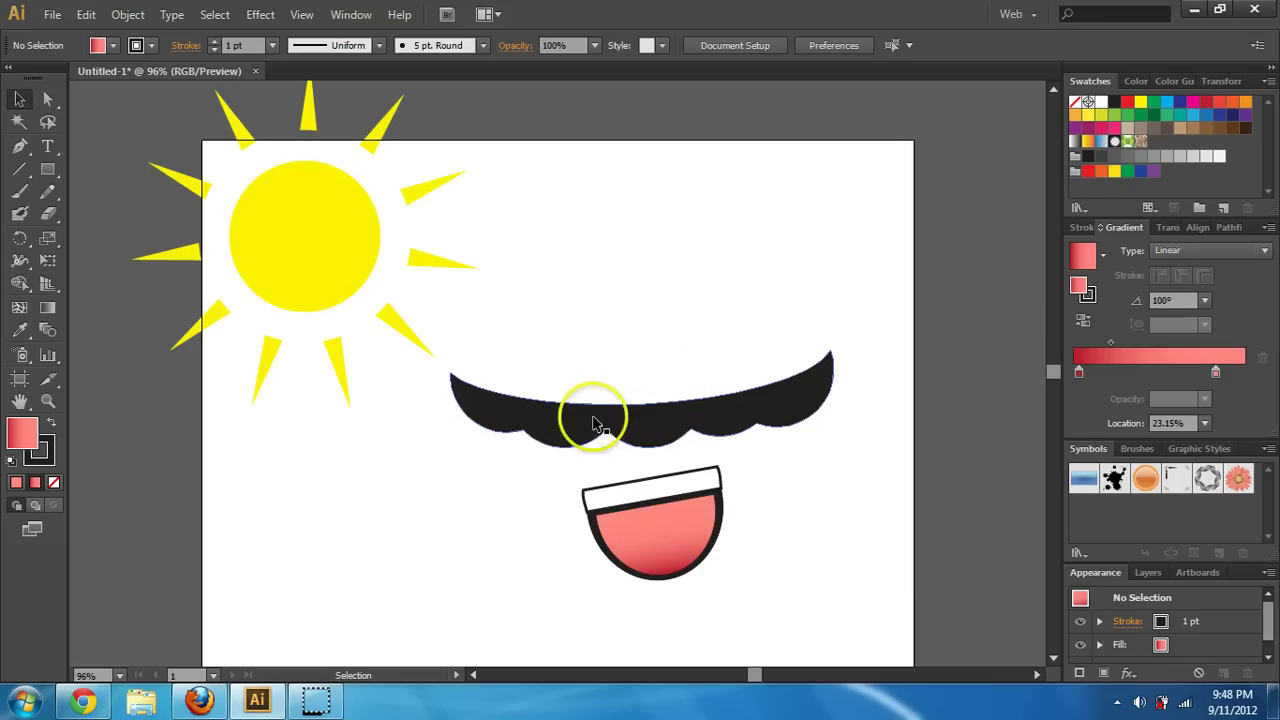
Tilt the mustache about 8 degrees and move it slightly down
click(763, 417)
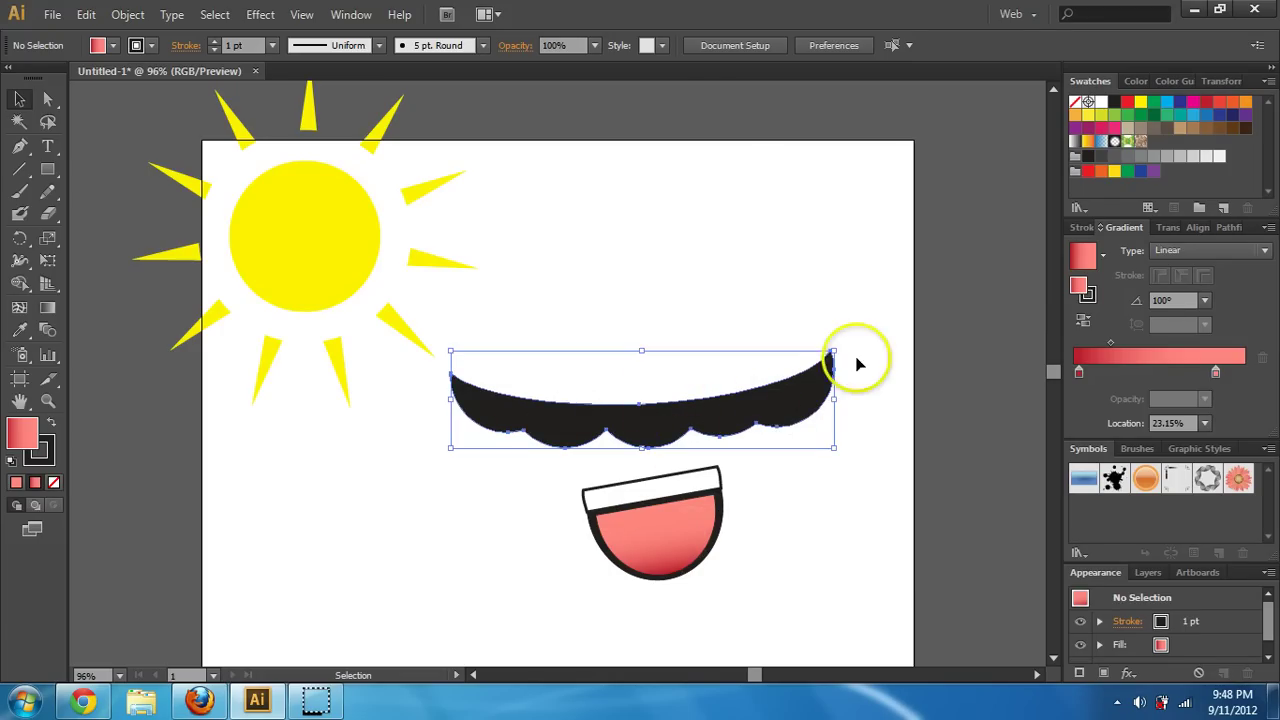
drag(831, 347, 812, 323)
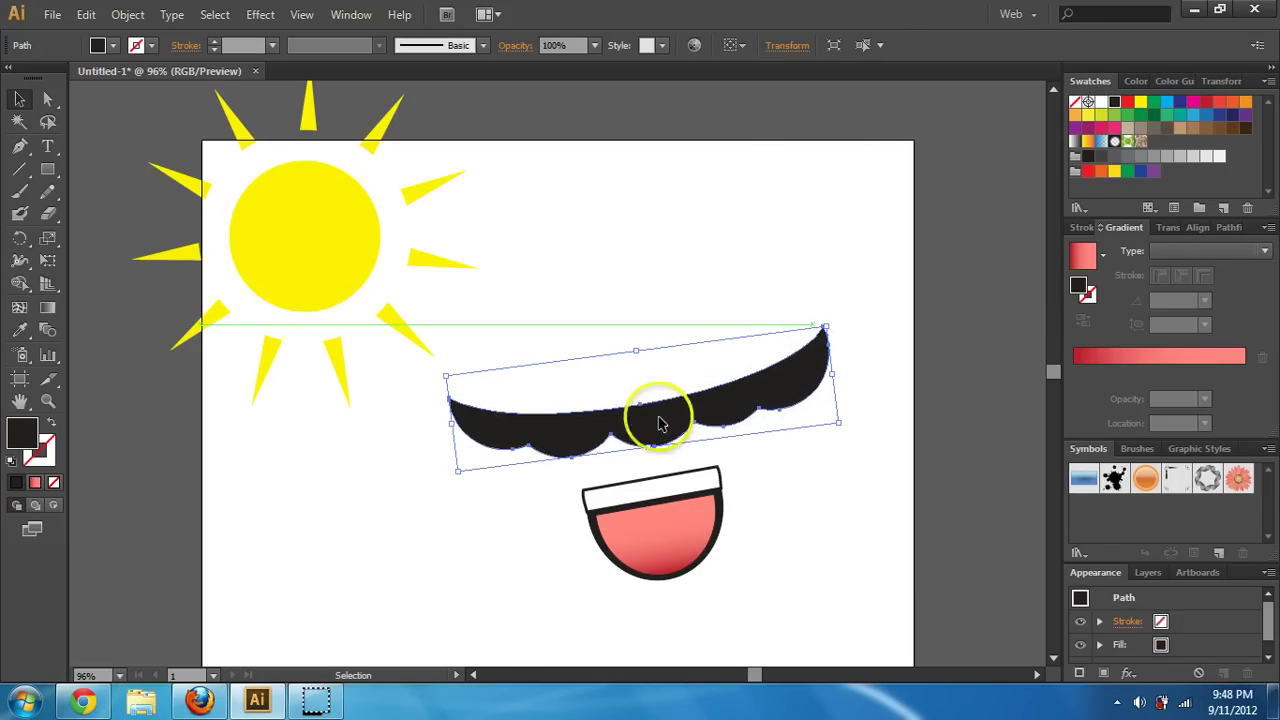
drag(657, 423, 651, 449)
click(637, 307)
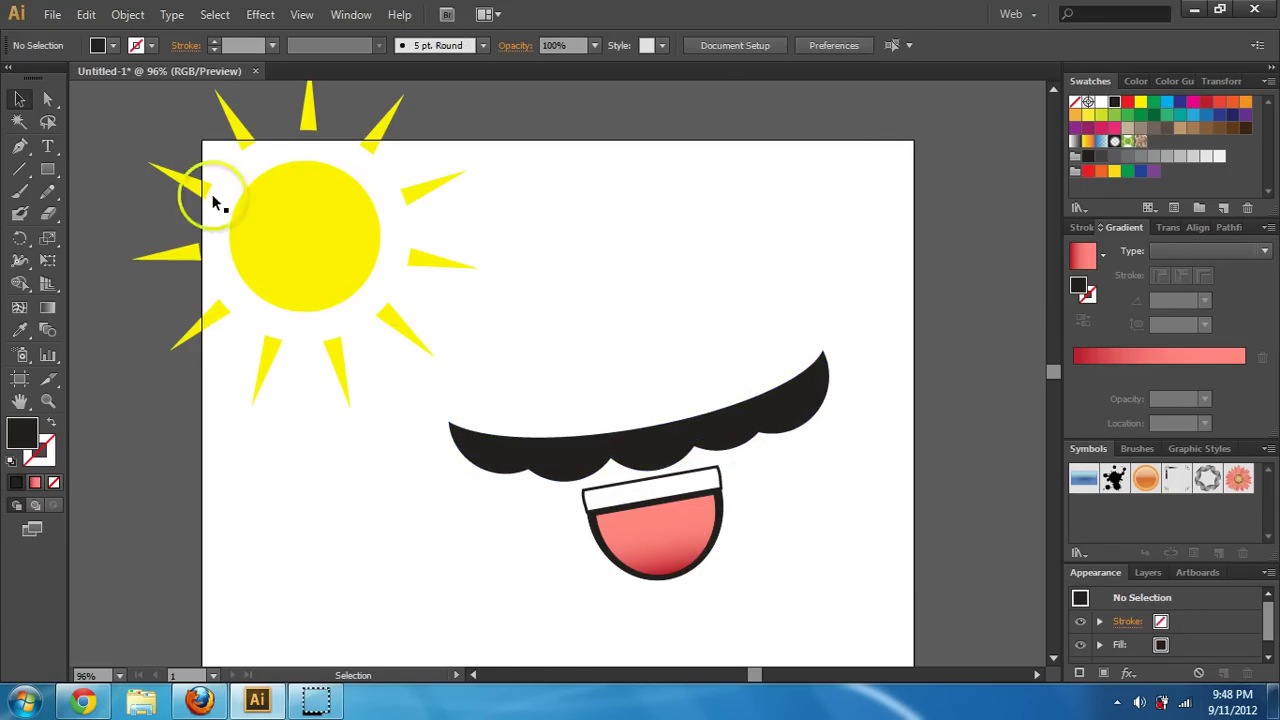
Draw an ellipse above the mustache for the nose and give it a gradient fill
scroll(180, 190, up, 1)
click(50, 172)
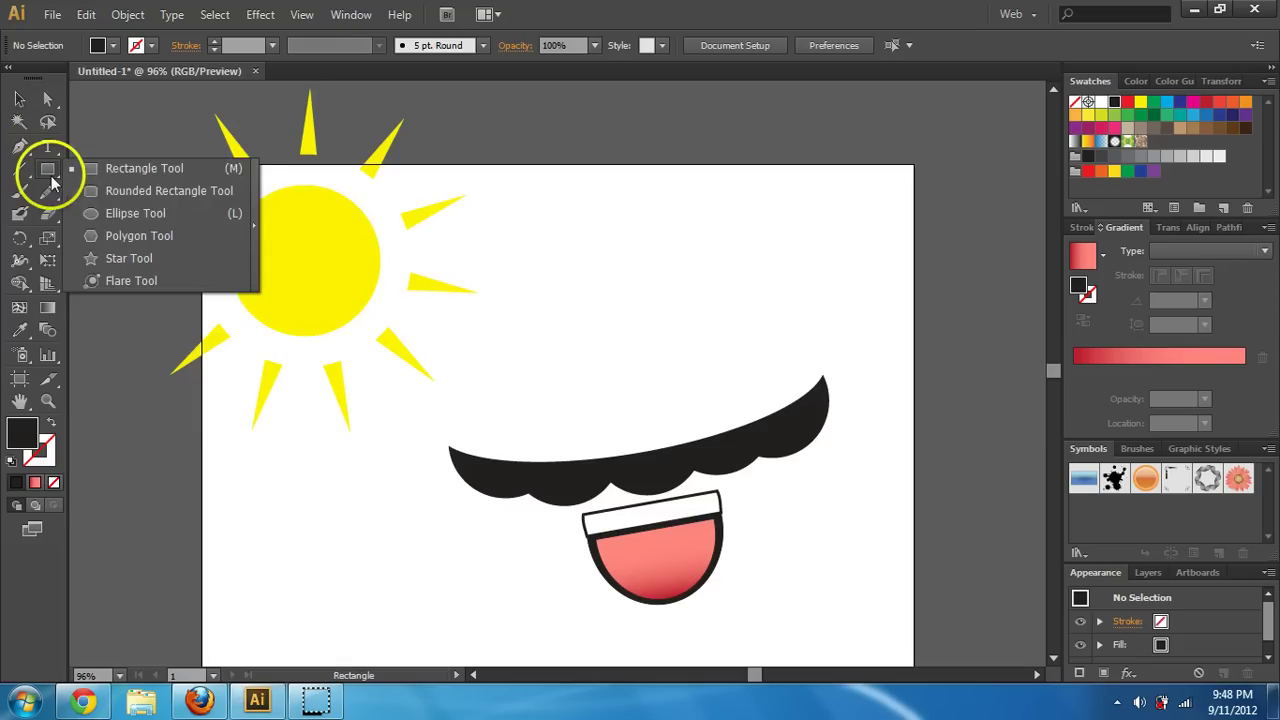
click(133, 213)
drag(566, 314, 687, 430)
click(19, 99)
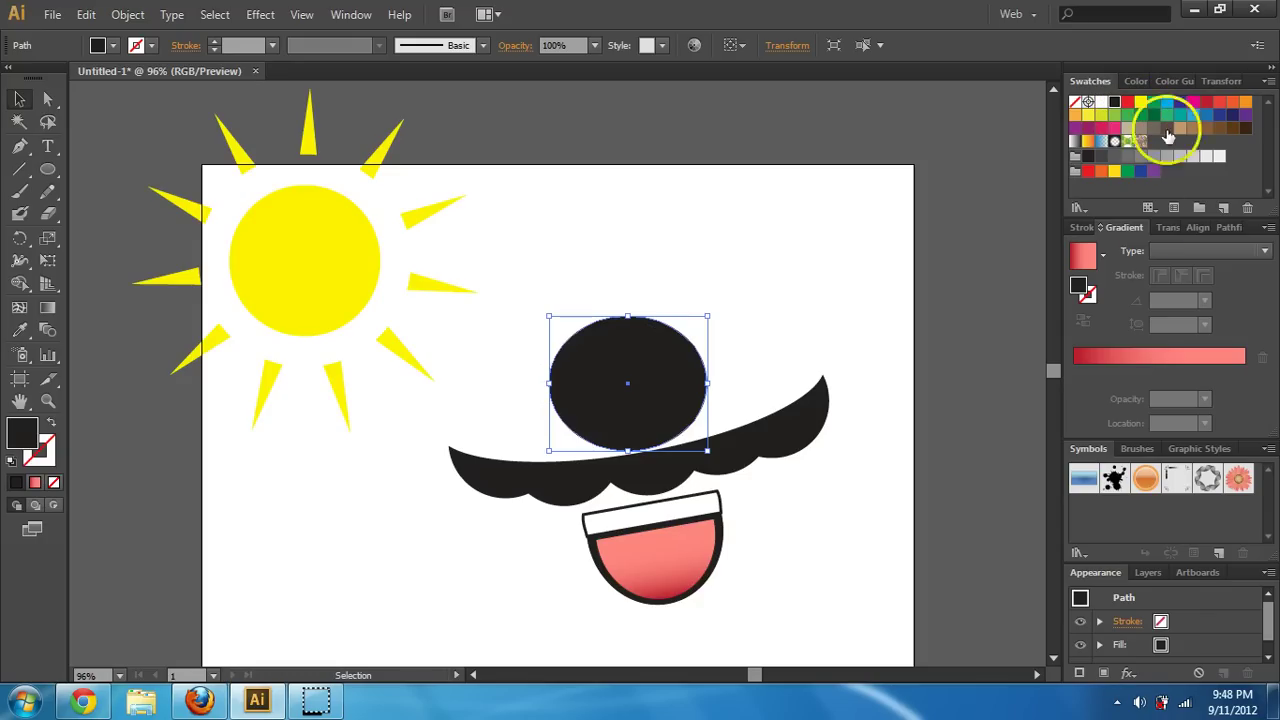
click(1099, 360)
Set both nose gradient stops to shades of light peach
click(1079, 375)
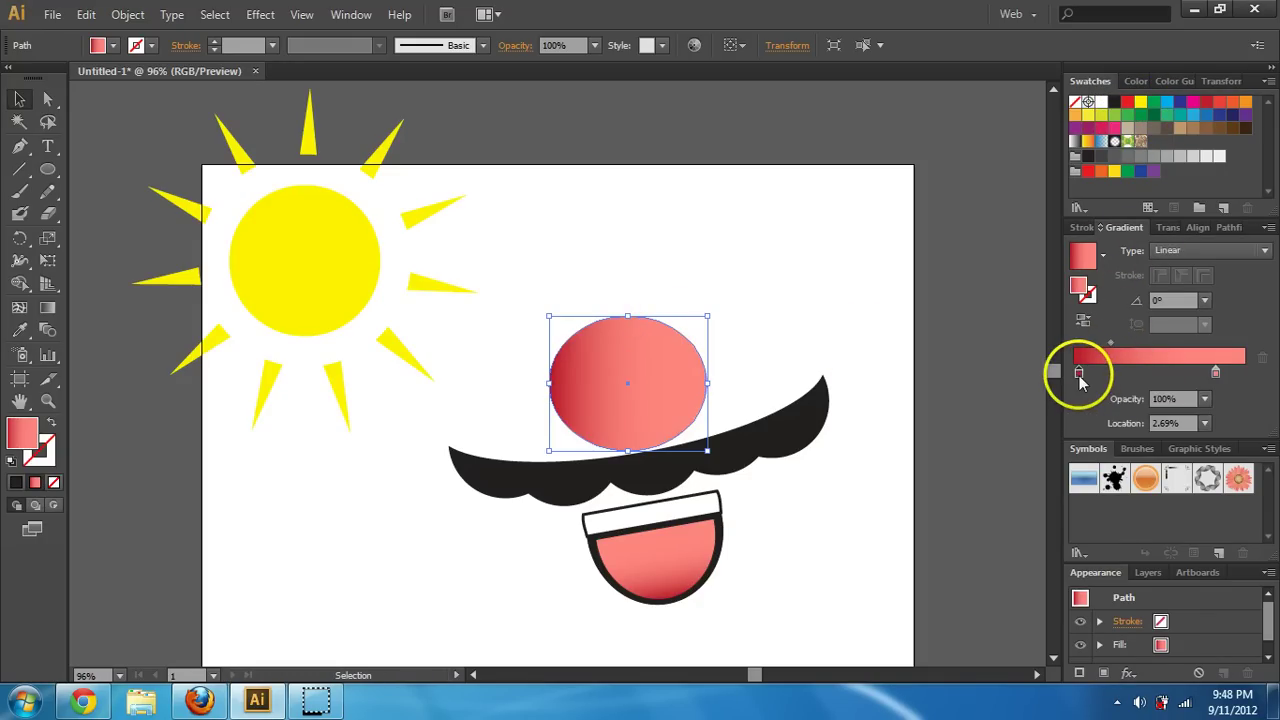
double_click(1079, 375)
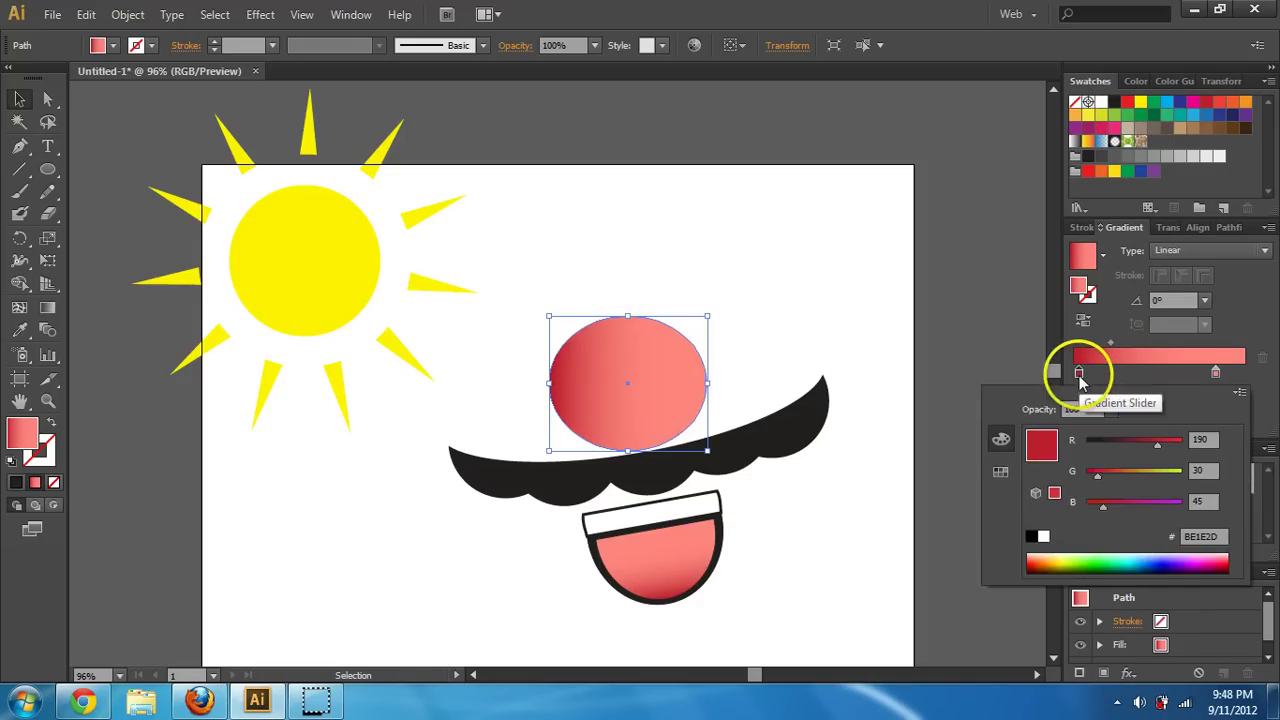
click(1044, 552)
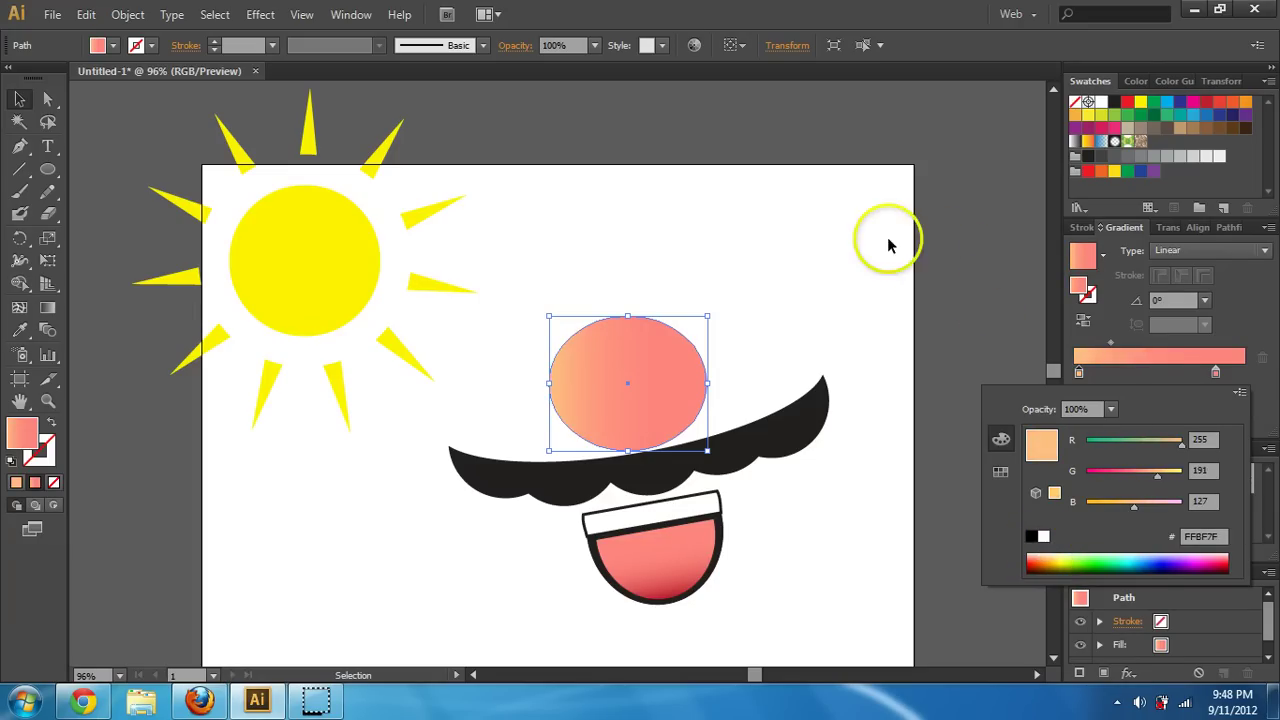
click(889, 243)
double_click(1215, 372)
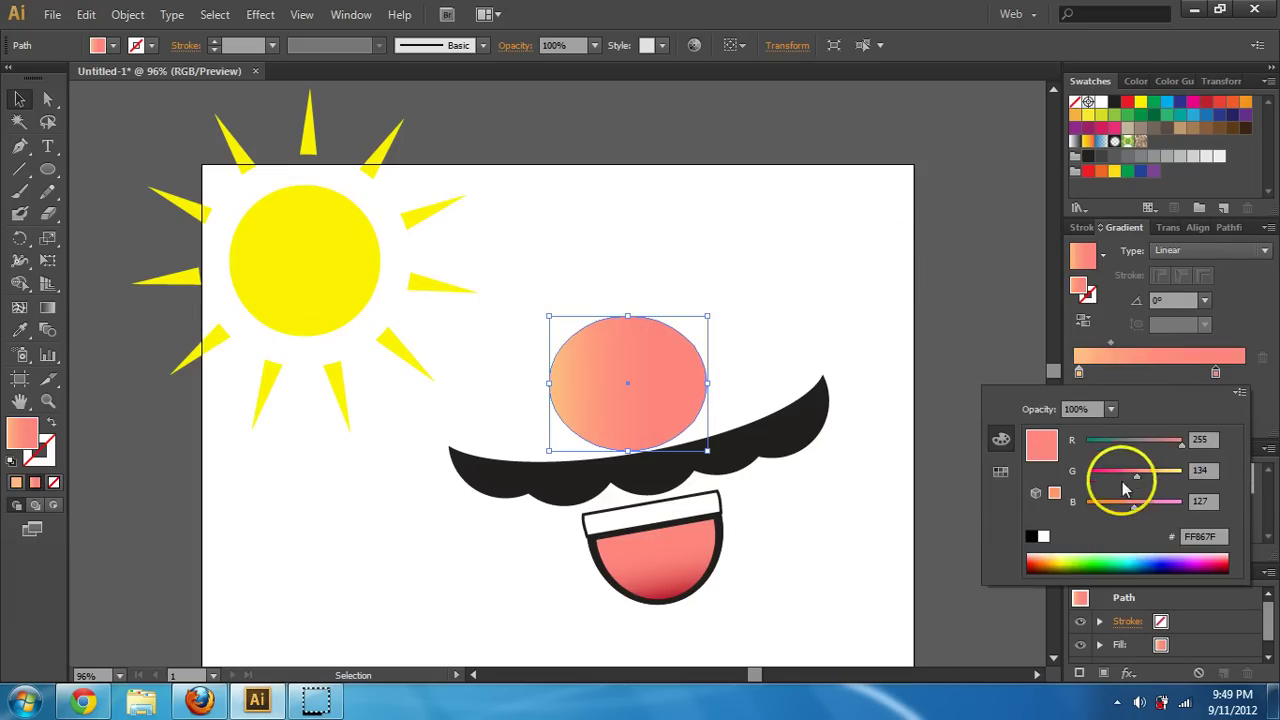
click(1046, 553)
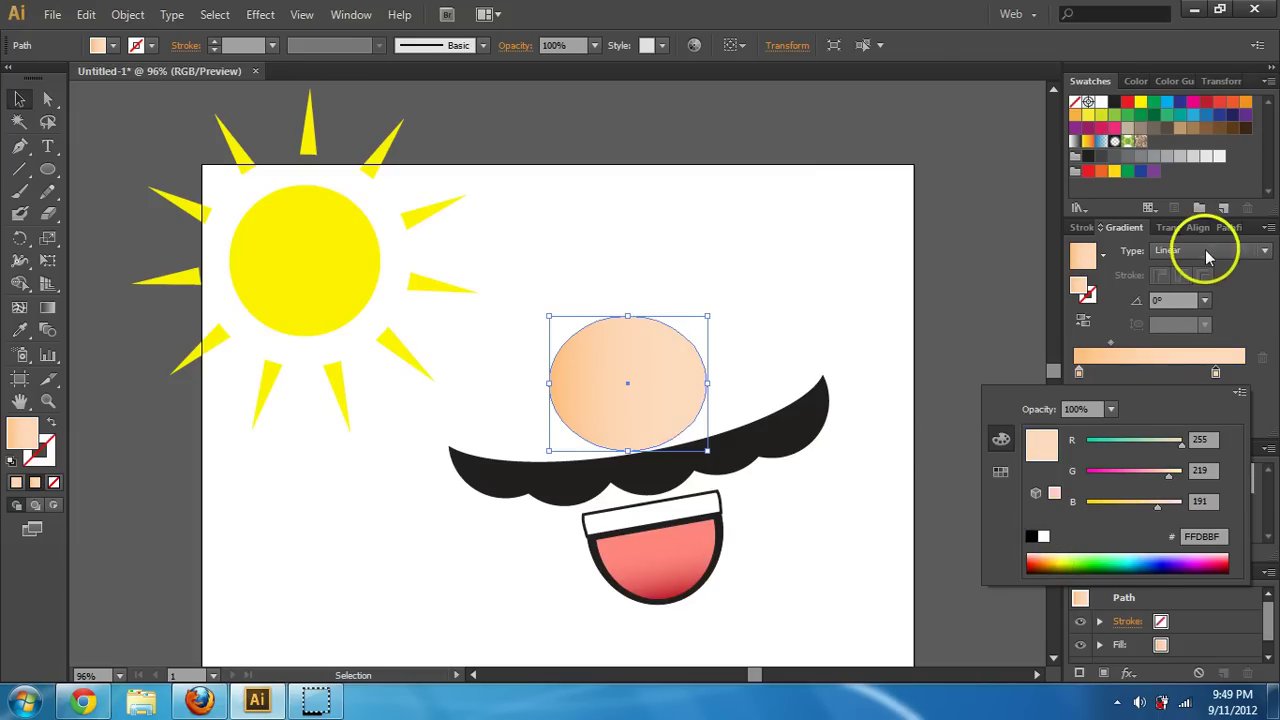
click(1205, 250)
Make the nose gradient radial with the light stop at the start and midpoint nudged left
click(1208, 259)
click(1200, 277)
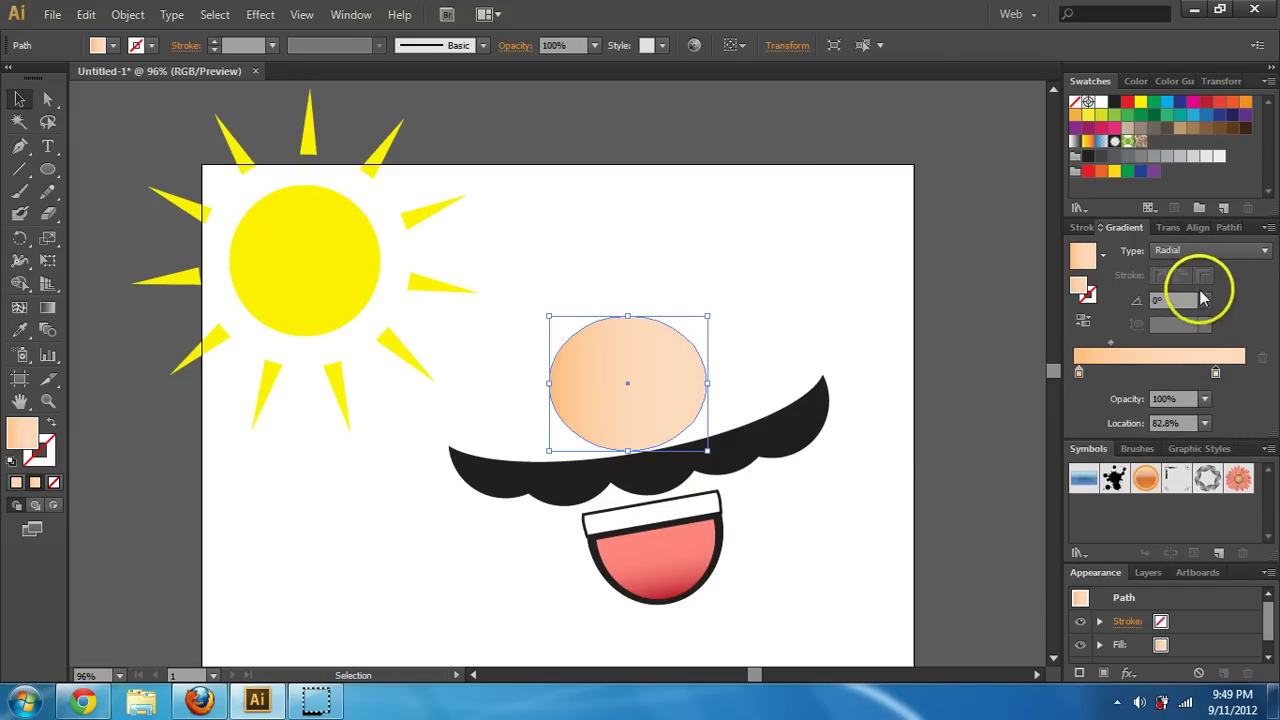
drag(1217, 376, 1270, 385)
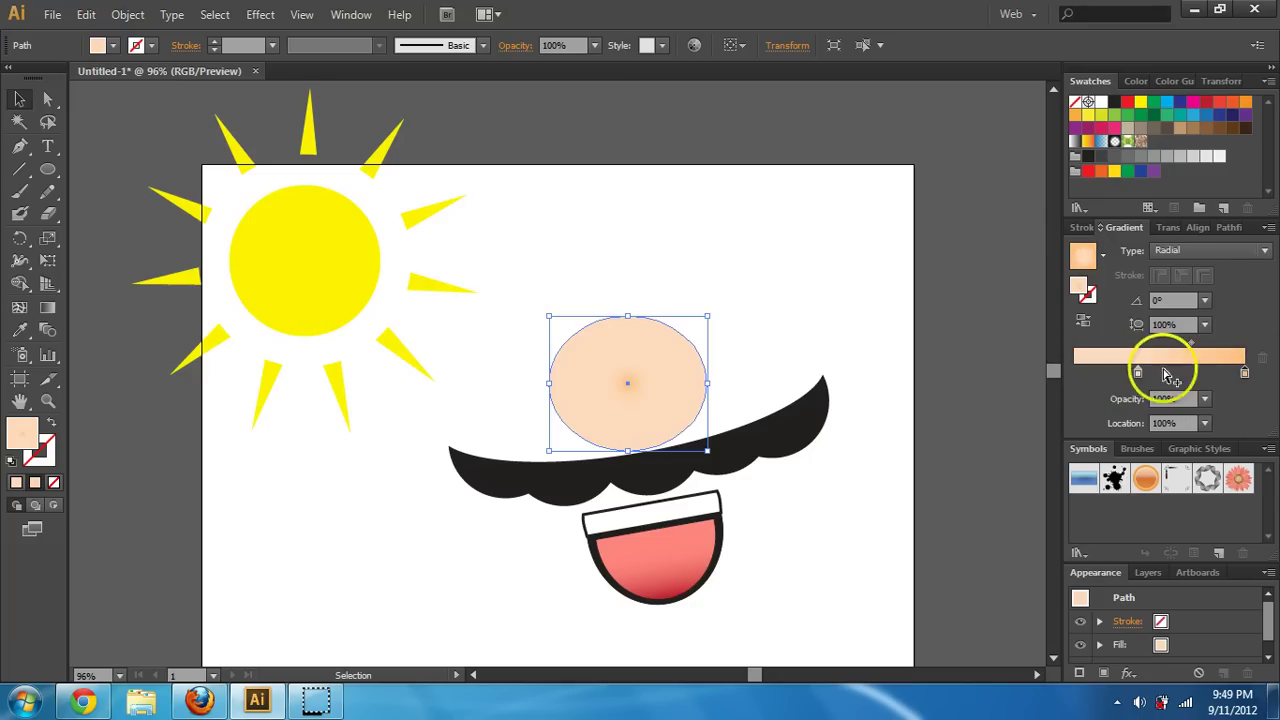
drag(1165, 375, 1046, 360)
click(1158, 346)
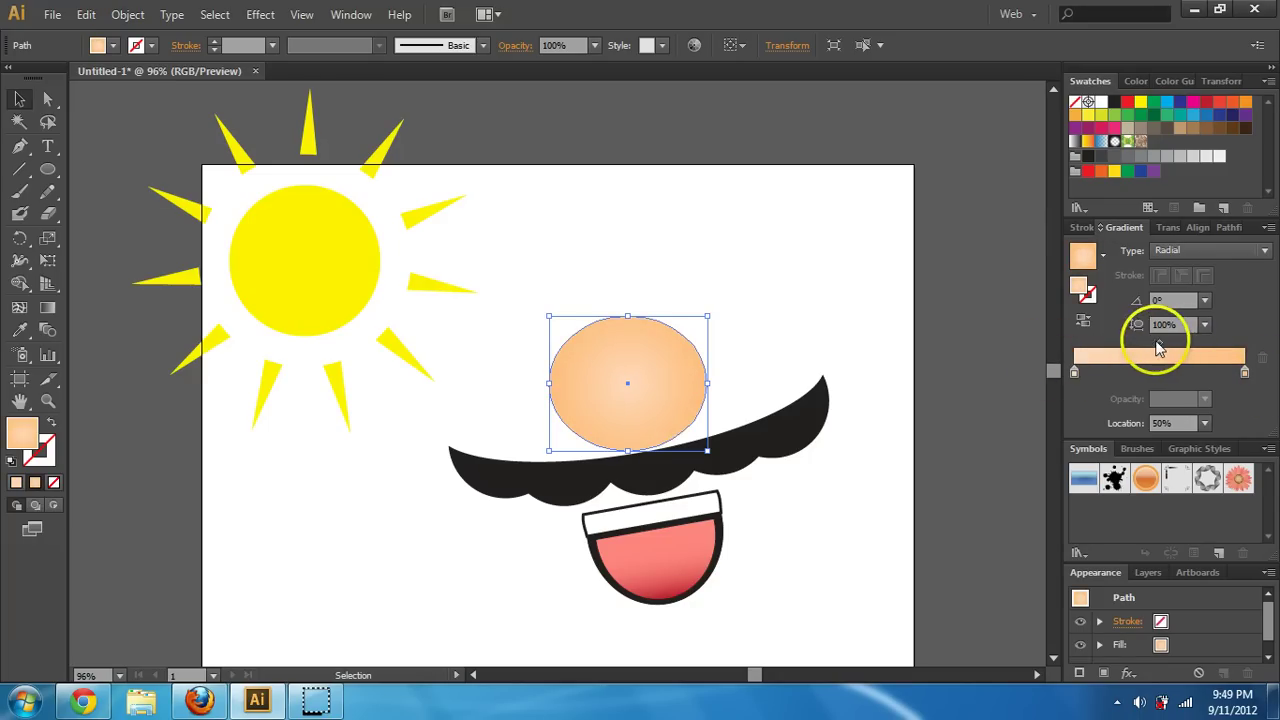
drag(1158, 346, 1155, 344)
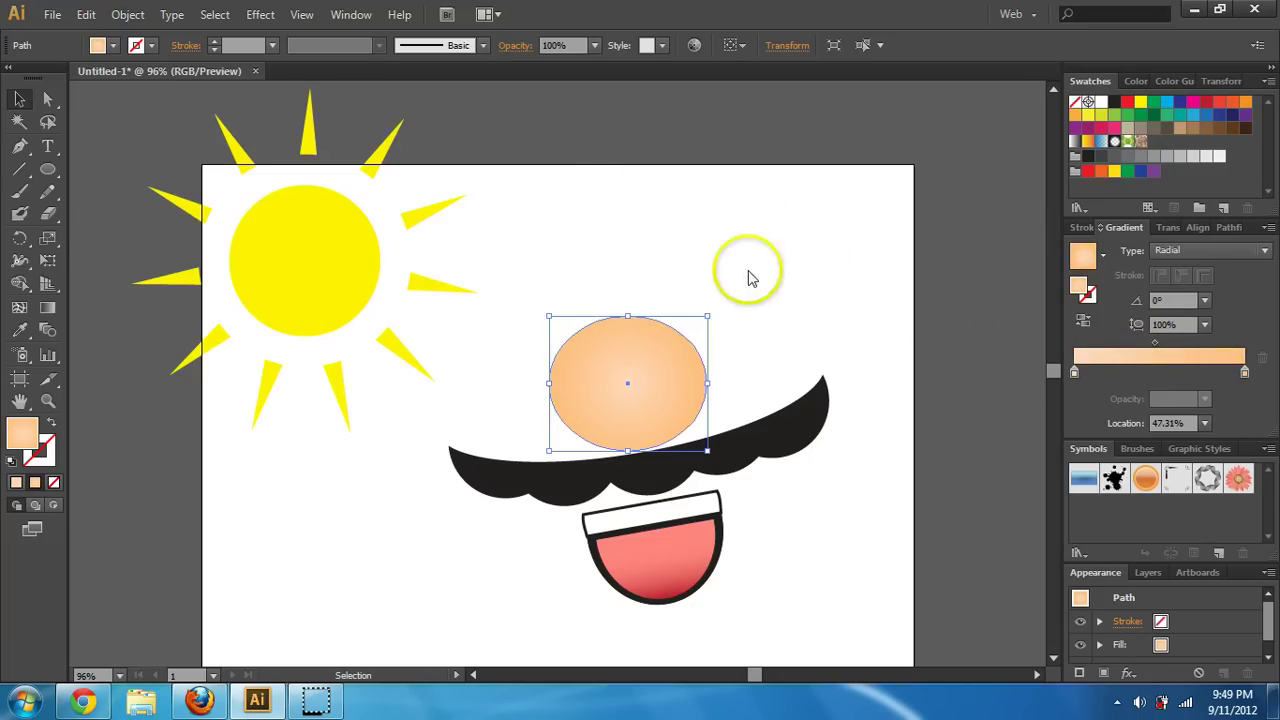
Shift the radial highlight toward the nose's upper left with the Gradient Tool
click(47, 309)
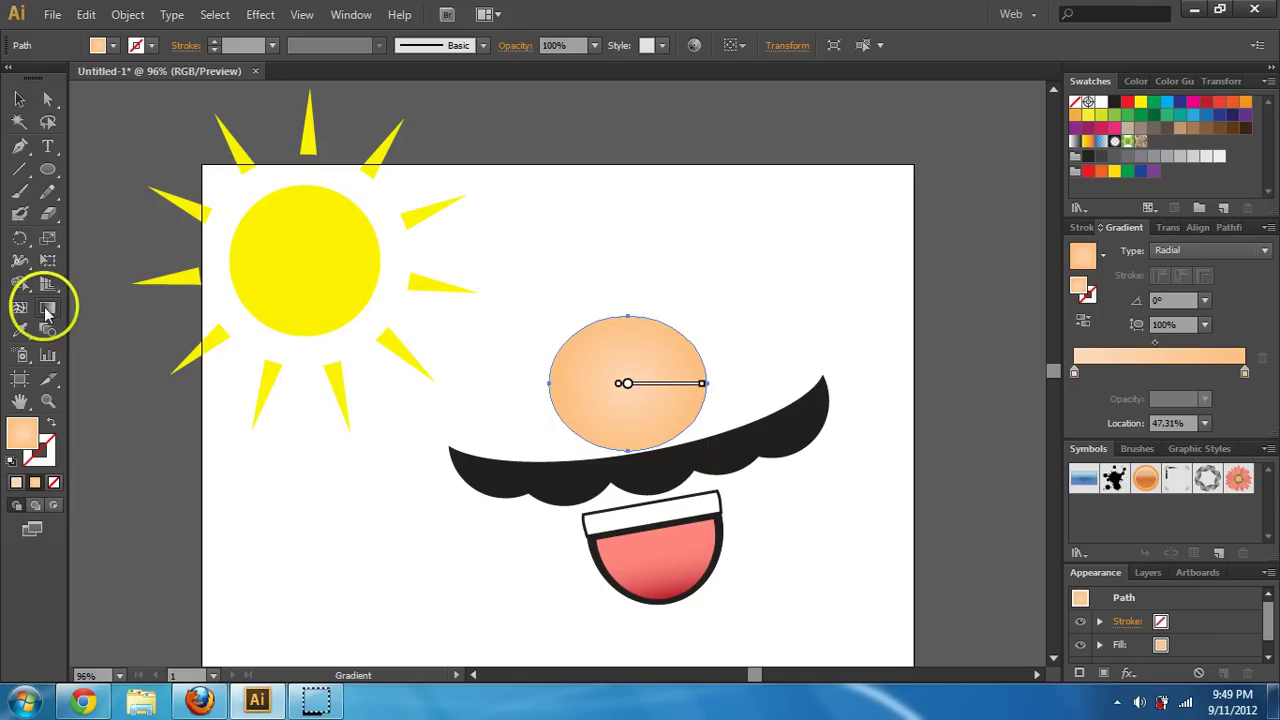
drag(597, 371, 552, 323)
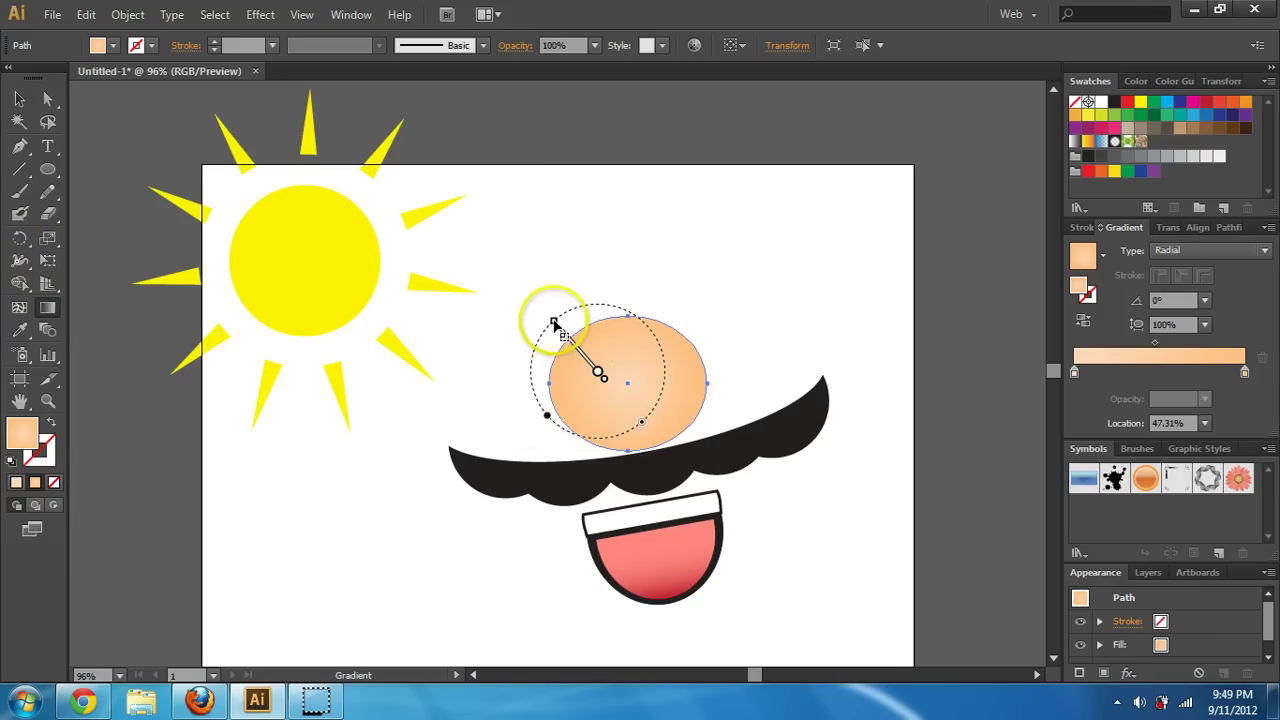
click(19, 99)
click(653, 284)
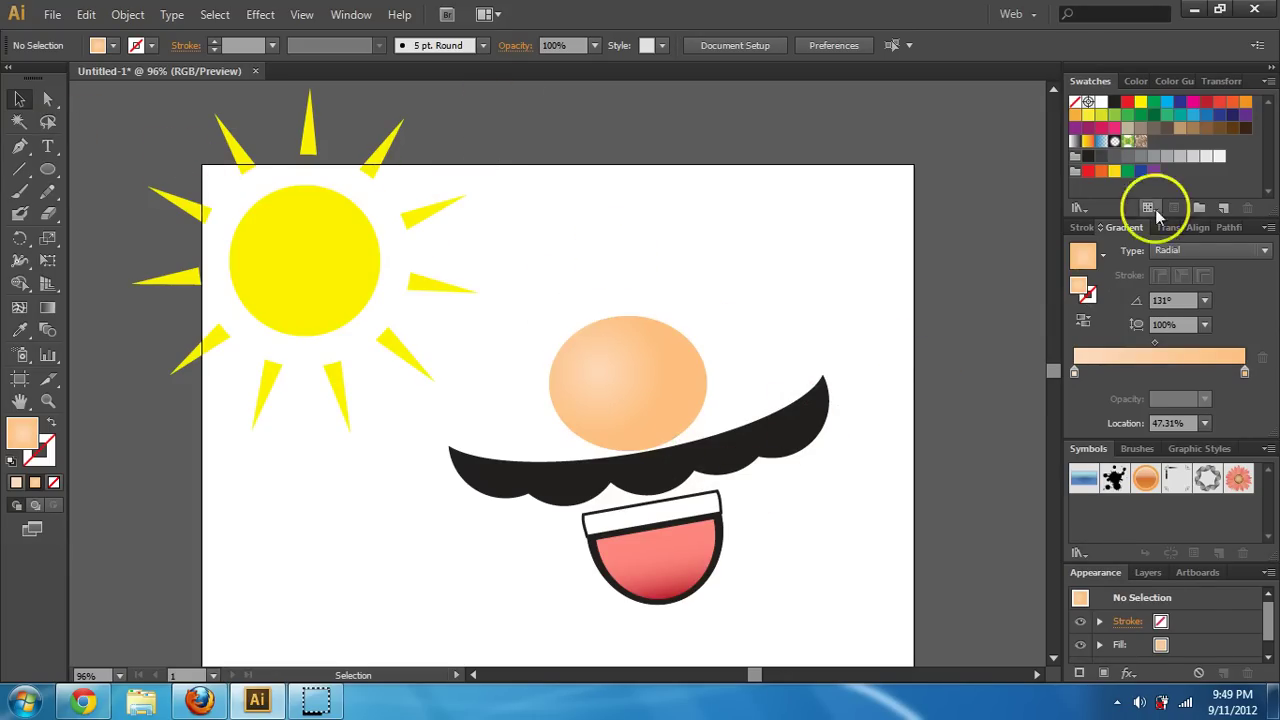
click(1226, 227)
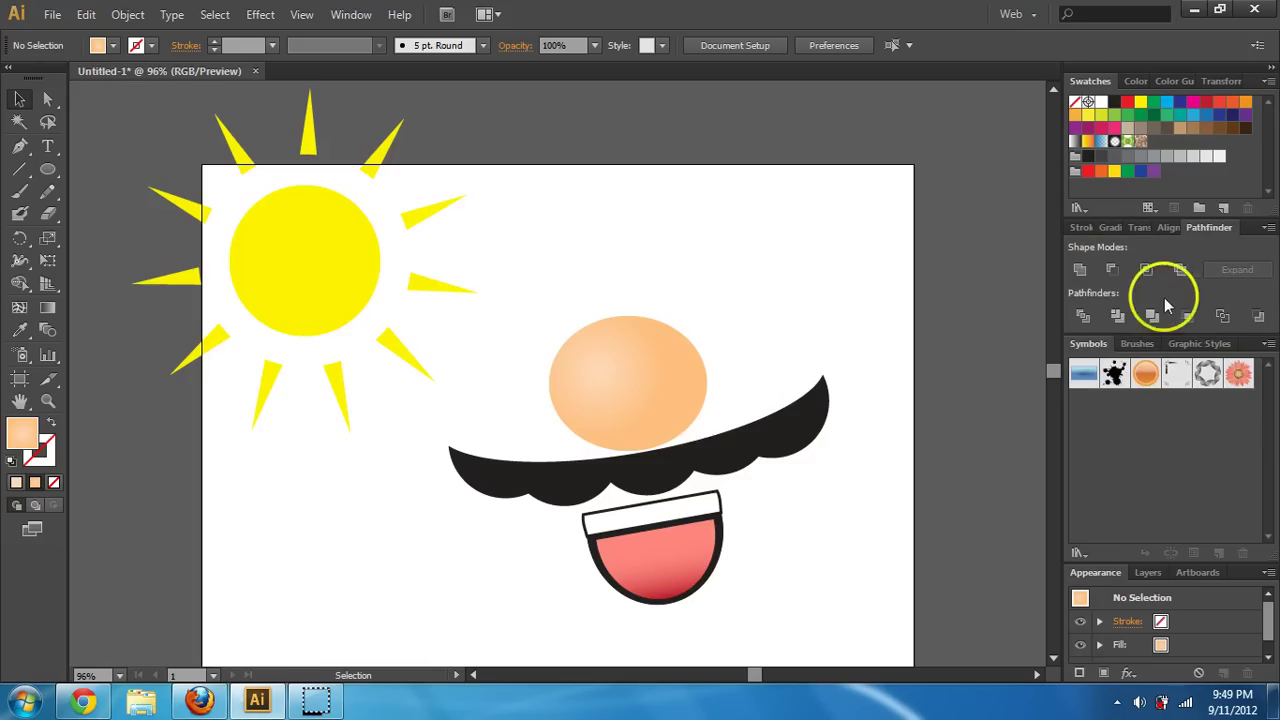